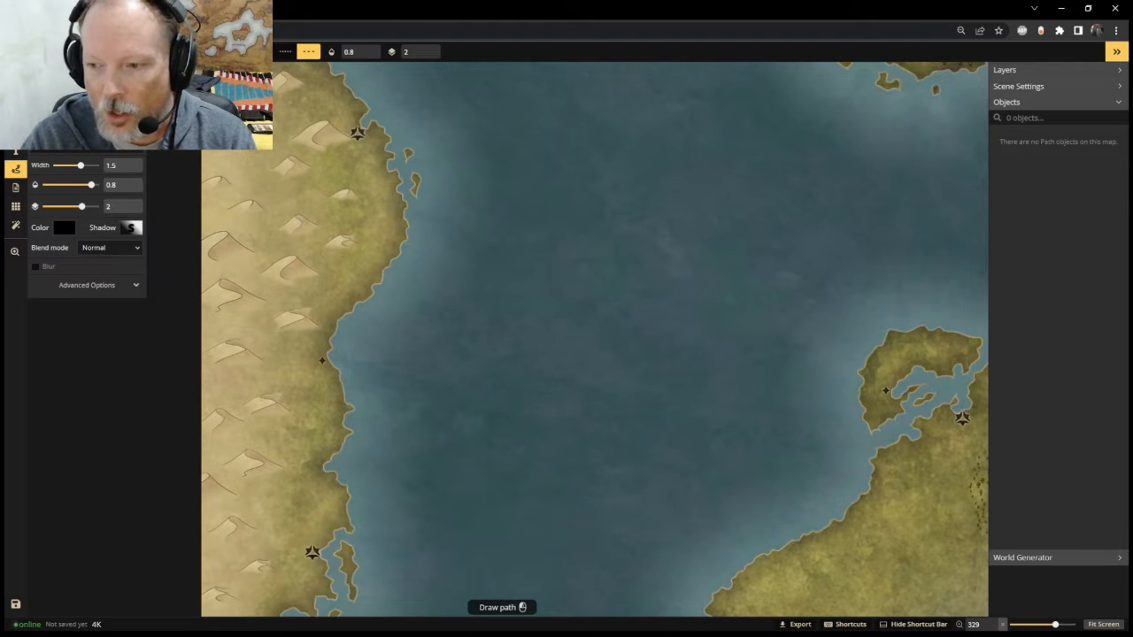
Step: Try a solid free-drawn path in the open sea east of the desert coast, and undo it
click(1103, 624)
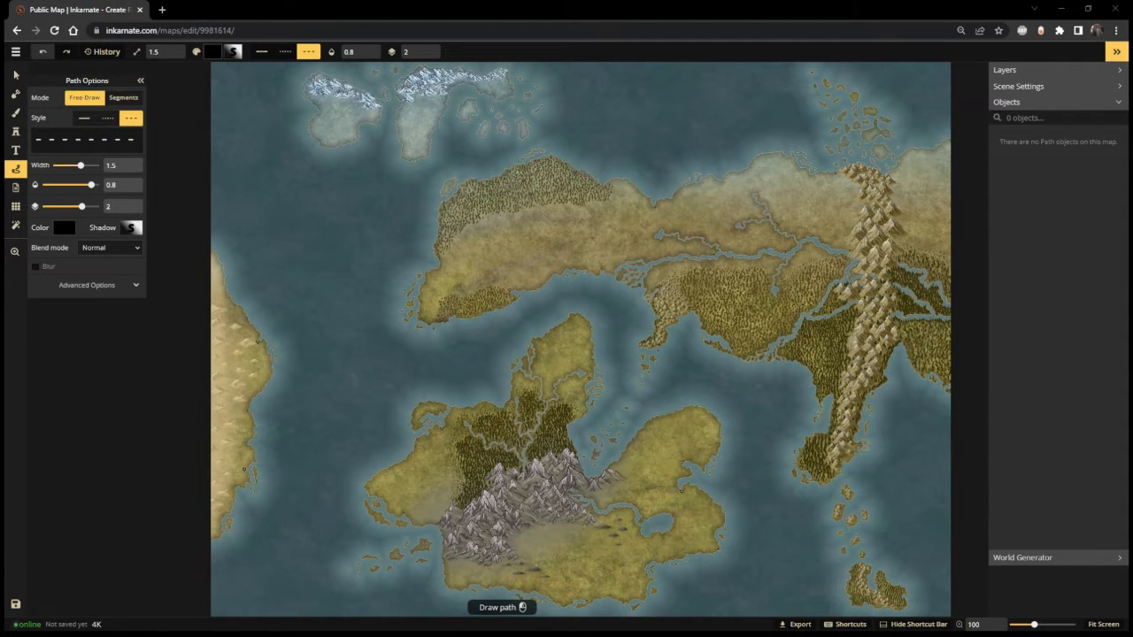
scroll(282, 409, up, 10)
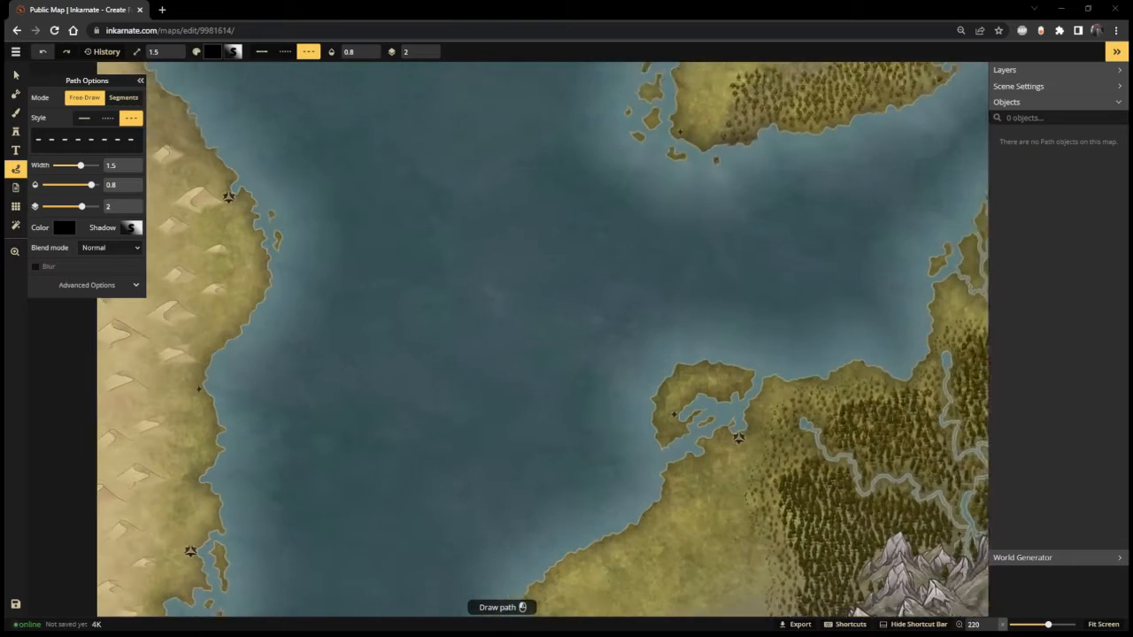
drag(281, 408, 346, 359)
scroll(346, 359, up, 1)
scroll(354, 358, down, 1)
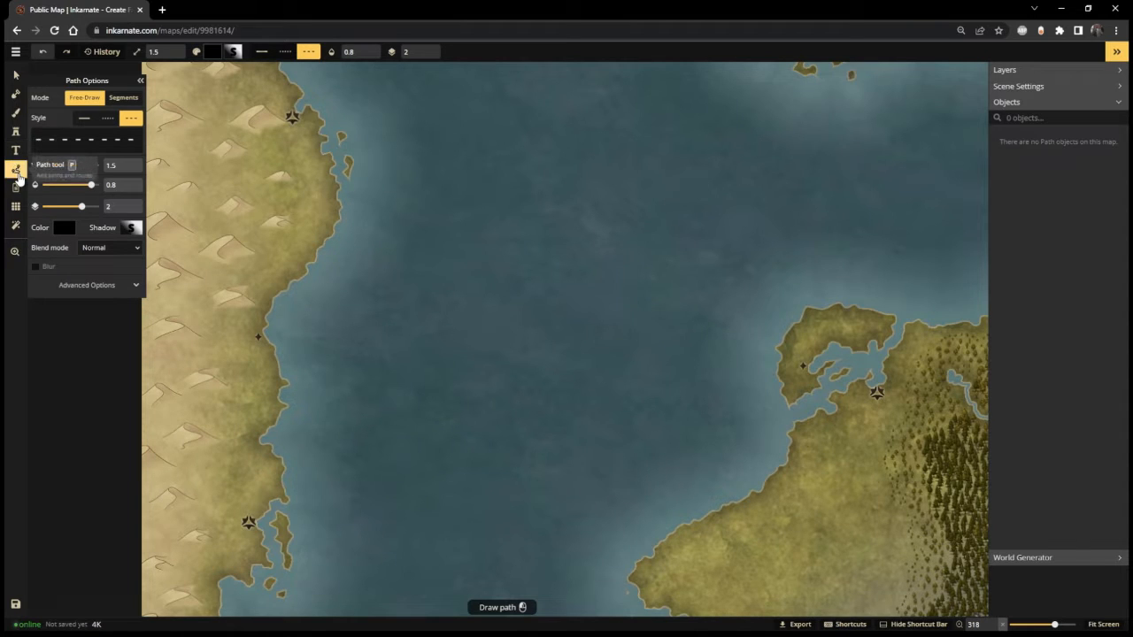
click(85, 119)
mouse_move(433, 157)
mouse_down()
mouse_move(543, 264)
mouse_move(555, 316)
mouse_move(609, 271)
mouse_move(589, 246)
mouse_move(610, 226)
mouse_up()
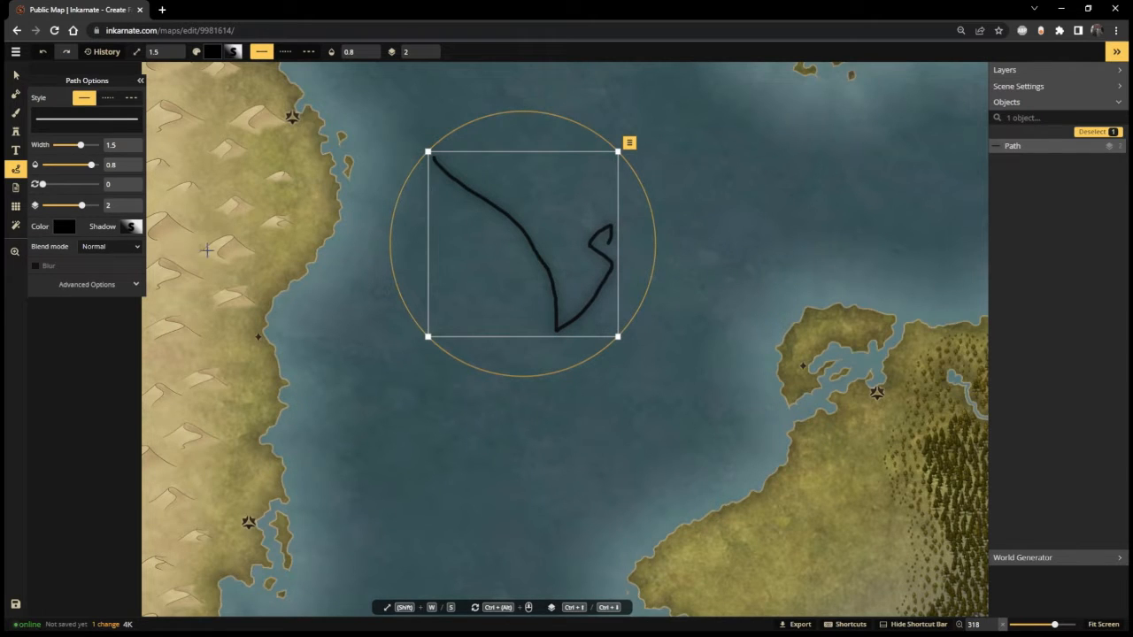
key(ctrl+z)
Step: Try a solid zigzag path in Segments mode across the open sea, and undo it
click(123, 97)
click(409, 133)
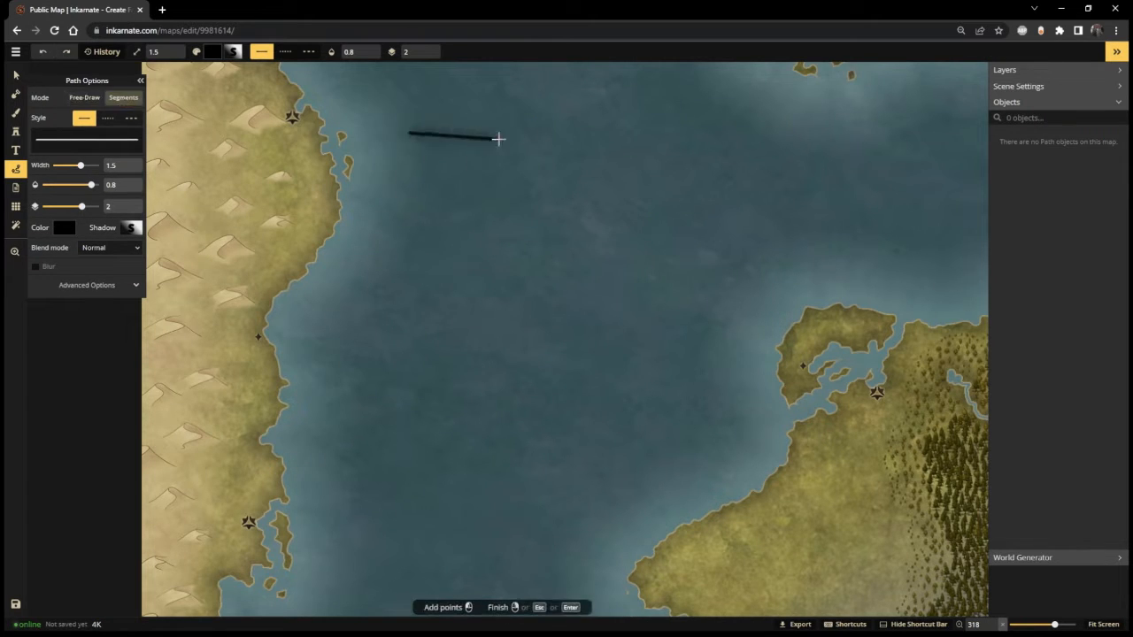
click(618, 138)
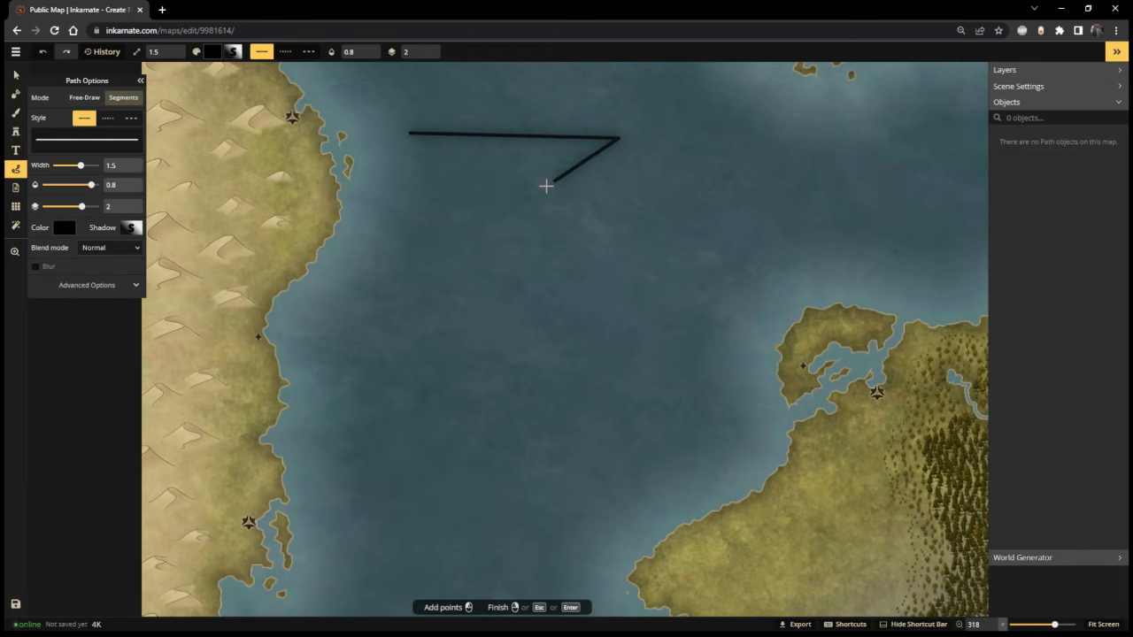
click(504, 209)
click(683, 249)
click(534, 346)
right_click(533, 346)
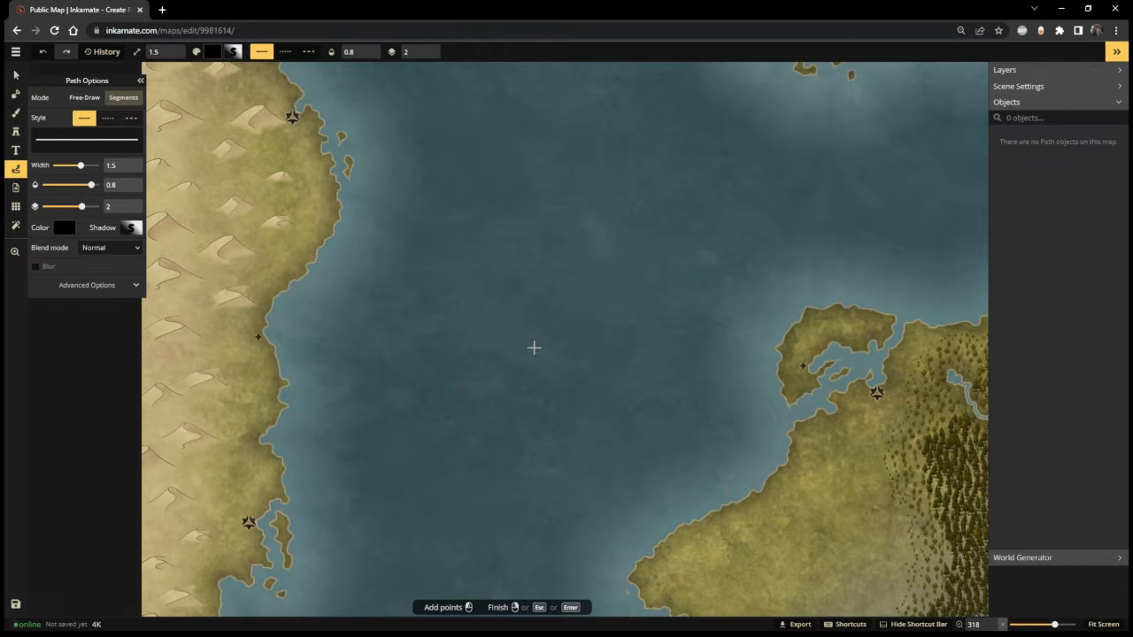
key(ctrl+z)
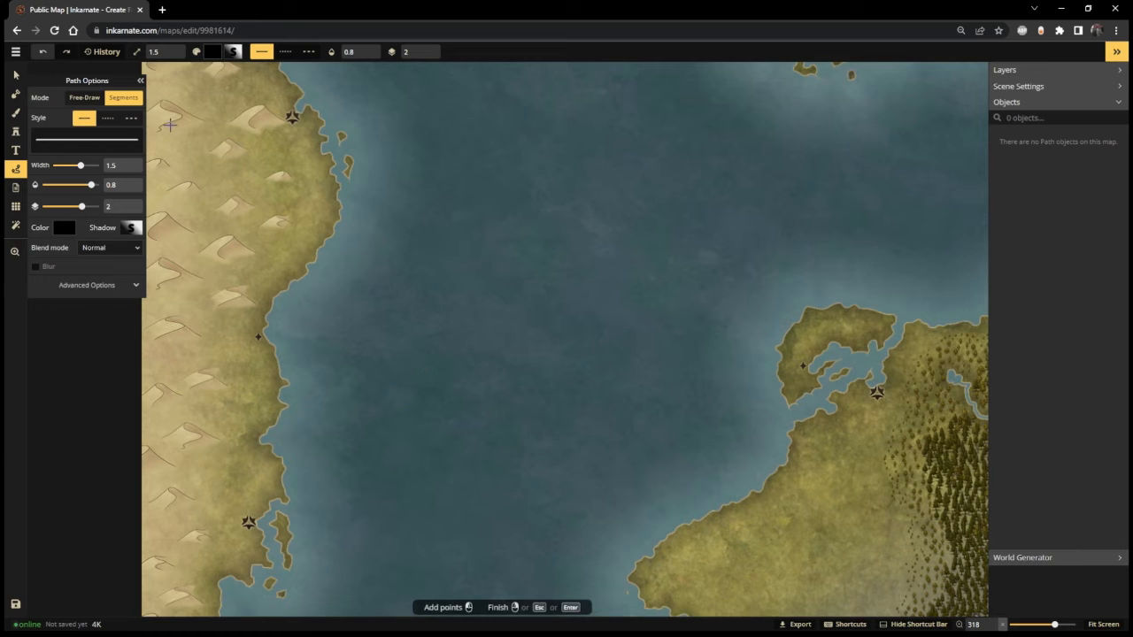
Step: Try a straight dotted path in Segments mode on the open sea, and undo it
click(107, 118)
click(442, 167)
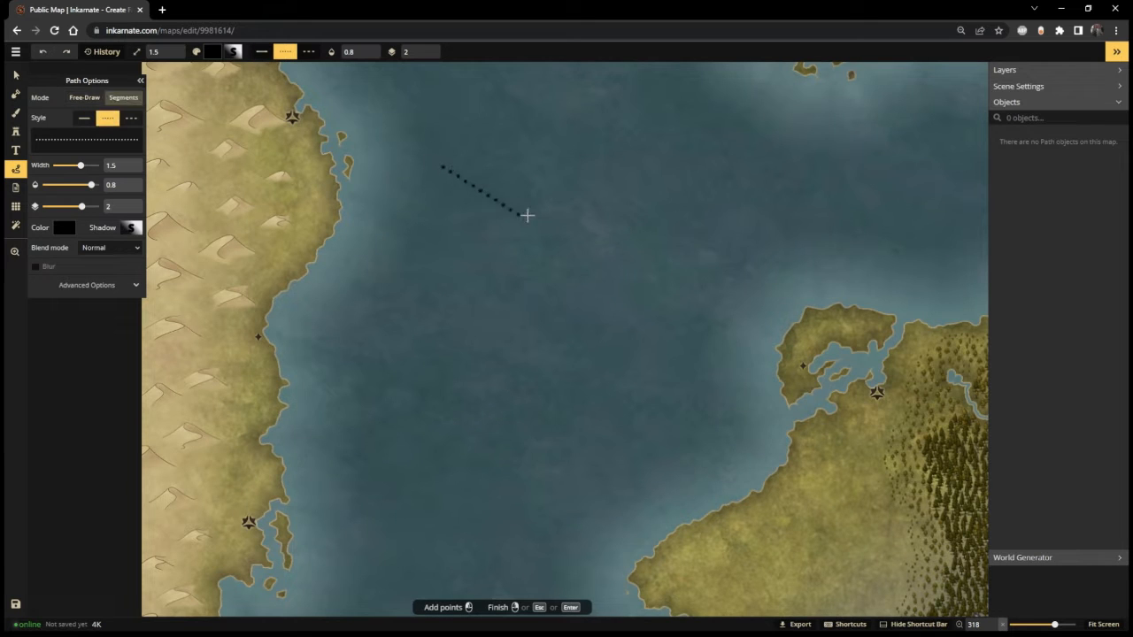
click(540, 271)
right_click(463, 320)
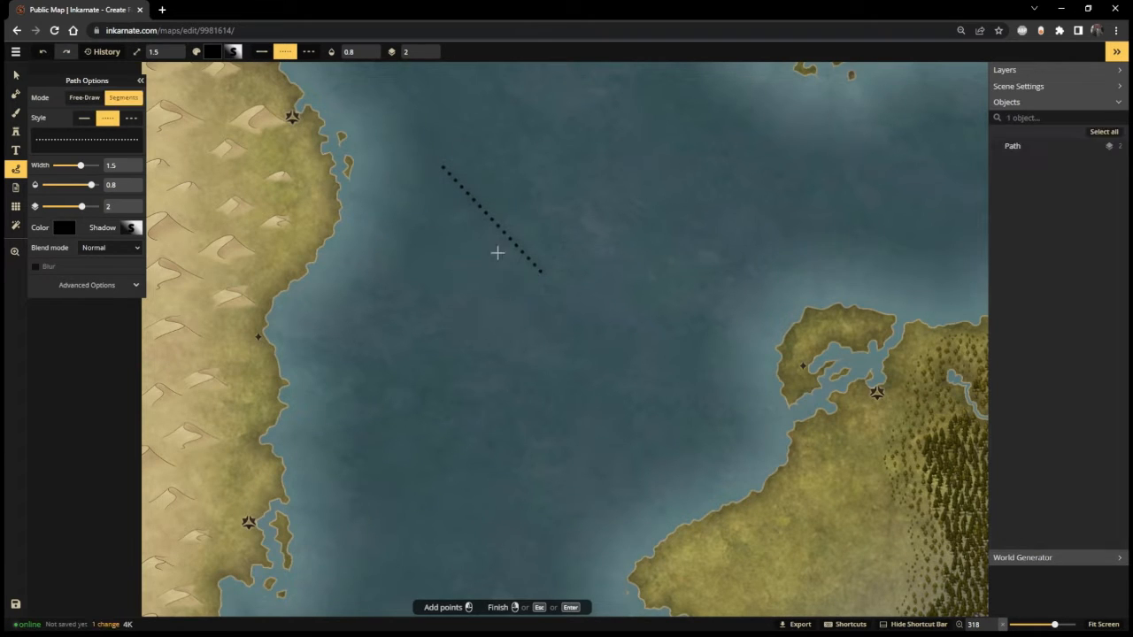
key(ctrl+z)
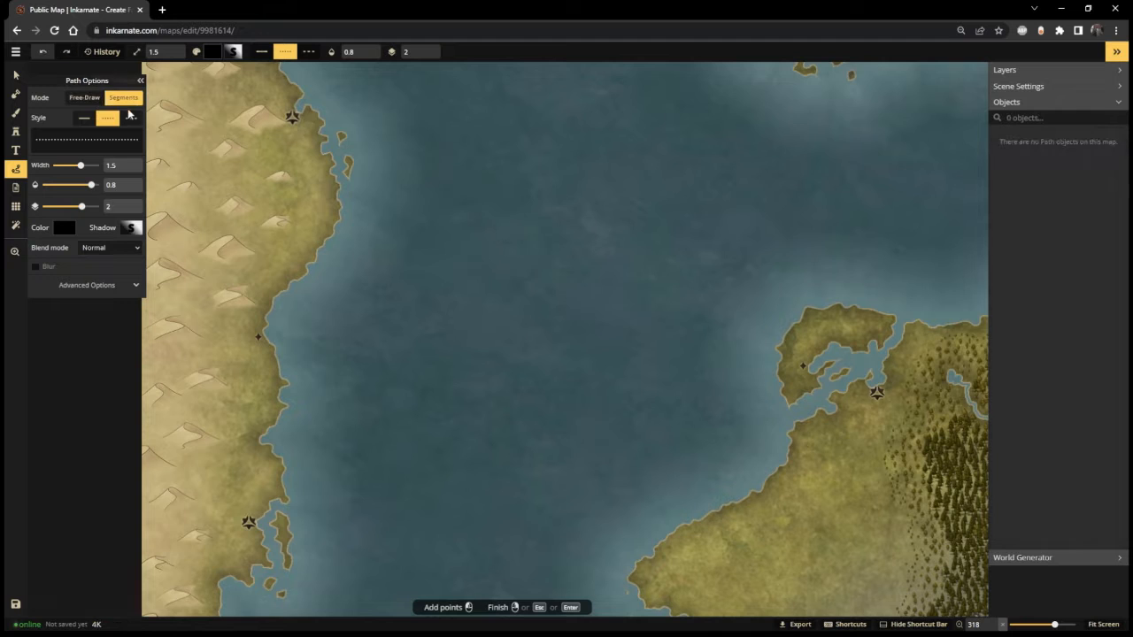
Step: Try a dotted path in Free Draw mode on the open sea, and undo it
click(85, 98)
mouse_move(478, 168)
mouse_down()
mouse_move(681, 206)
mouse_move(475, 207)
mouse_move(482, 321)
mouse_move(445, 381)
mouse_up()
key(ctrl+z)
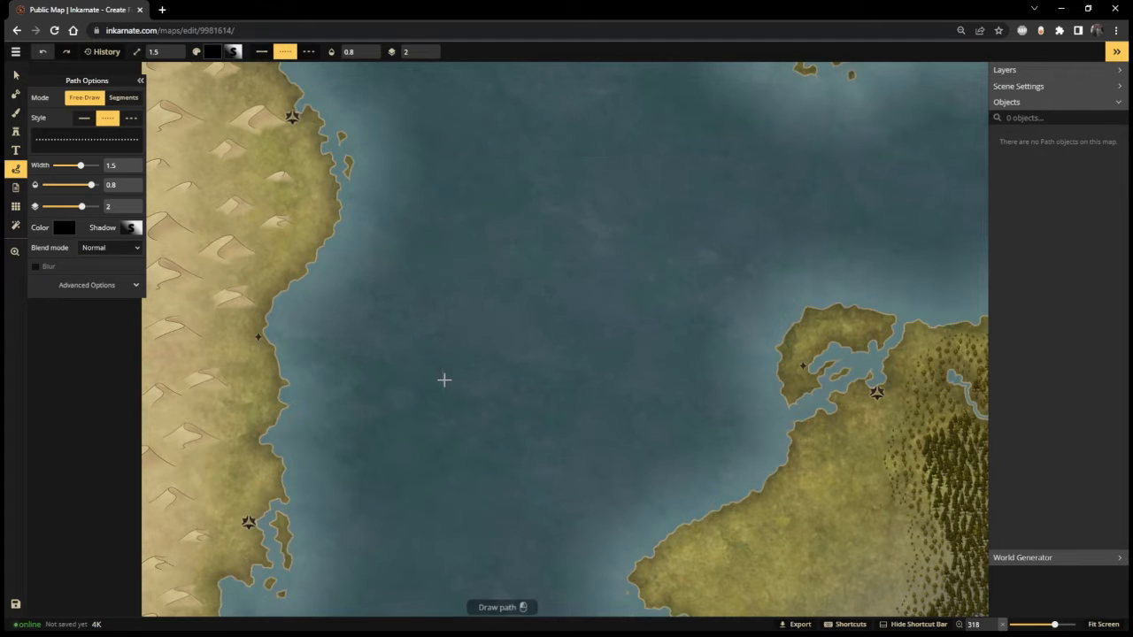
Step: Try a dashed free-drawn path on the open sea, and undo it
click(131, 118)
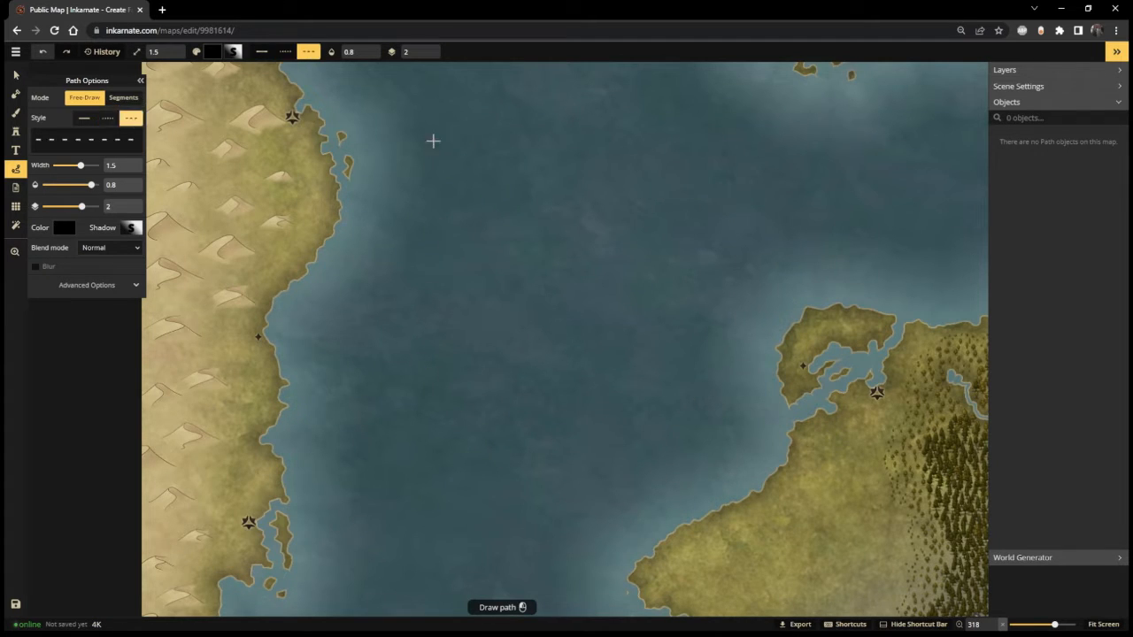
mouse_move(430, 142)
mouse_down()
mouse_move(486, 202)
mouse_move(492, 265)
mouse_up()
key(ctrl+z)
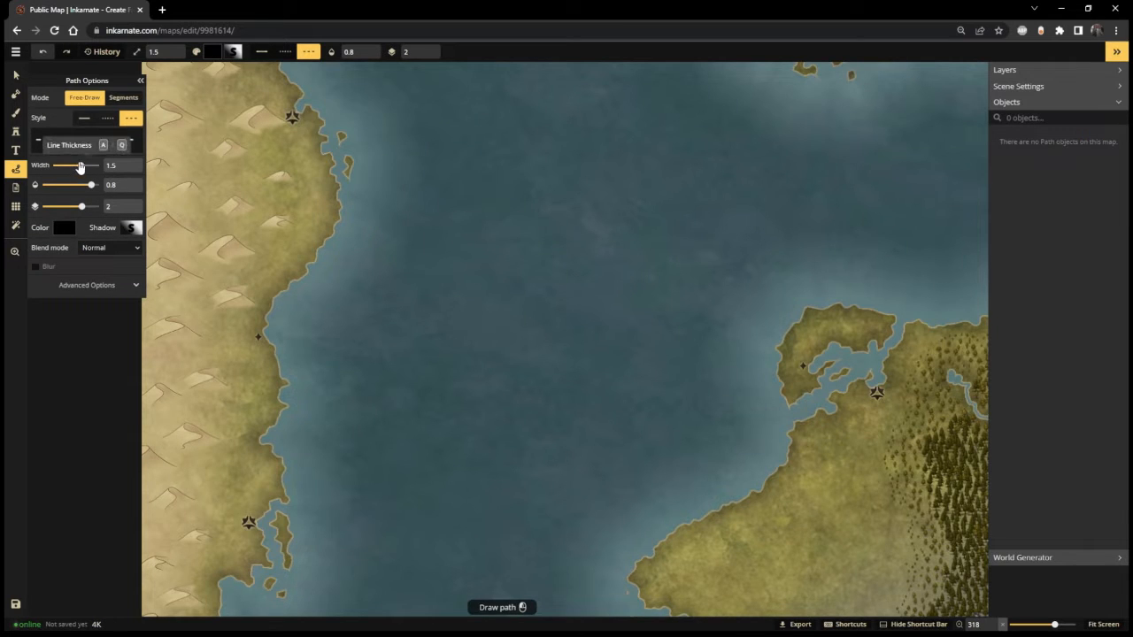
Step: Set the path width to 0.3, try a thin dashed path on the sea, and undo it
drag(80, 166, 56, 166)
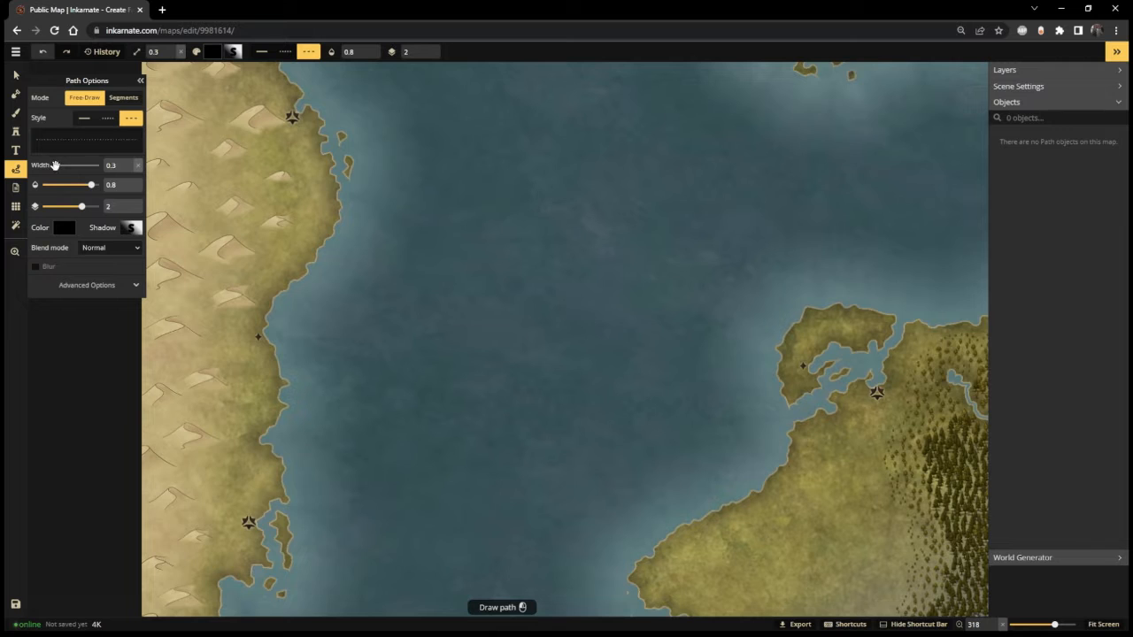
mouse_move(461, 130)
mouse_down()
mouse_move(501, 181)
mouse_move(482, 215)
mouse_move(486, 254)
mouse_up()
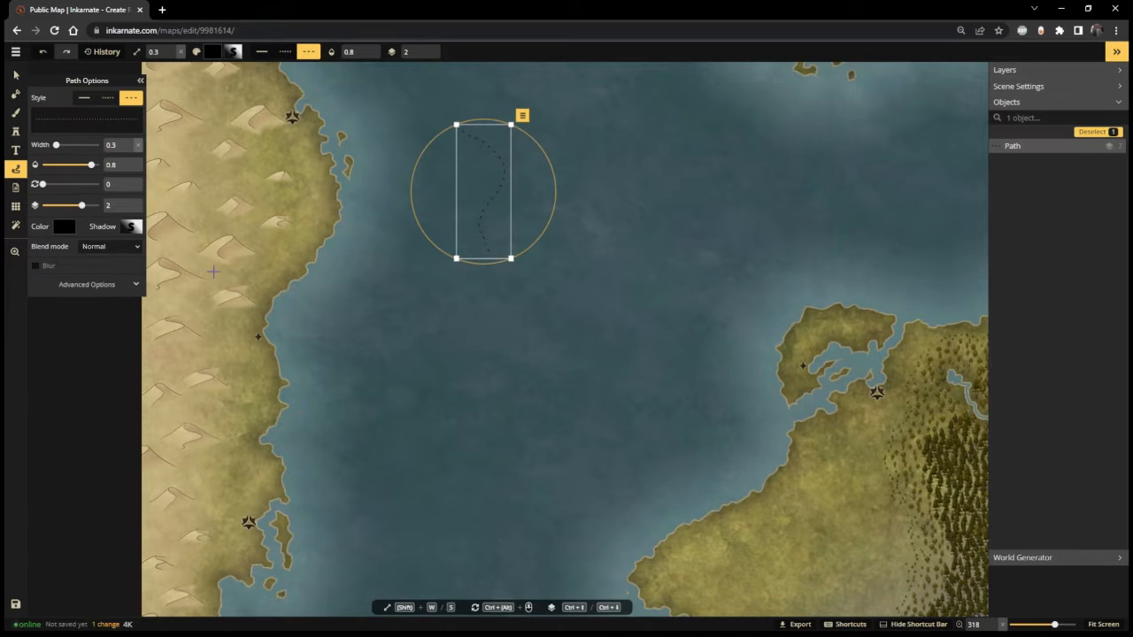
key(ctrl+z)
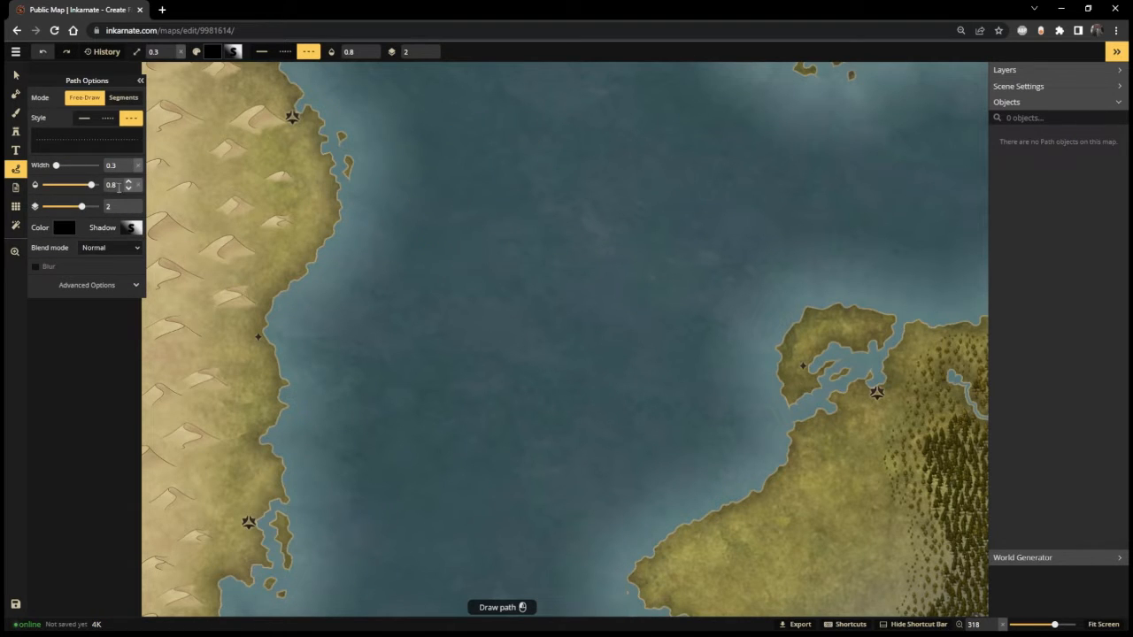
Step: Set the path opacity to 1 and test it with a dashed line on the sea, undoing the test line
click(127, 180)
click(127, 180)
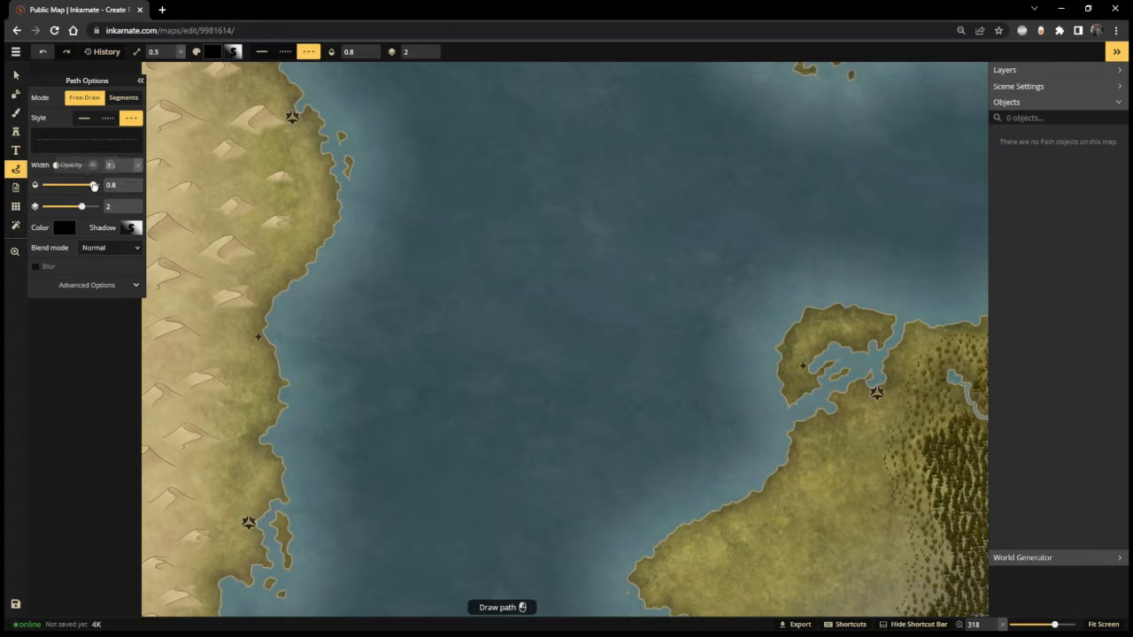
drag(438, 178, 458, 255)
key(ctrl+z)
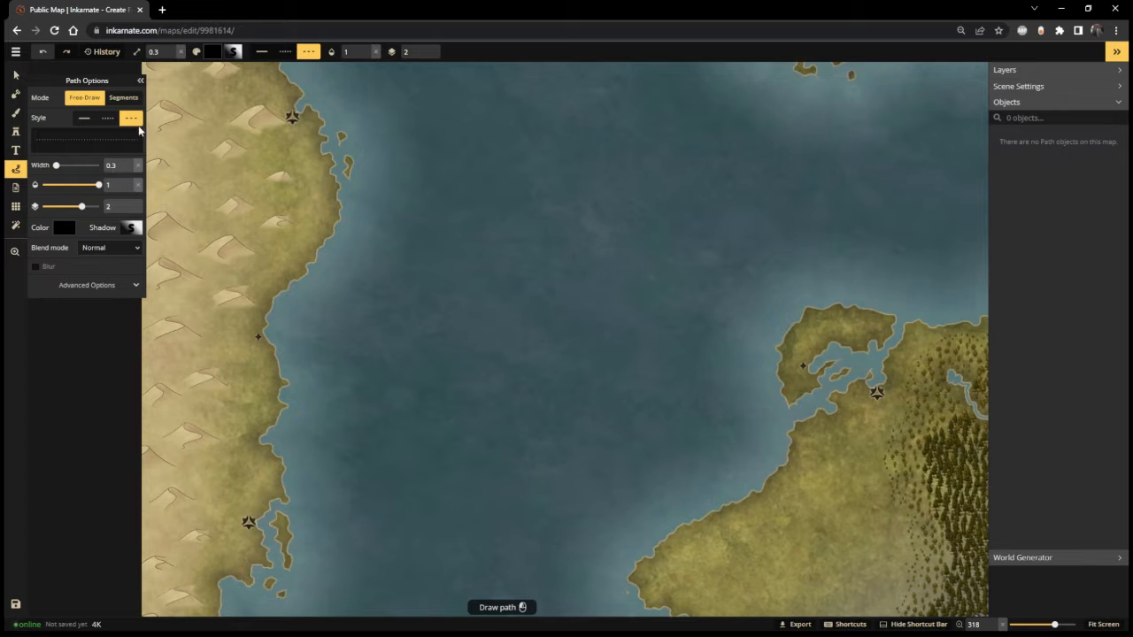
Step: Set the path width to 0.5 and test it with a dashed line off the desert coast, undoing the test line
scroll(330, 169, up, 2)
scroll(330, 170, up, 2)
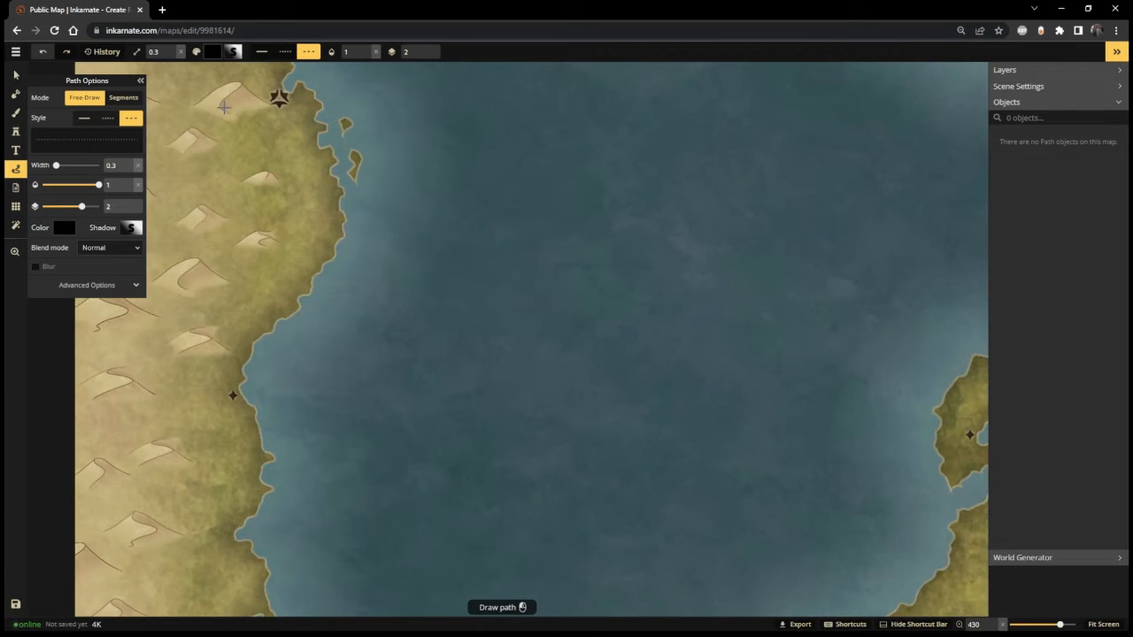
scroll(405, 326, down, 2)
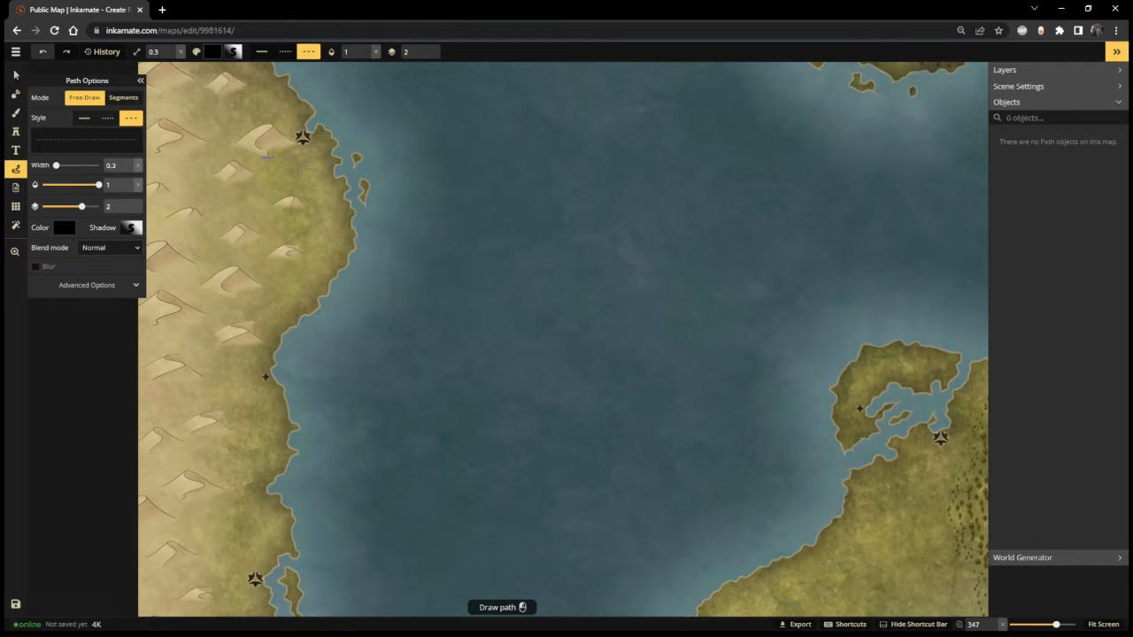
click(129, 163)
click(129, 164)
mouse_move(394, 136)
mouse_down()
mouse_move(438, 177)
mouse_move(461, 306)
mouse_up()
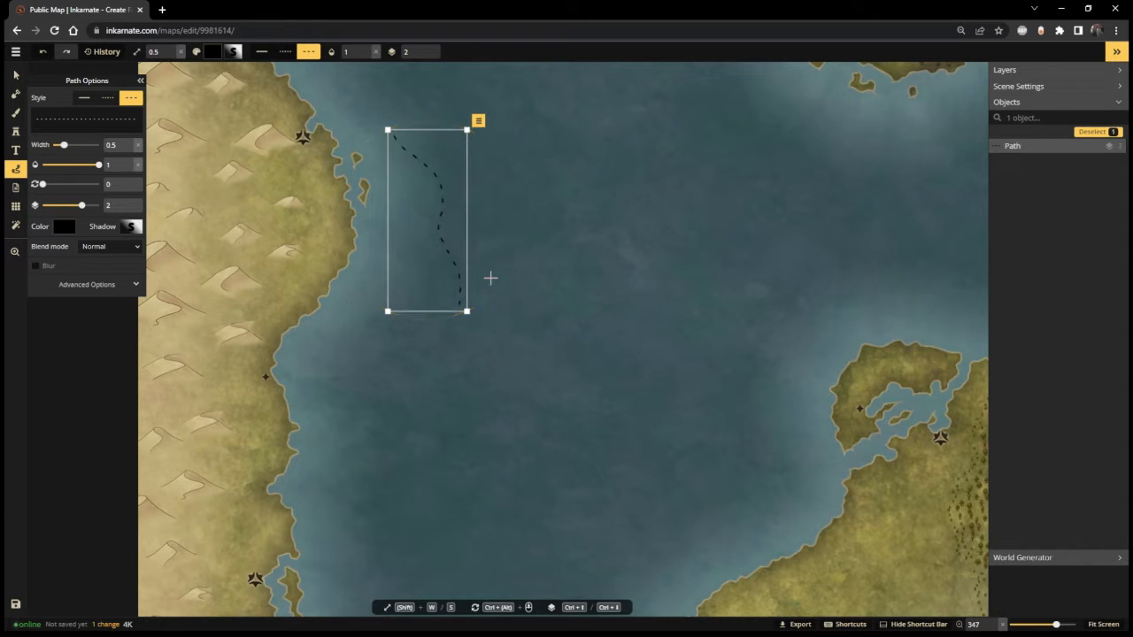
key(ctrl+z)
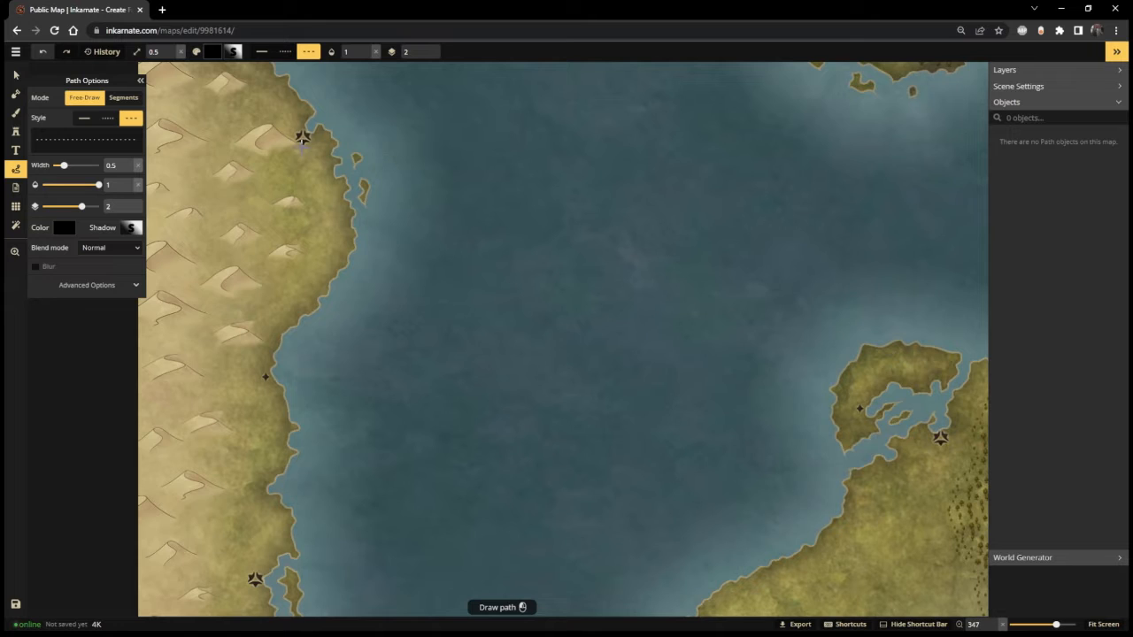
Step: Draw two dashed paths along the desert continent's east coast, from the northern city to the middle town and on to the southern city
drag(308, 144, 307, 142)
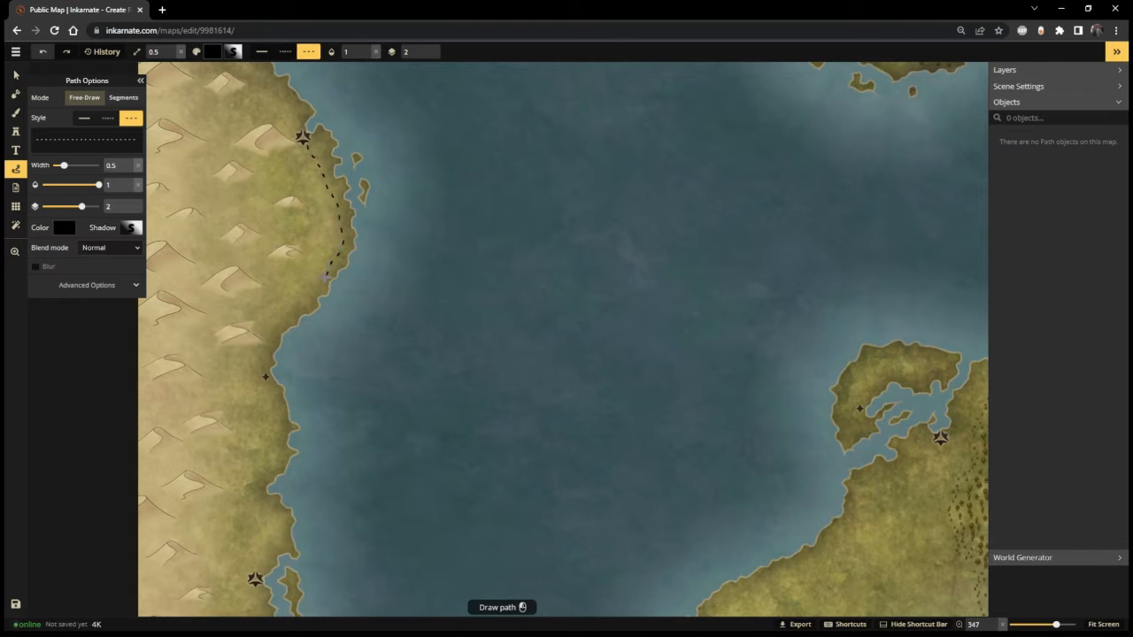
mouse_move(299, 308)
mouse_down()
mouse_move(266, 339)
mouse_move(265, 376)
mouse_up()
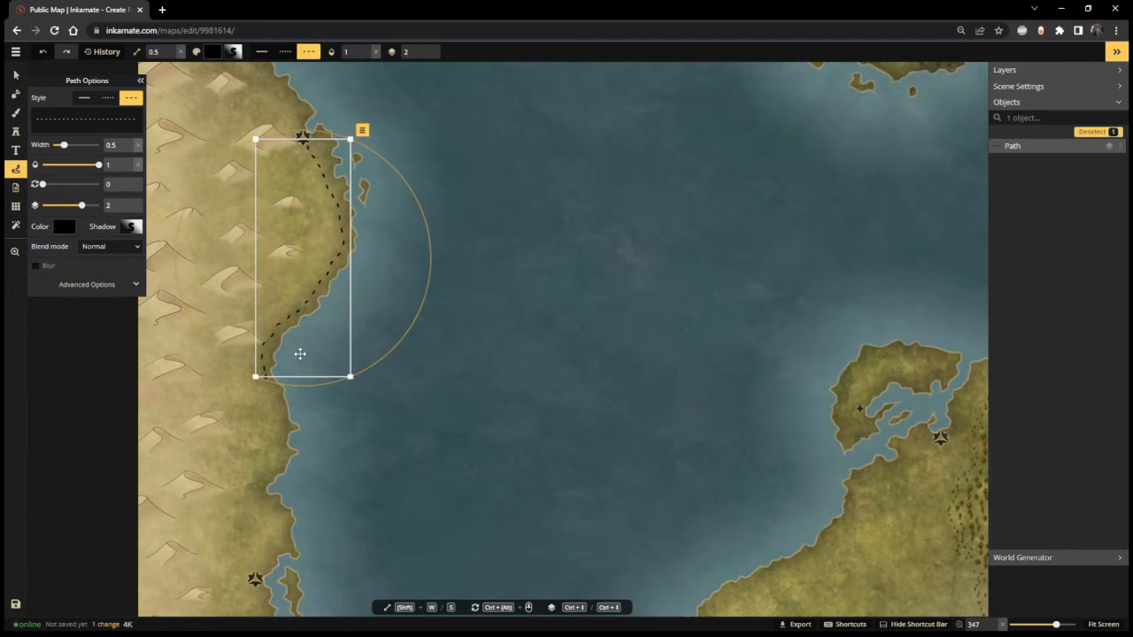
key(ctrl+z)
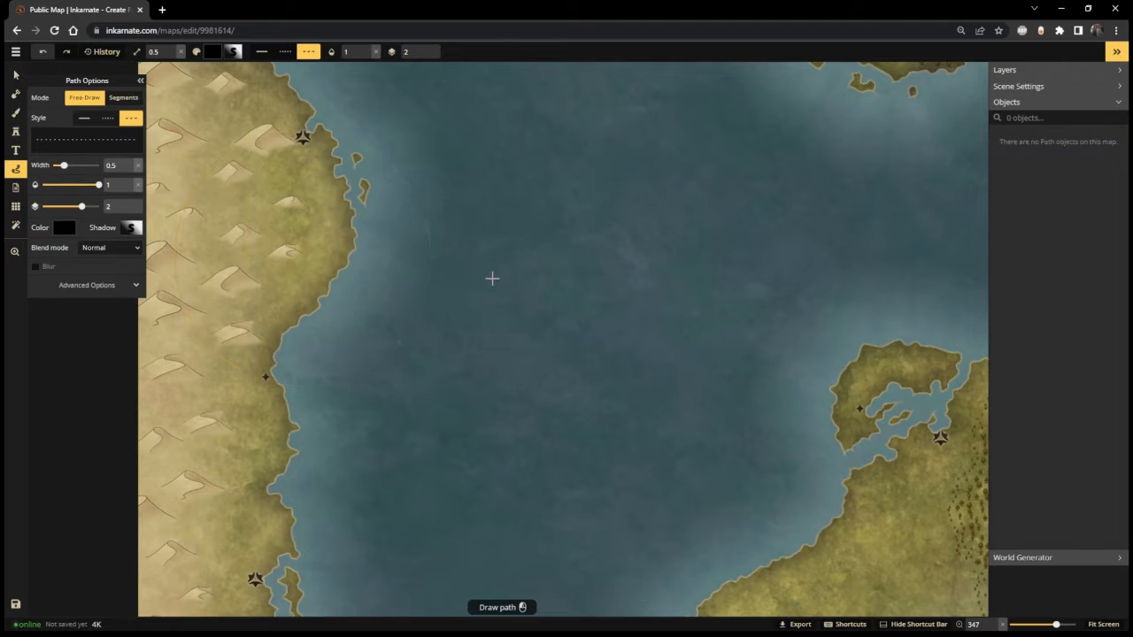
click(65, 51)
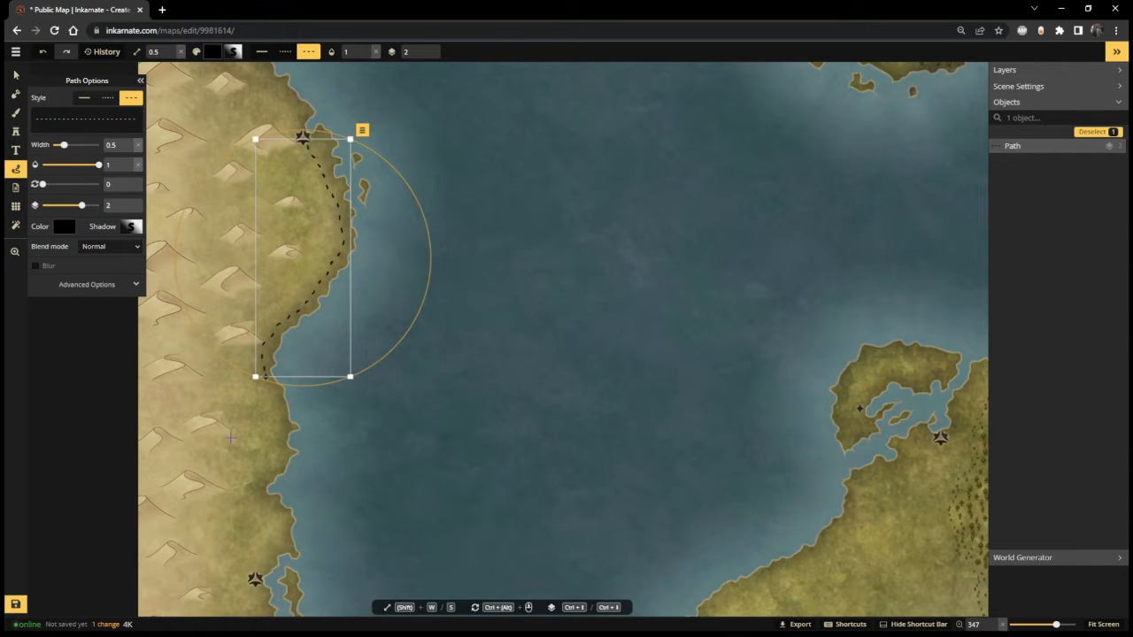
key(Escape)
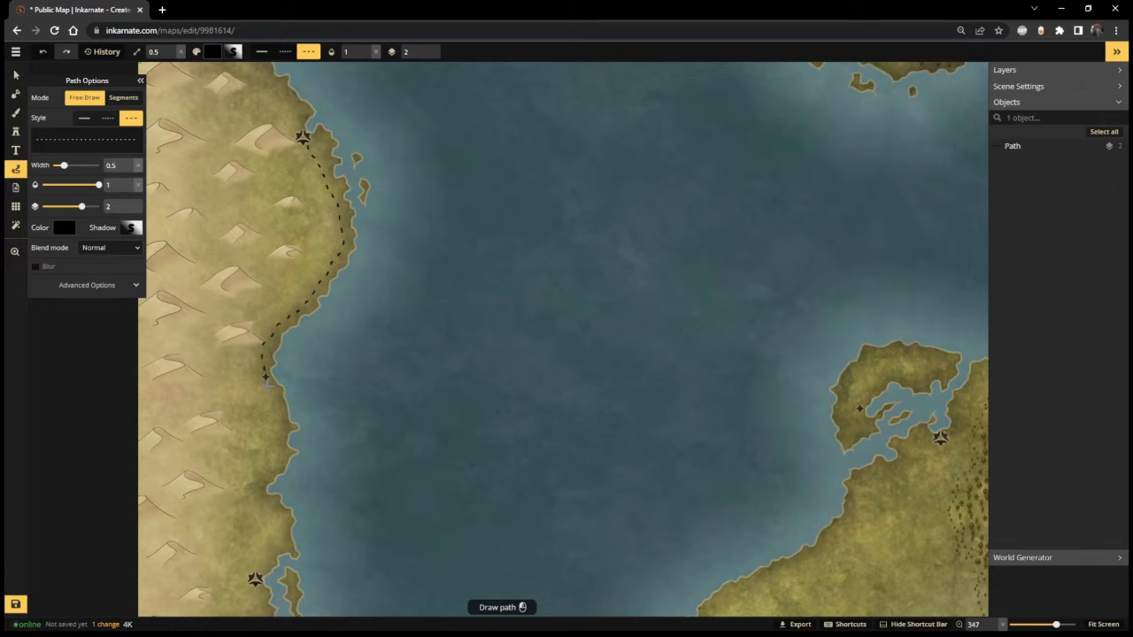
click(266, 381)
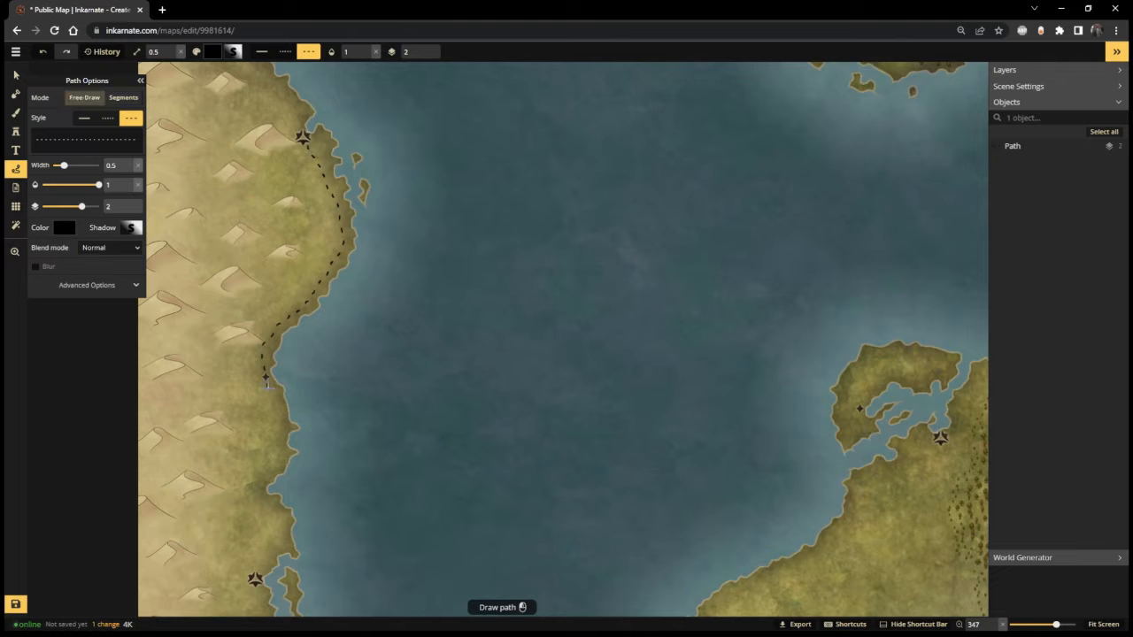
mouse_move(273, 402)
mouse_down()
mouse_move(281, 466)
mouse_move(262, 492)
mouse_move(287, 541)
mouse_move(257, 580)
mouse_up()
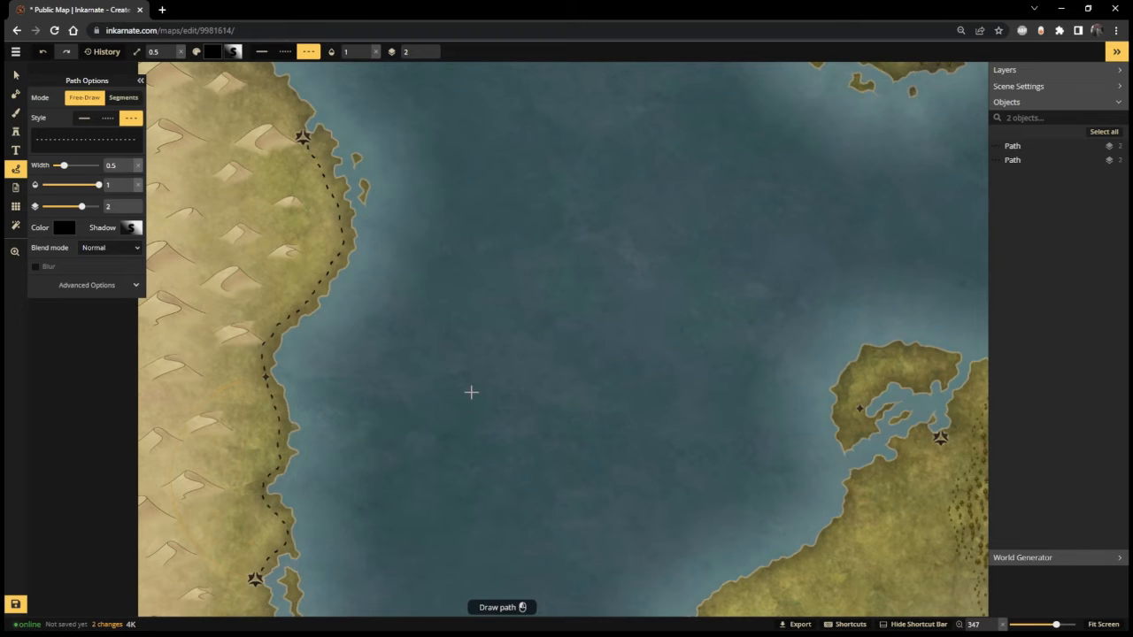
Step: Examine the city and town markers across the central continent's coasts, forest and mountains for further routes
scroll(470, 392, down, 3)
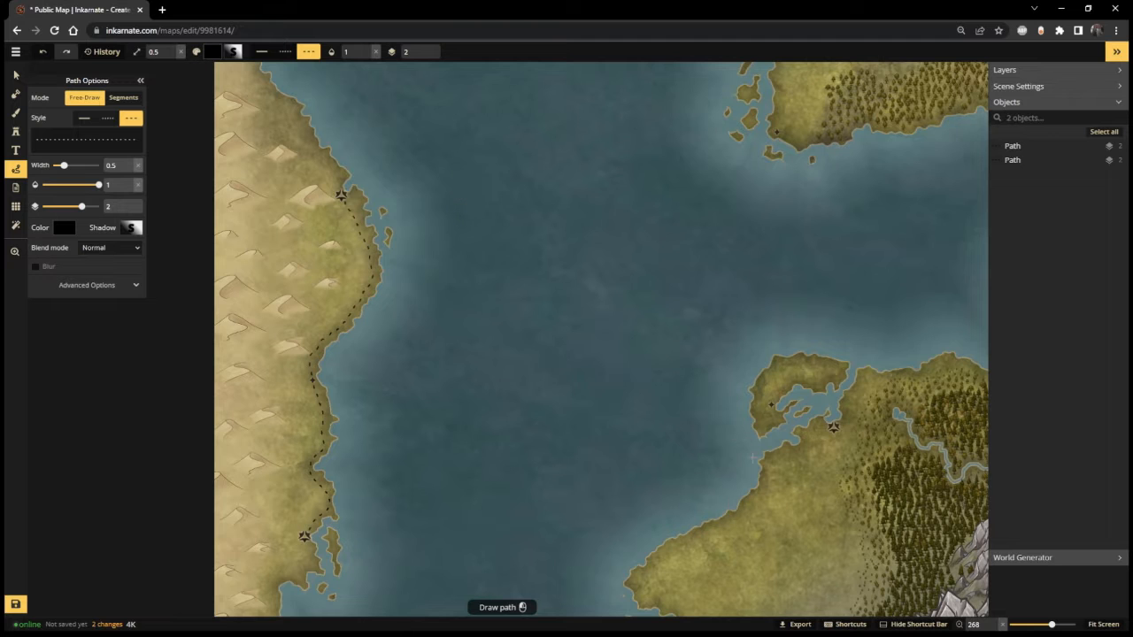
scroll(752, 457, down, 3)
scroll(752, 458, up, 2)
drag(754, 456, 617, 198)
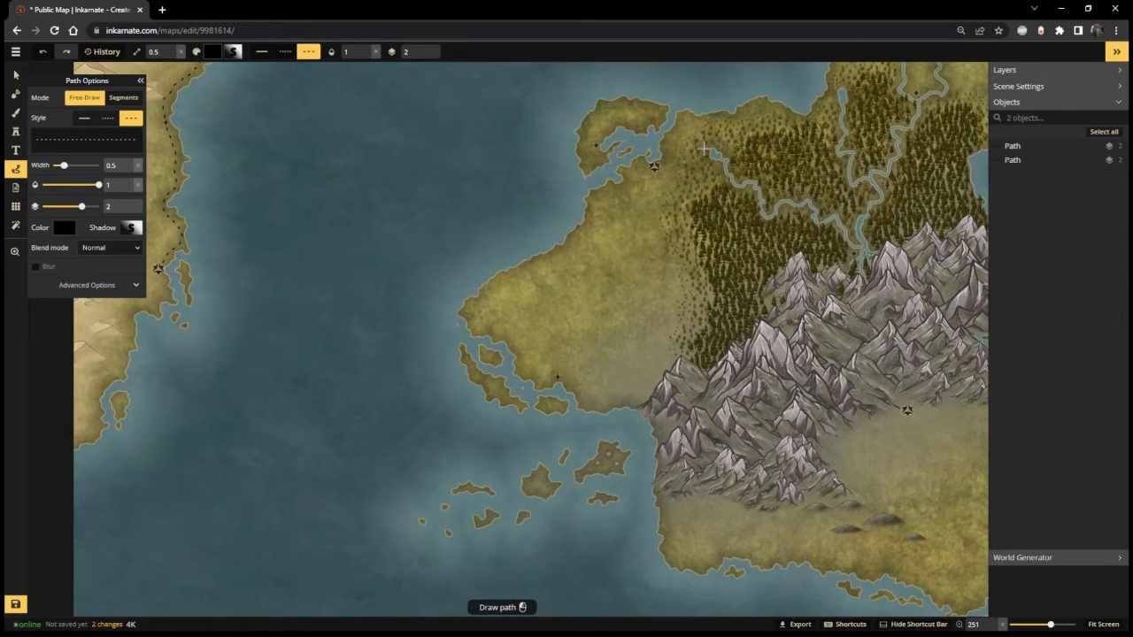
scroll(779, 190, down, 2)
scroll(855, 147, down, 2)
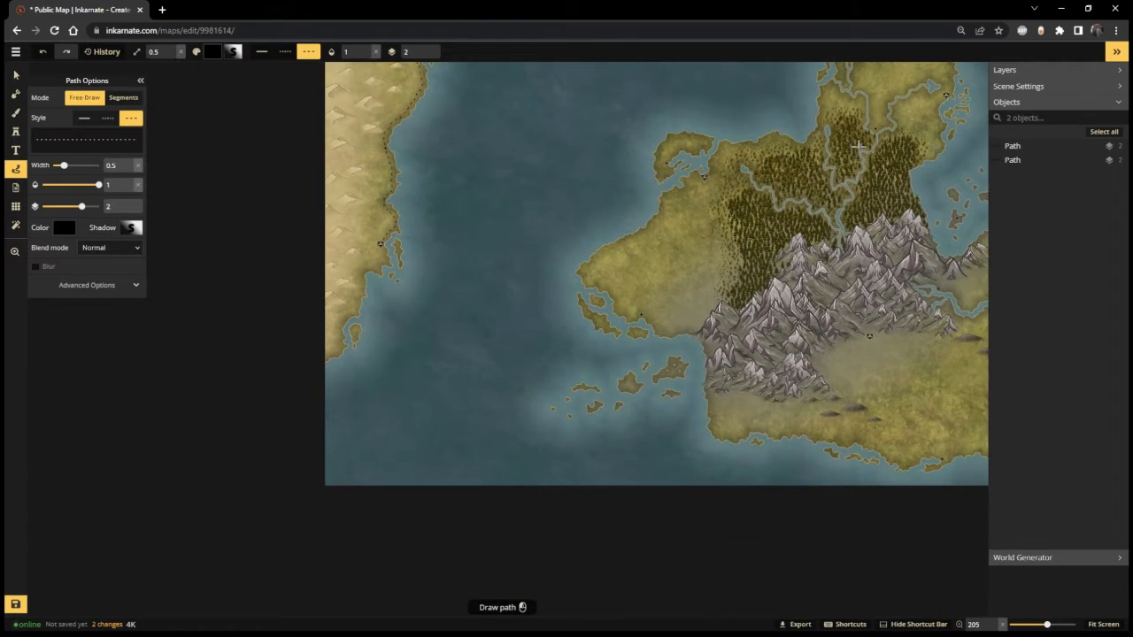
scroll(859, 146, up, 3)
drag(907, 152, 776, 288)
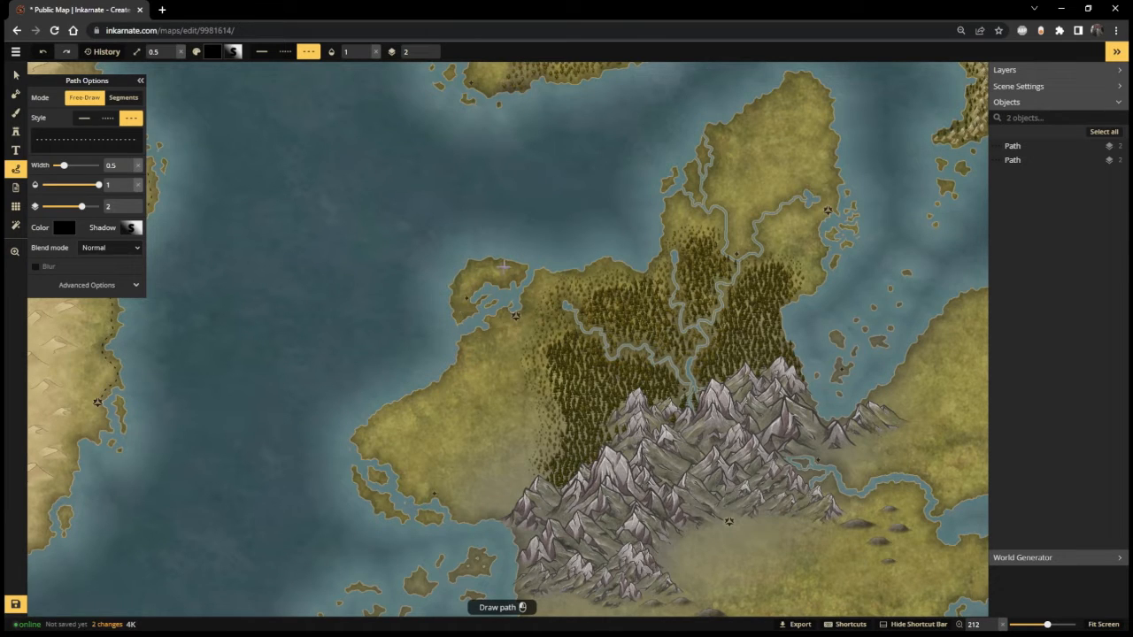
scroll(511, 345, up, 3)
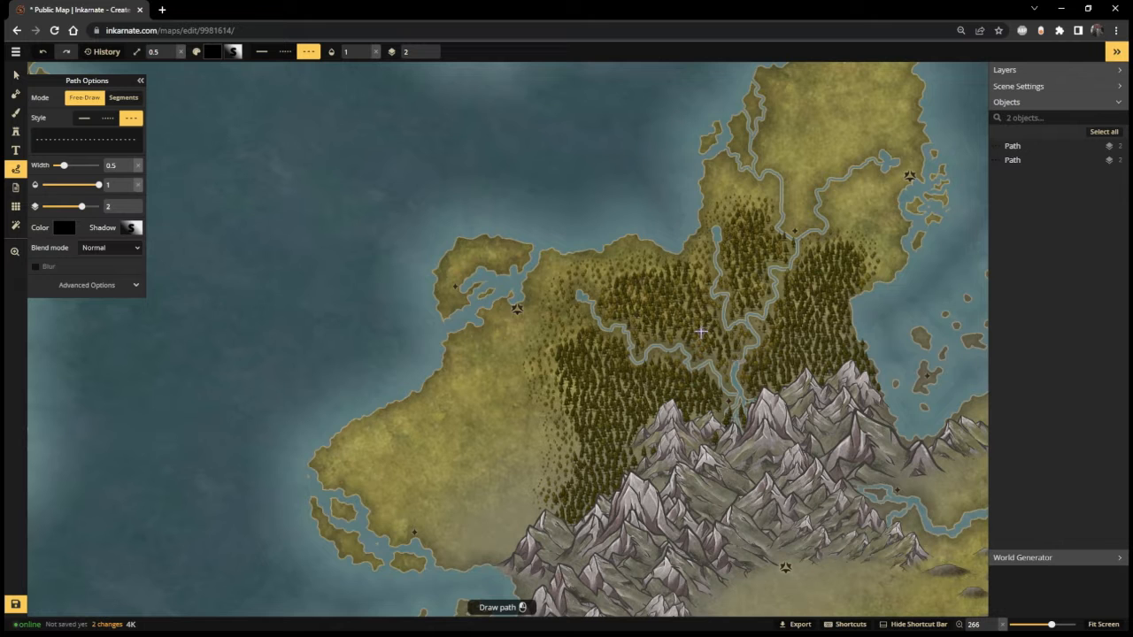
Step: Copy the town marker where the forest rivers meet the mountains and paste the copy beside the small lake at the western river's source
scroll(700, 332, up, 3)
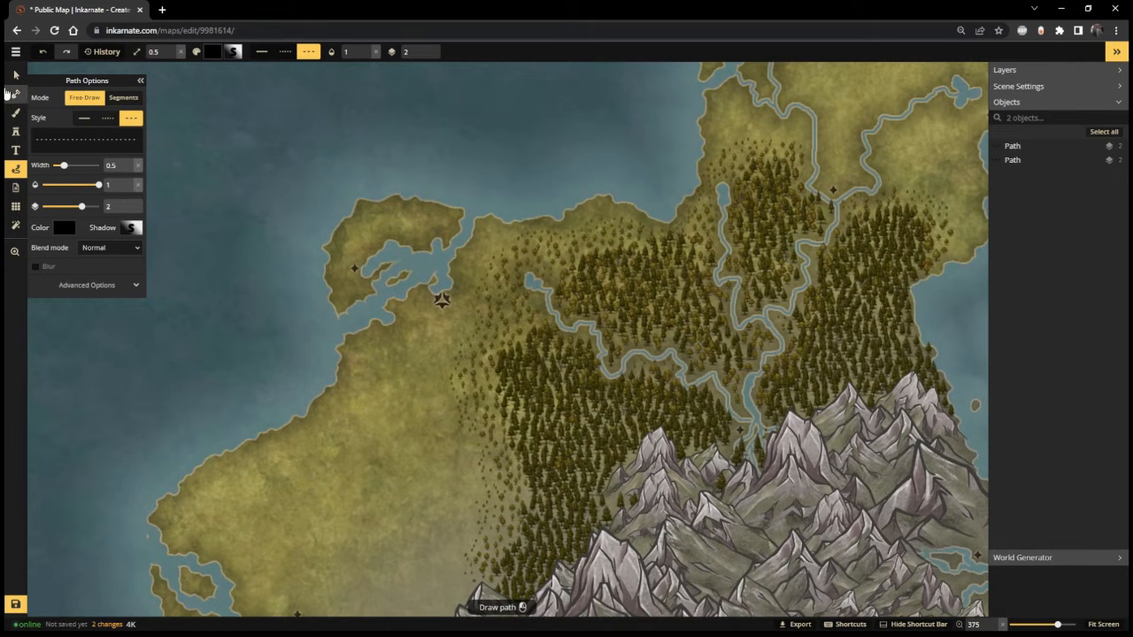
click(16, 77)
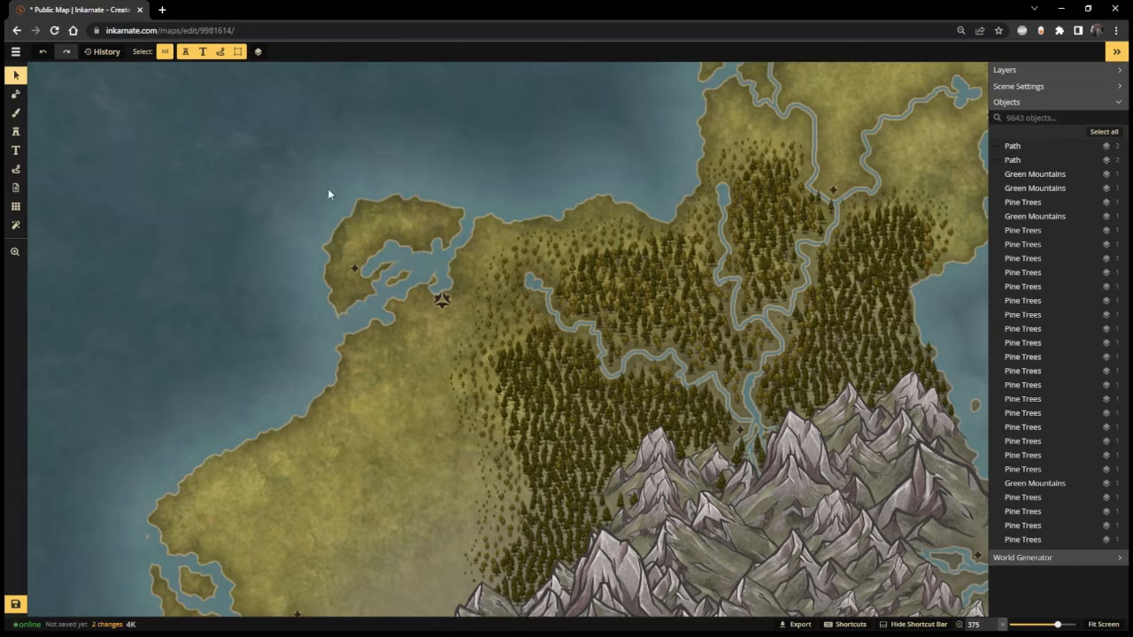
click(740, 432)
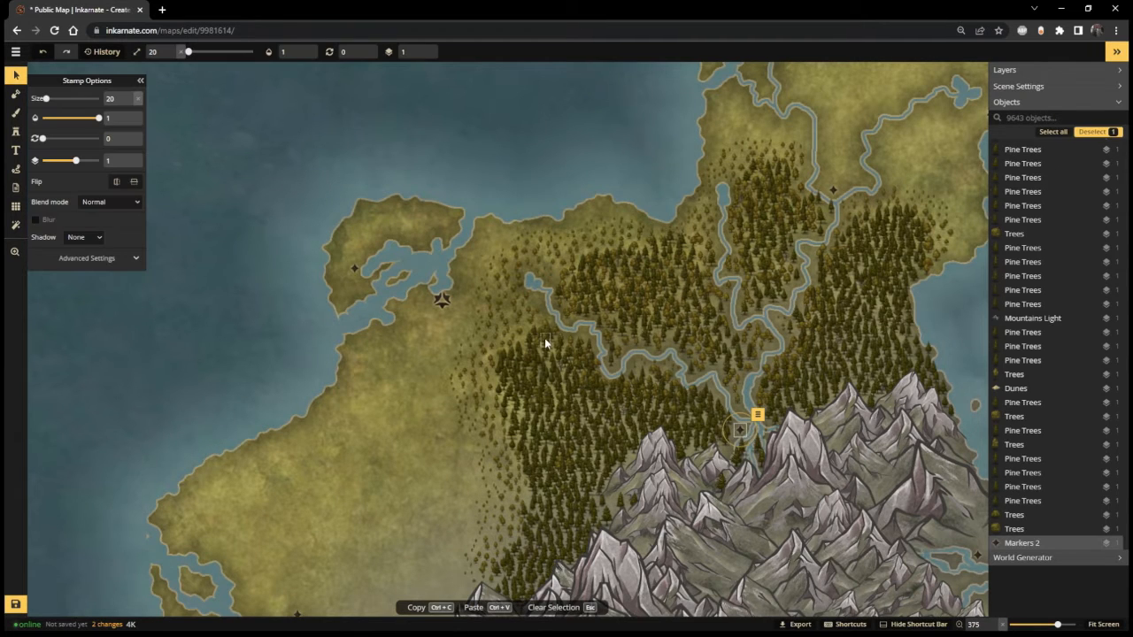
key(ctrl+c)
key(ctrl+v)
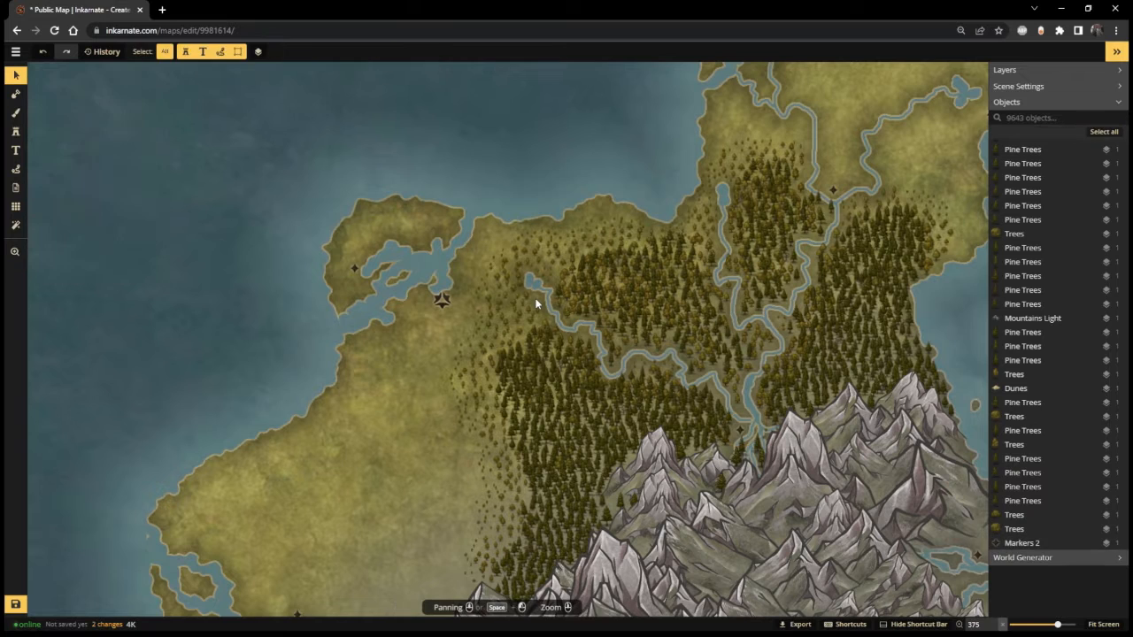
drag(538, 299, 544, 298)
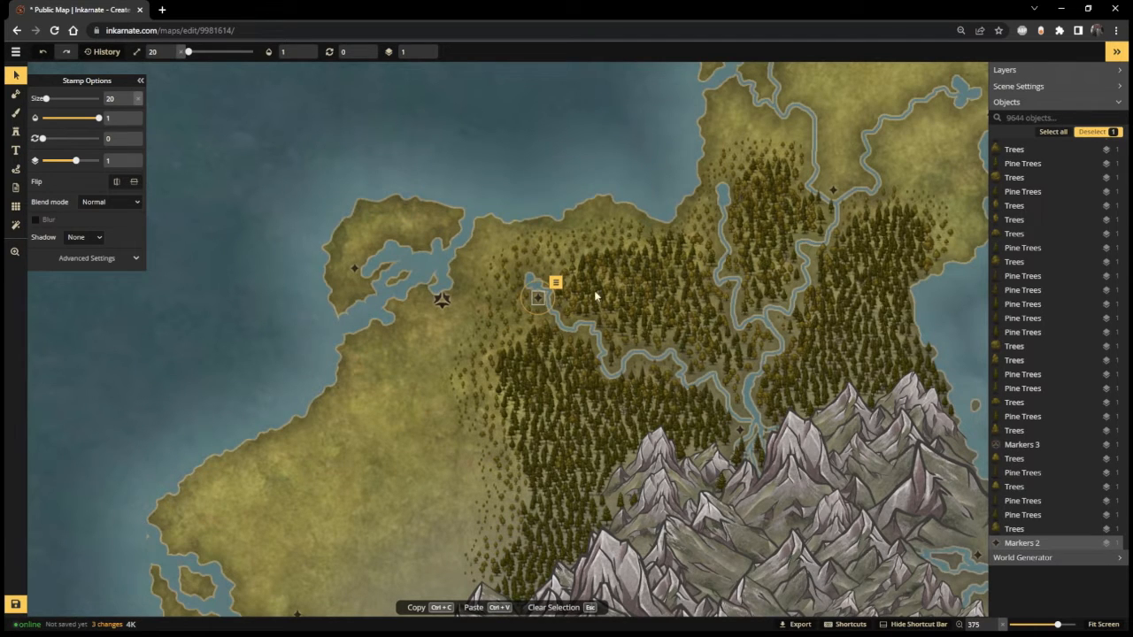
Step: Draw a dashed path from the northwestern coastal city east to the new town beside the small lake
click(15, 171)
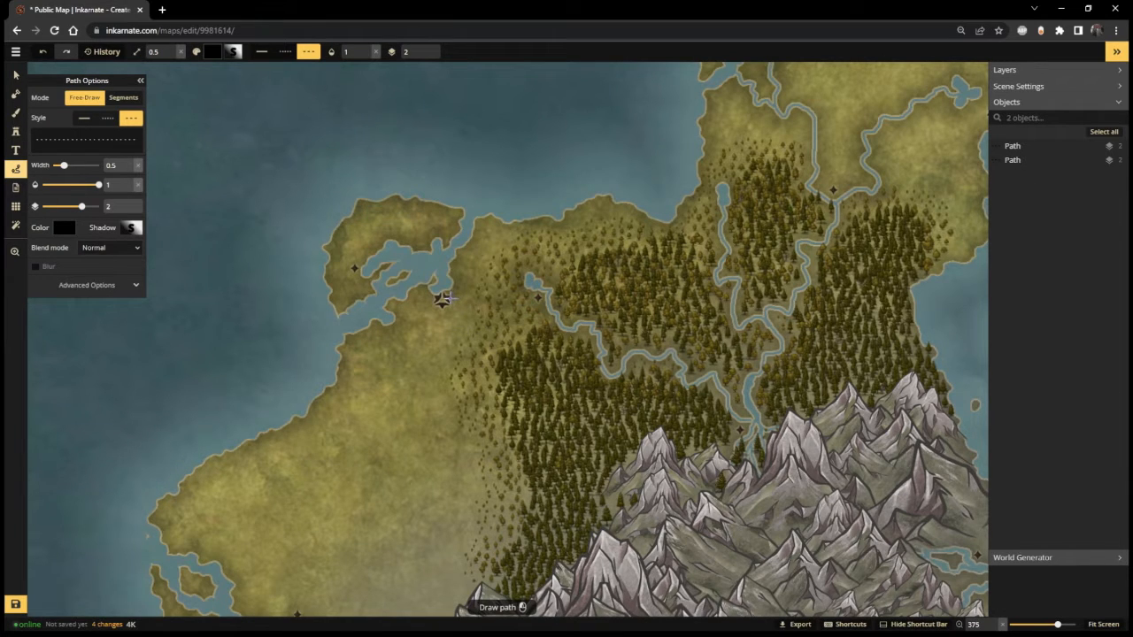
drag(451, 299, 539, 298)
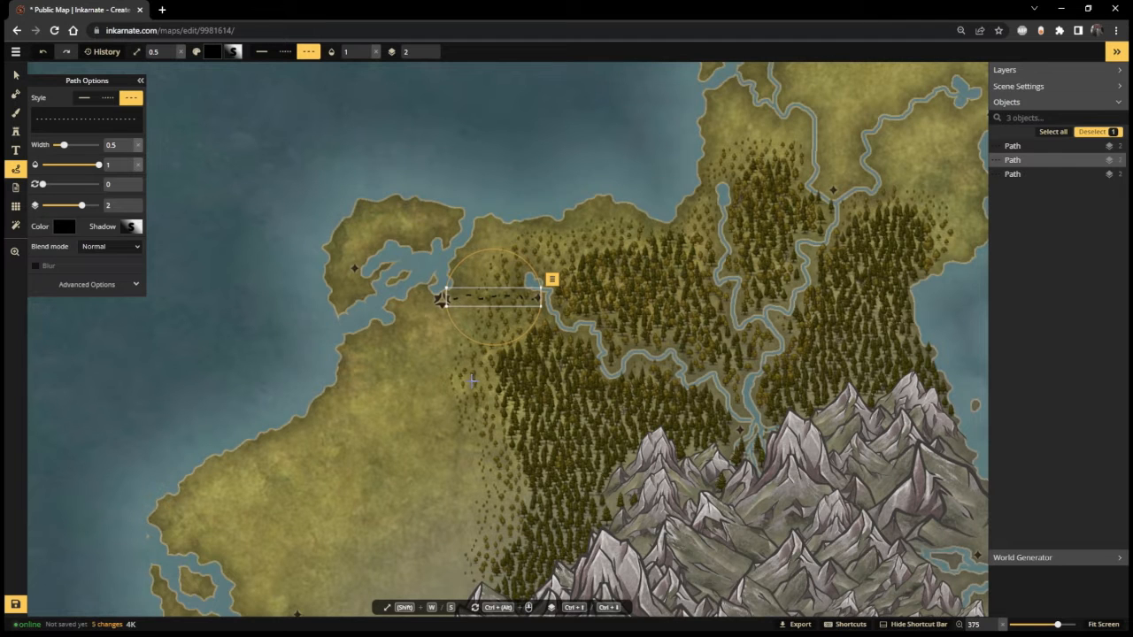
scroll(421, 486, up, 3)
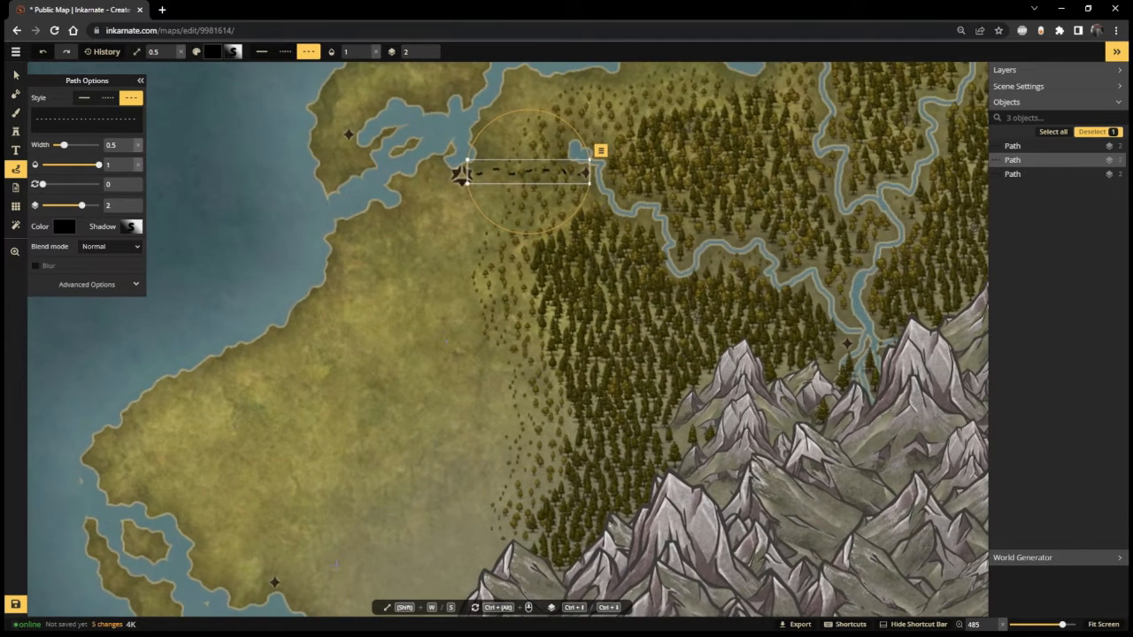
click(455, 241)
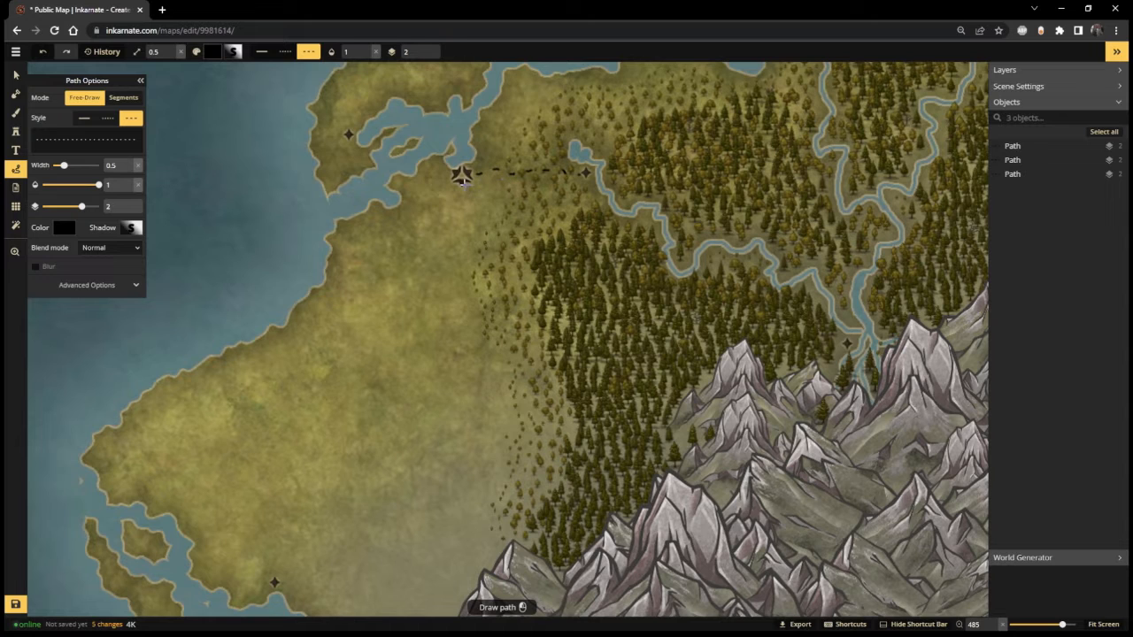
Step: Try a dashed path from the northwestern city south along the forest edge and west to the southwestern town, and undo it
mouse_move(463, 181)
mouse_down()
mouse_move(484, 223)
mouse_move(467, 305)
mouse_move(499, 376)
mouse_up()
key(ctrl+z)
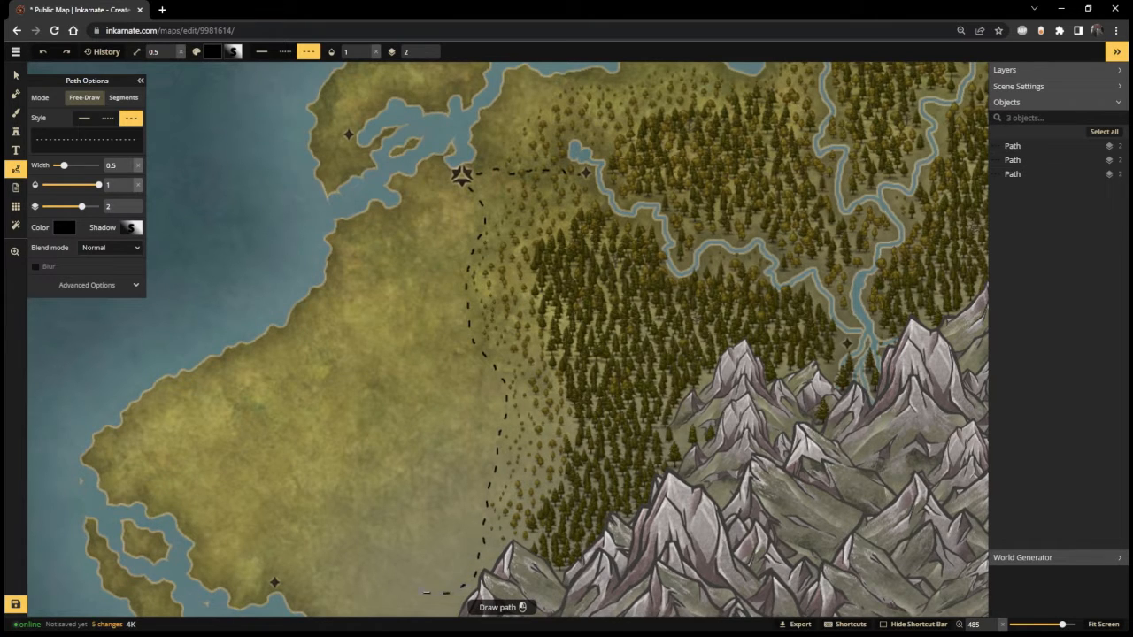
drag(344, 584, 287, 582)
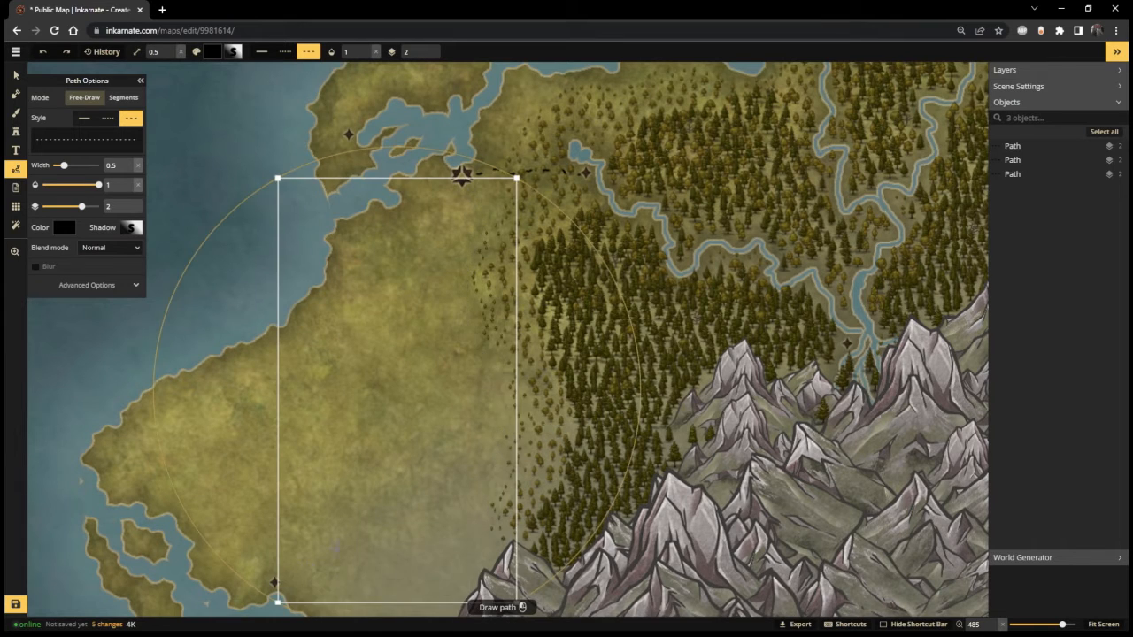
scroll(384, 471, up, 3)
drag(387, 468, 457, 281)
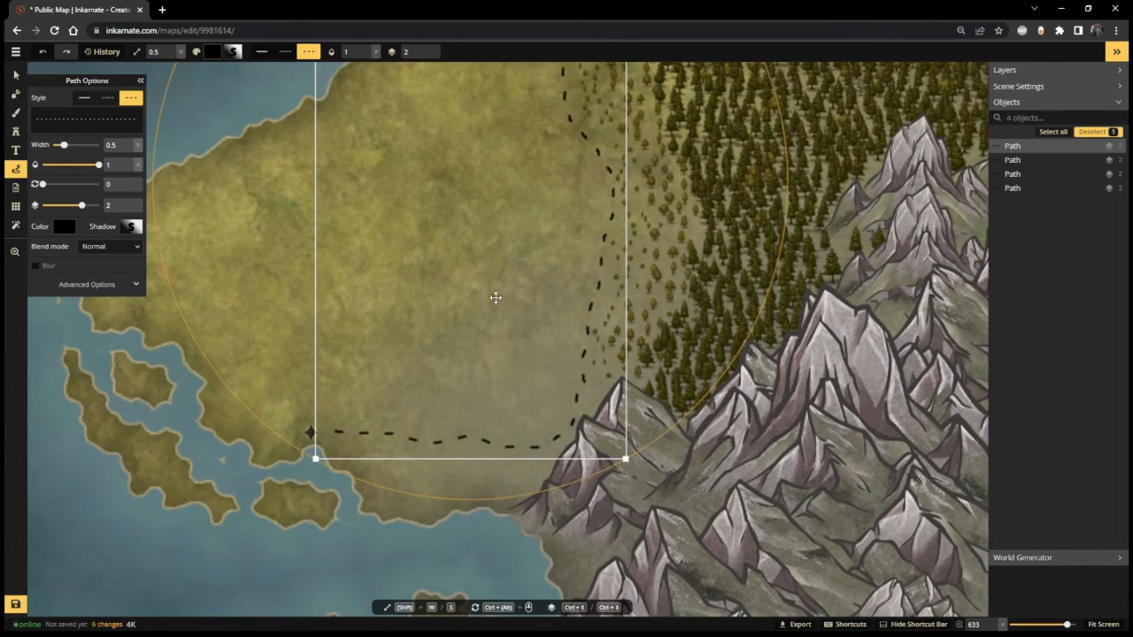
scroll(501, 269, down, 1)
scroll(501, 269, down, 2)
scroll(744, 174, down, 1)
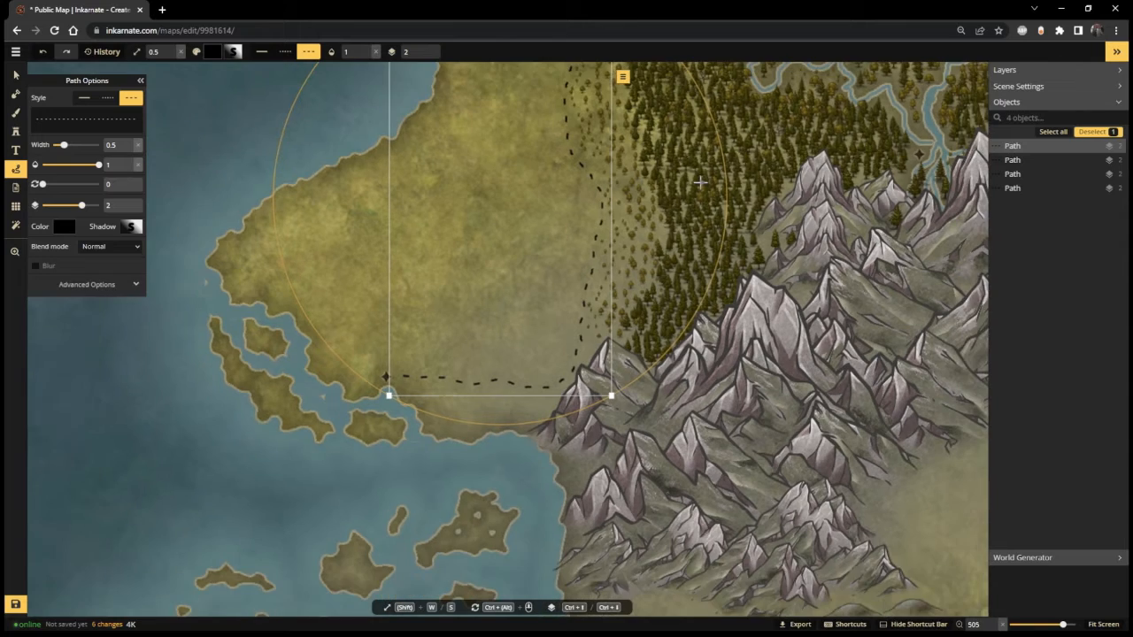
scroll(734, 170, up, 2)
drag(733, 172, 721, 221)
scroll(721, 222, up, 2)
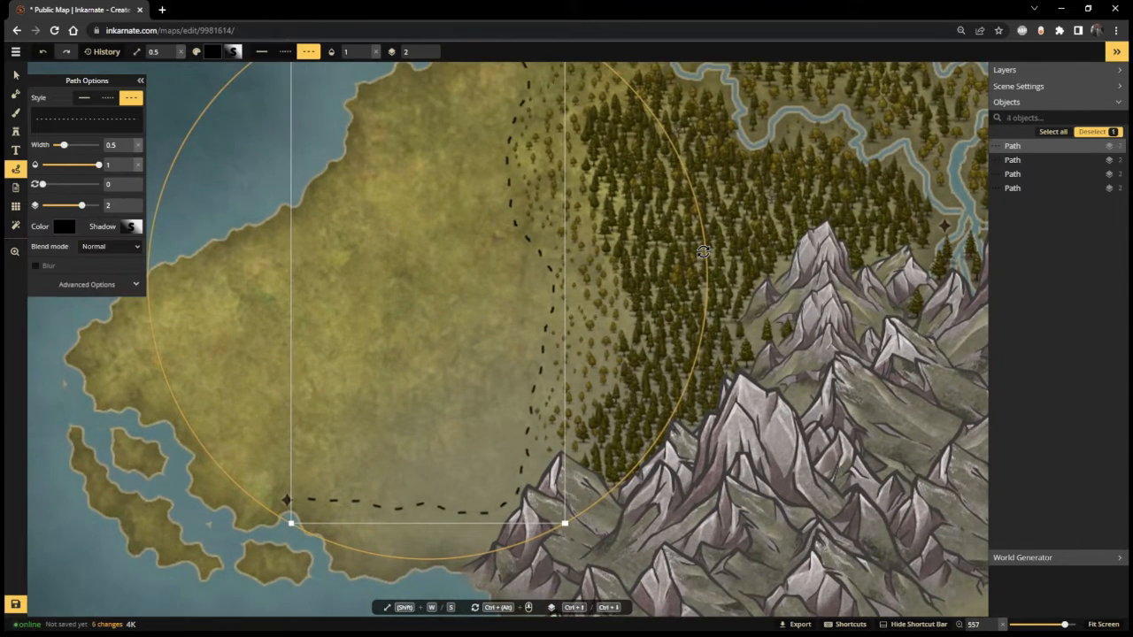
key(ctrl+z)
scroll(644, 227, down, 3)
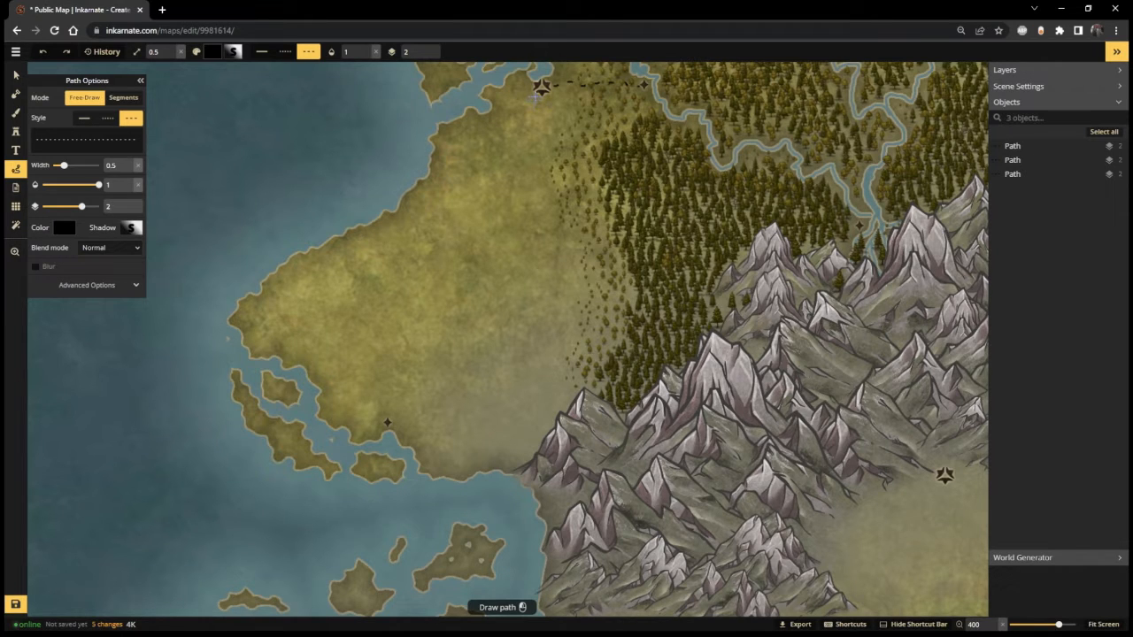
Step: Draw a dashed path from the northwestern city along the west coast and around the headland to the southwestern town
mouse_move(535, 97)
mouse_down()
mouse_move(452, 138)
mouse_move(422, 210)
mouse_move(365, 243)
mouse_up()
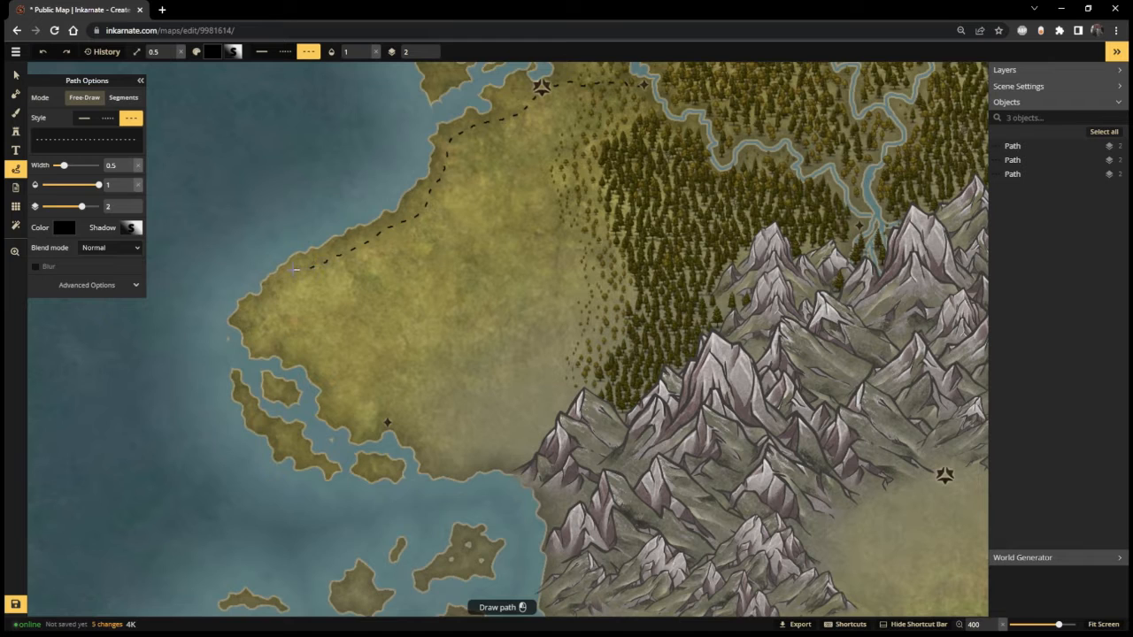
drag(297, 269, 269, 292)
mouse_move(274, 338)
mouse_down()
mouse_move(315, 351)
mouse_move(330, 389)
mouse_up()
drag(378, 416, 380, 420)
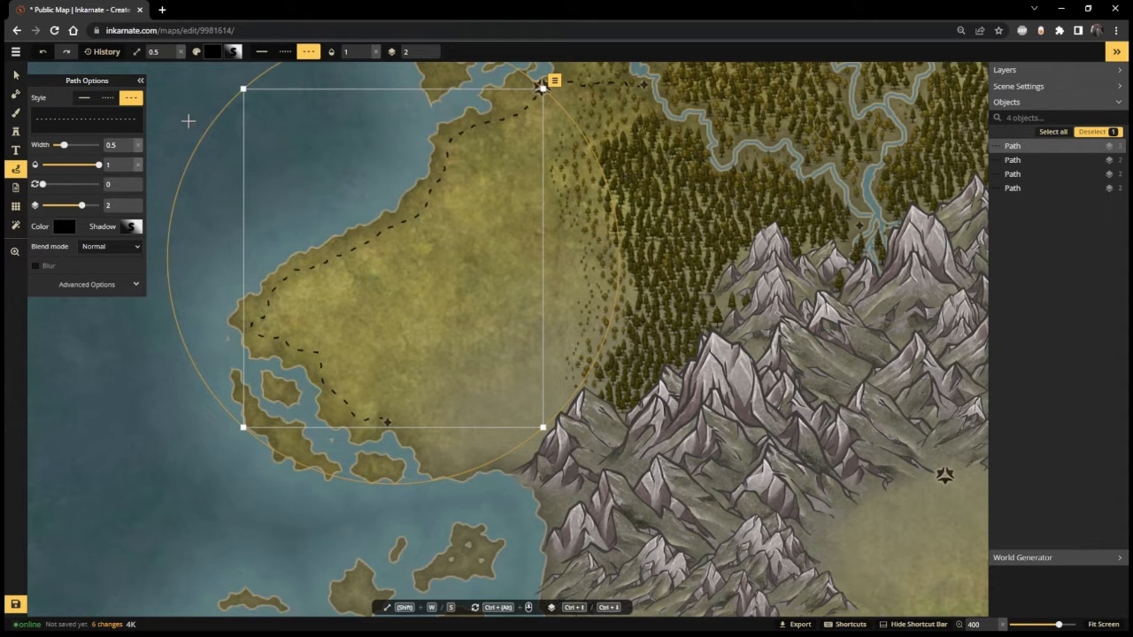
Step: Copy the southwestern town's marker and place the copy at the foot of the mountains by the forest's southwestern edge
click(15, 78)
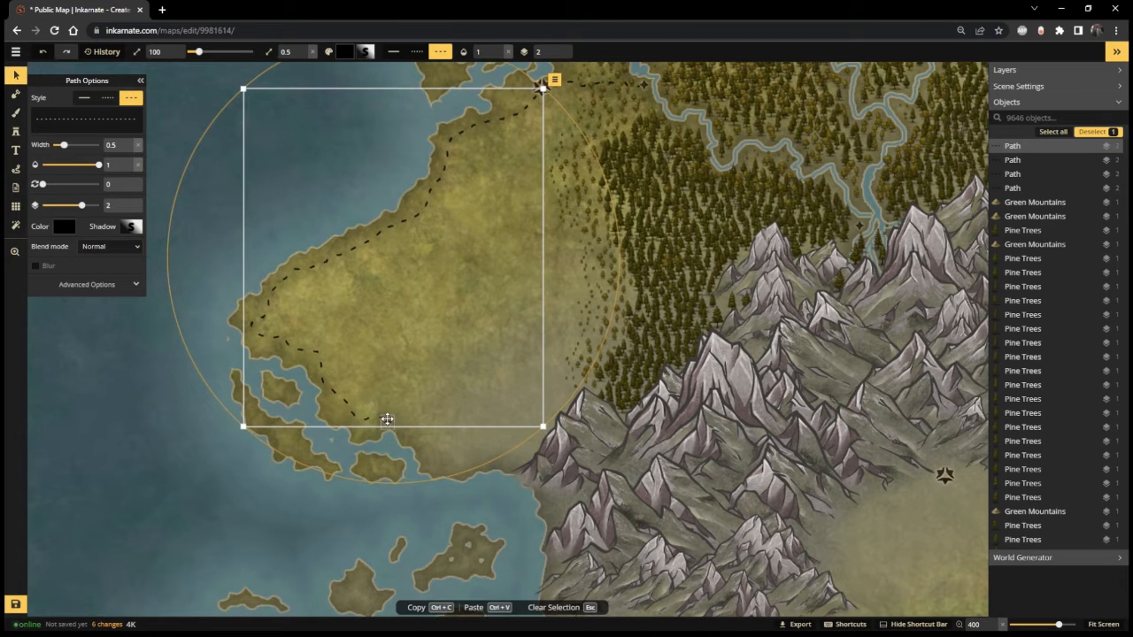
click(477, 466)
click(387, 424)
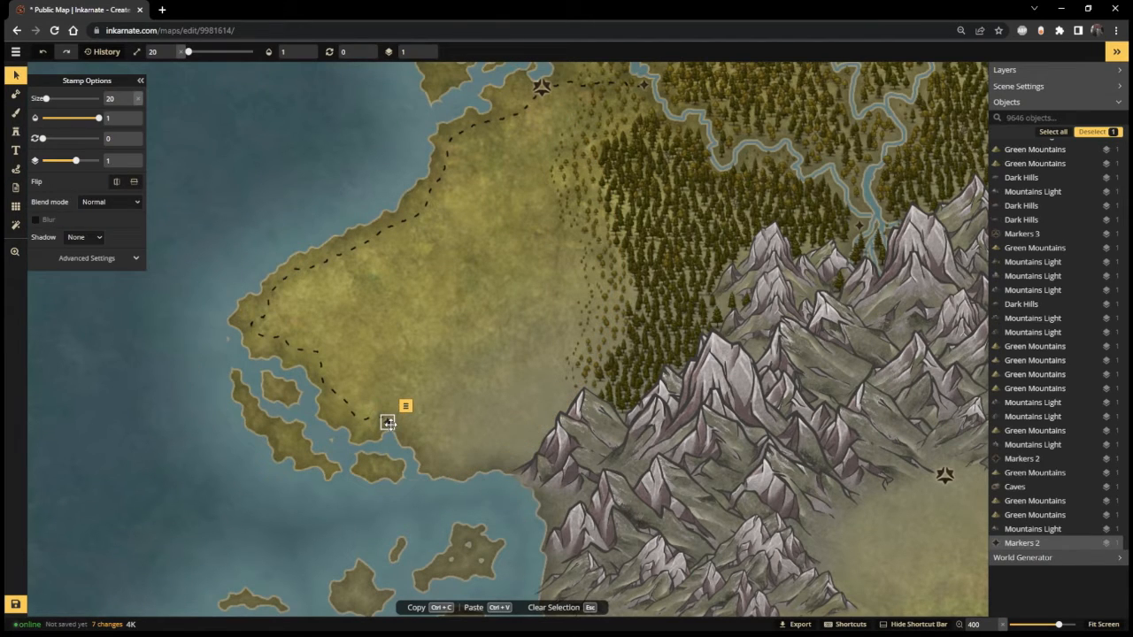
key(ctrl+c)
key(ctrl+v)
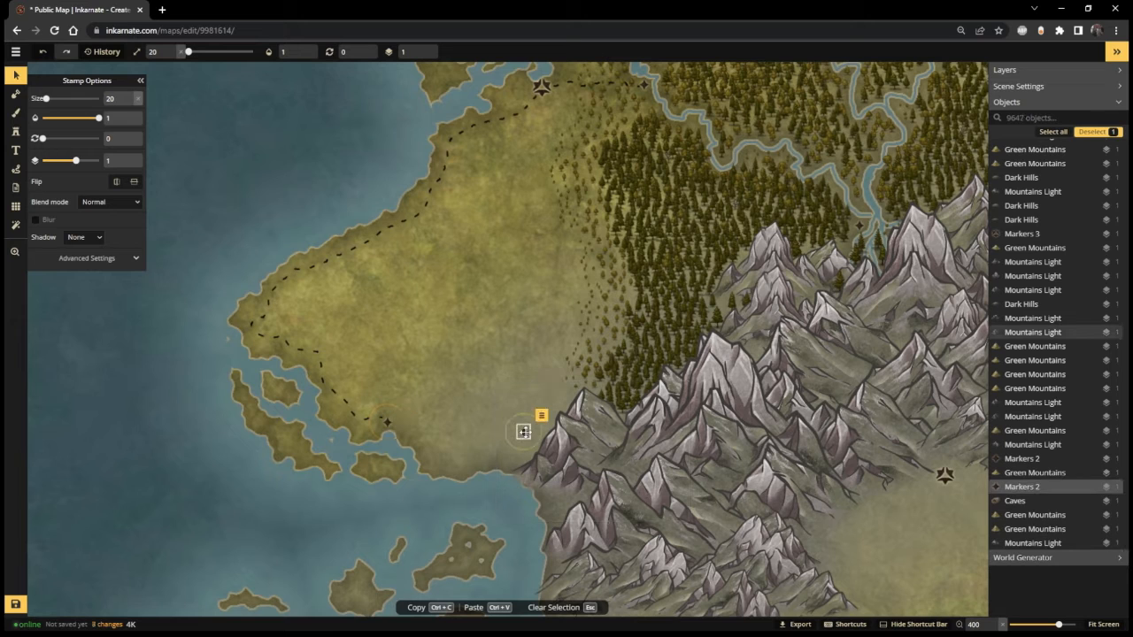
drag(523, 431, 564, 397)
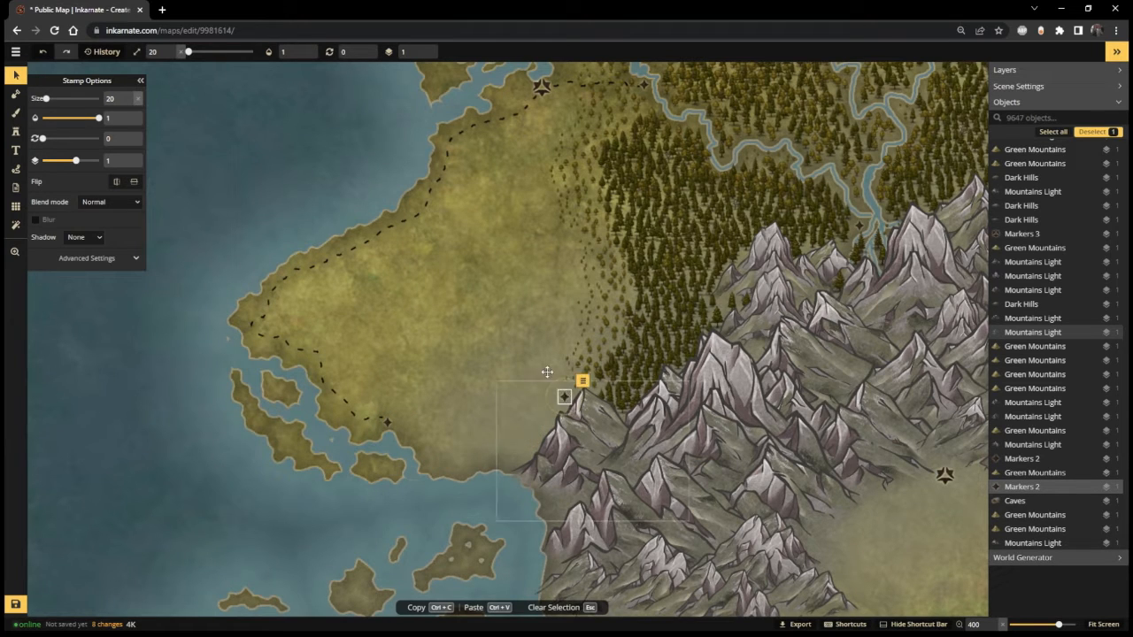
Step: Draw dashed paths to the new mountain-foot town, from the northwestern city along the forest edge and from the southwestern town along the south coast
click(16, 171)
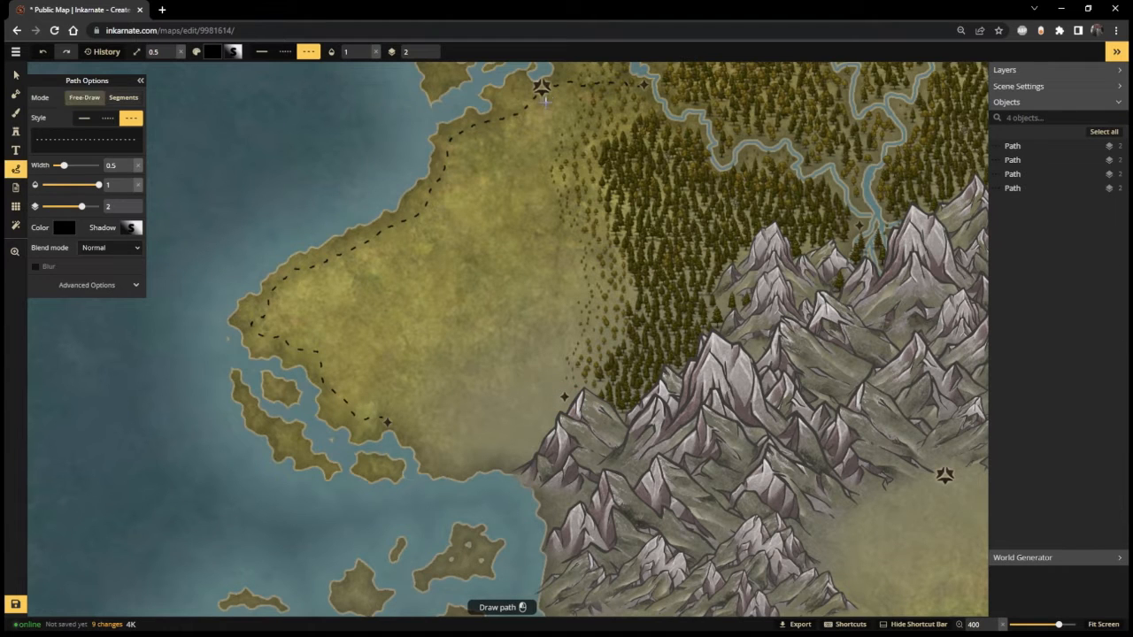
drag(542, 205, 552, 238)
drag(559, 388, 562, 395)
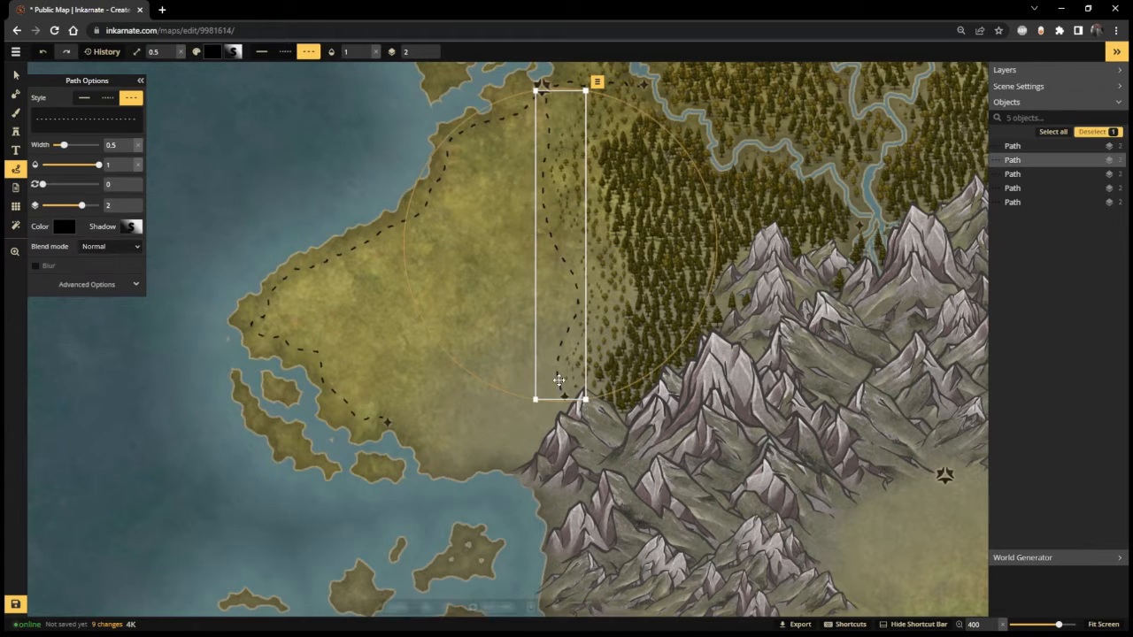
mouse_move(390, 425)
mouse_down()
mouse_move(435, 464)
mouse_move(519, 461)
mouse_move(529, 444)
mouse_up()
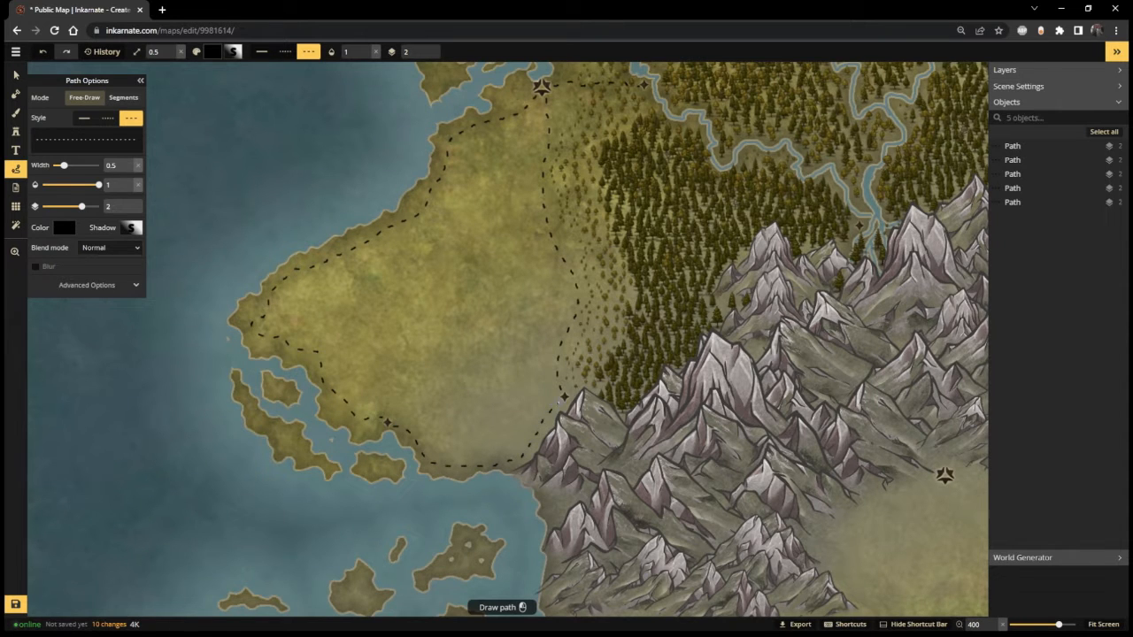
drag(561, 400, 562, 394)
Step: Draw a dashed path from the northeastern coastal city southwest across the river to the town at the river junction
scroll(824, 263, down, 1)
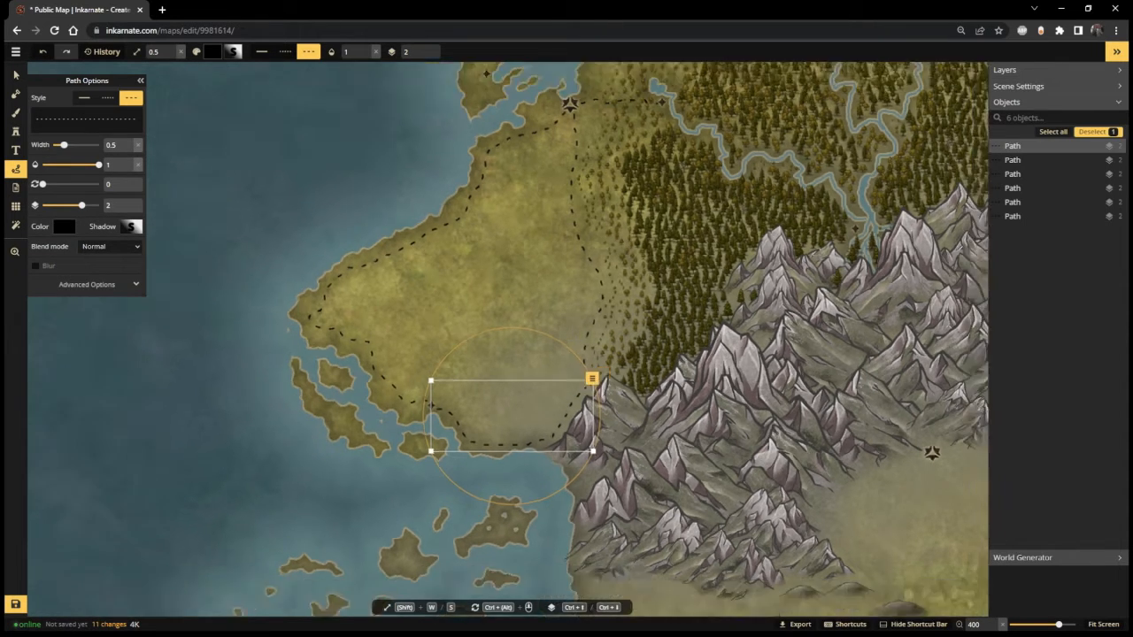
scroll(824, 263, down, 1)
scroll(886, 199, up, 2)
drag(885, 199, 639, 324)
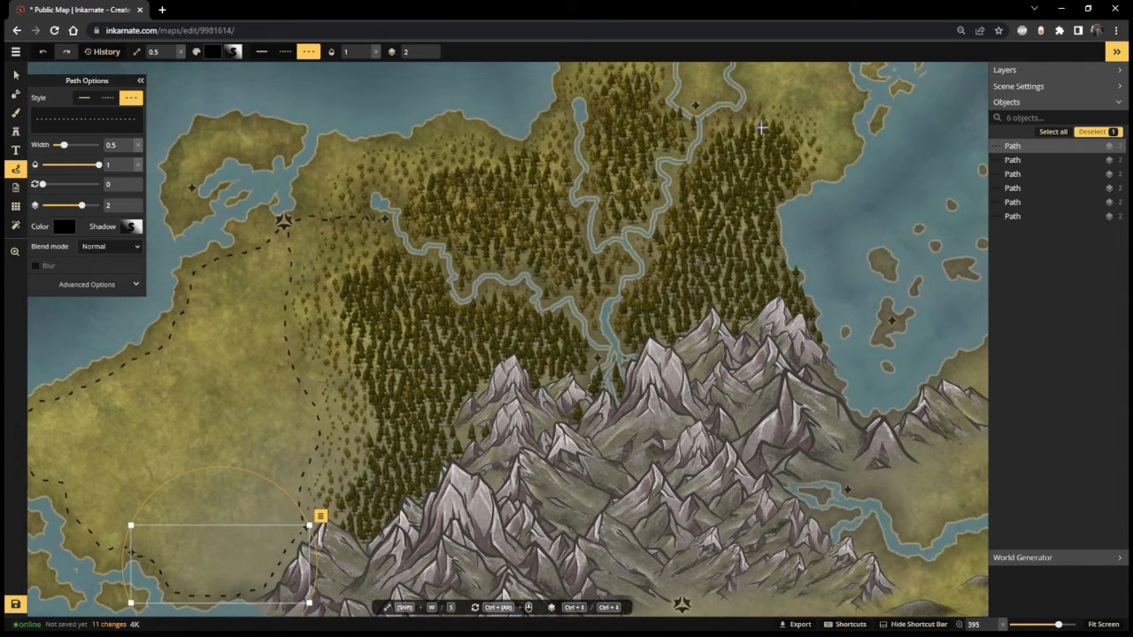
scroll(761, 127, up, 1)
drag(753, 170, 636, 423)
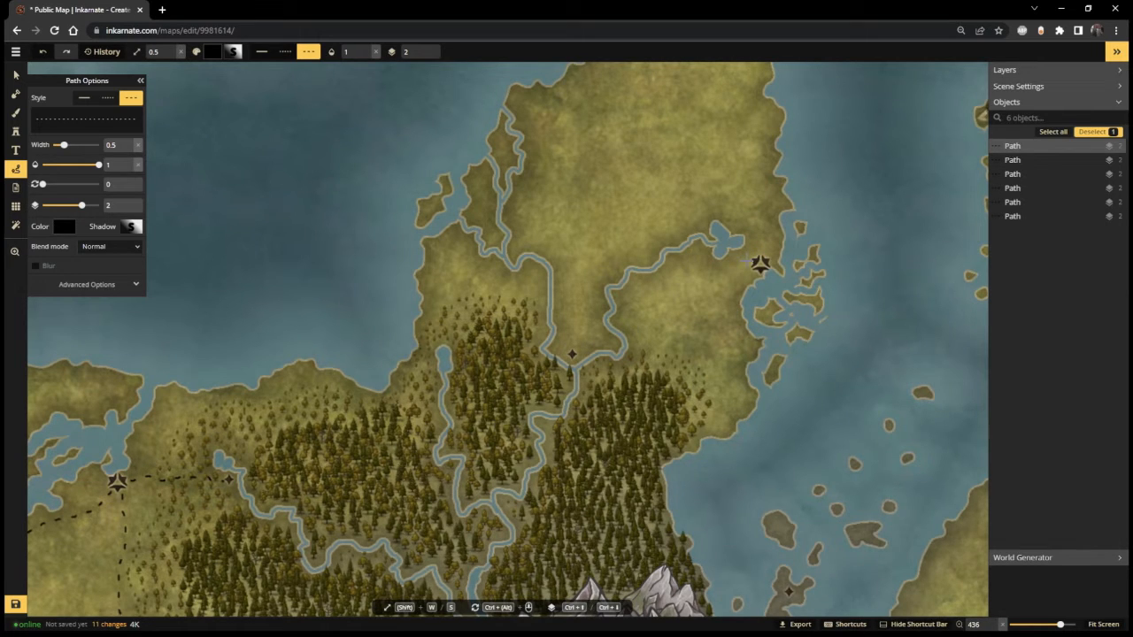
key(Escape)
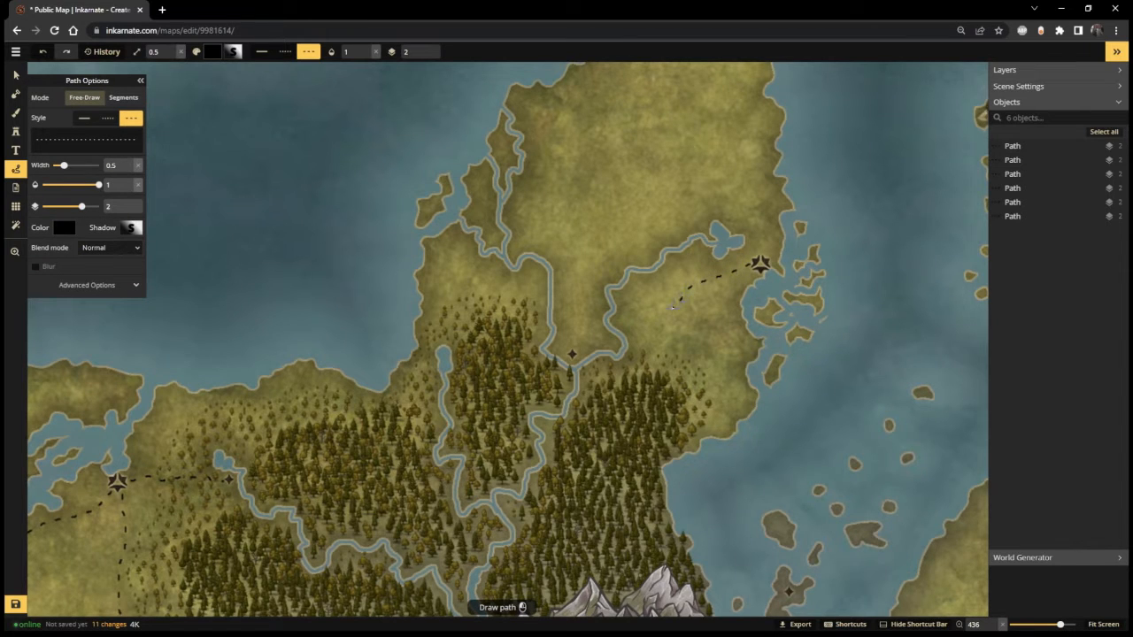
mouse_move(672, 306)
mouse_down()
mouse_move(633, 321)
mouse_move(626, 338)
mouse_move(571, 353)
mouse_up()
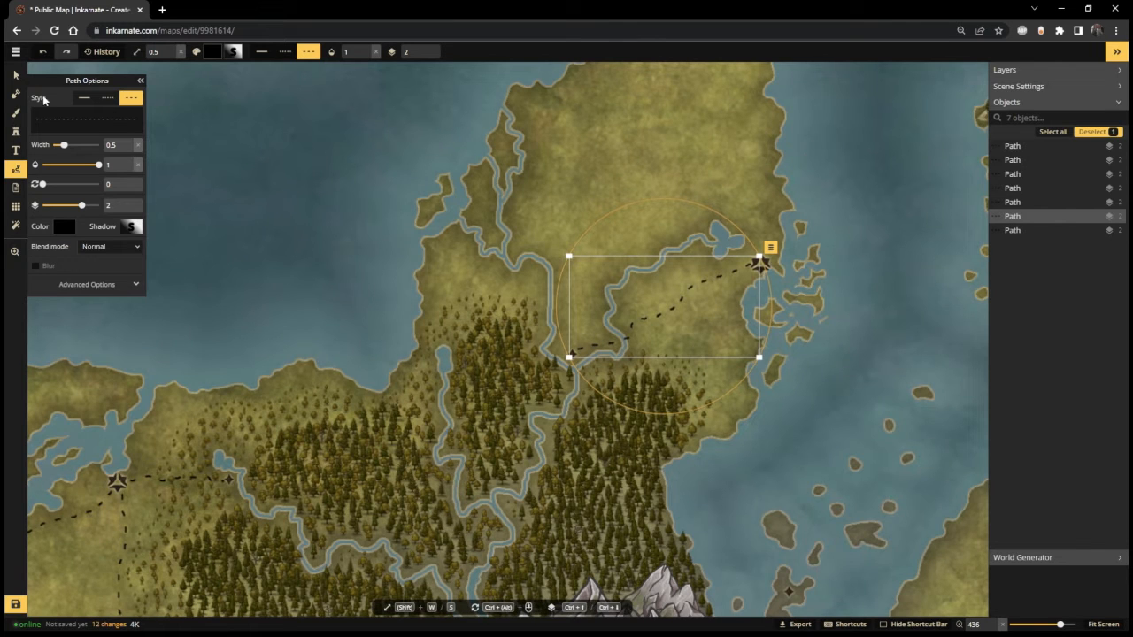
Step: Reposition the northeastern city's marker slightly southwest so that it sits at the end of its dashed path
click(15, 75)
click(770, 267)
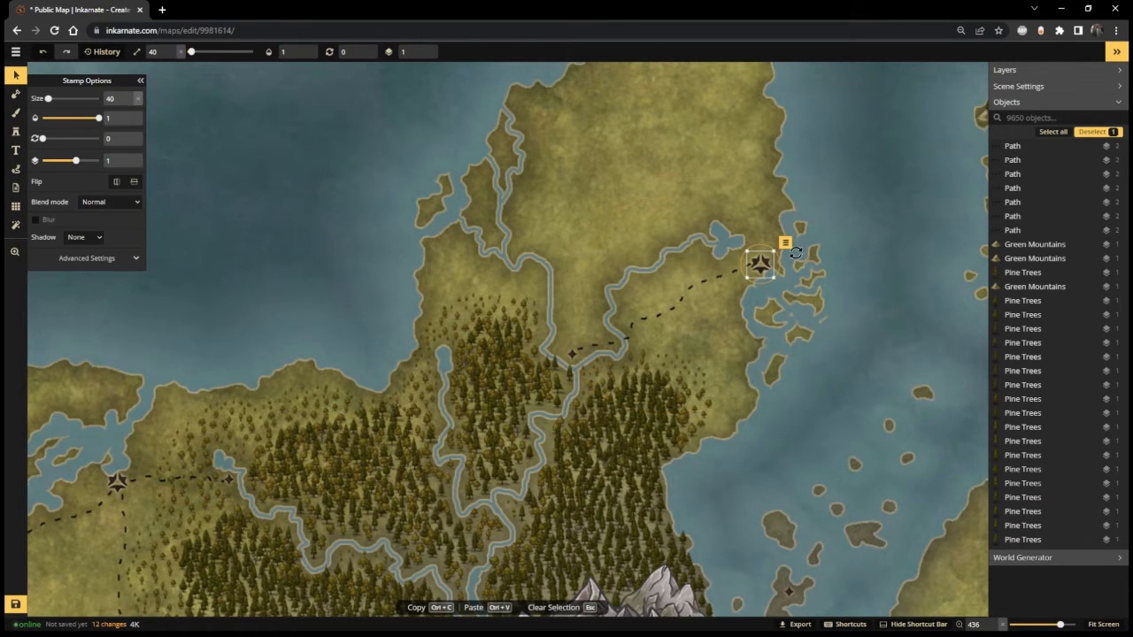
key(Up)
key(Up)
key(Up)
key(Up)
key(Up)
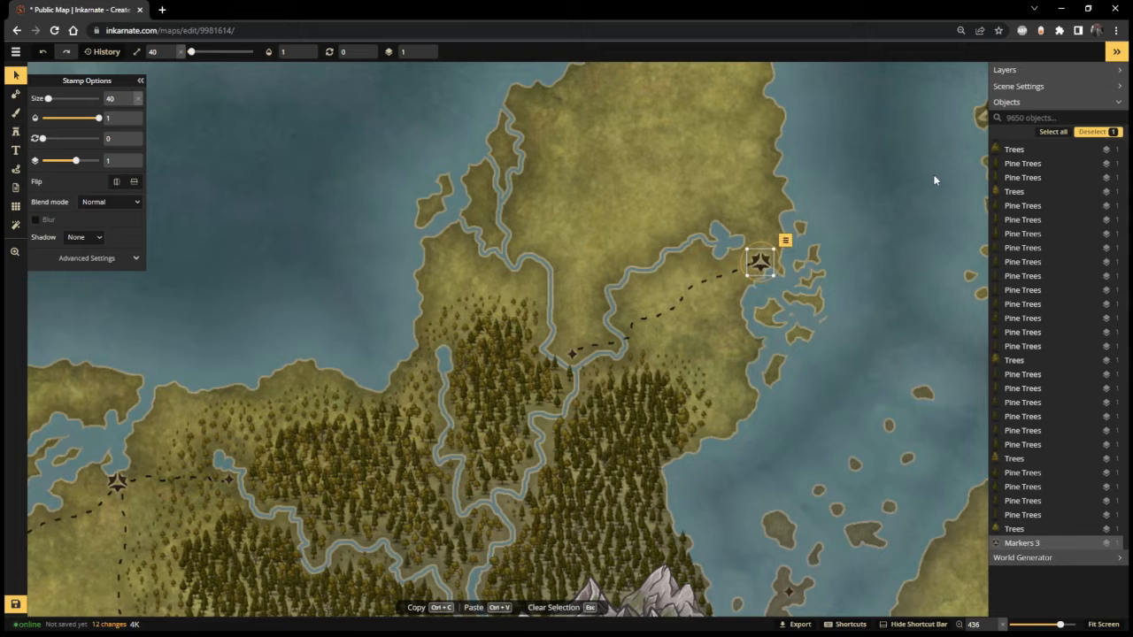
key(Right)
key(Right)
key(Right)
key(Right)
key(Right)
key(Right)
key(Right)
key(Up)
key(Up)
key(Up)
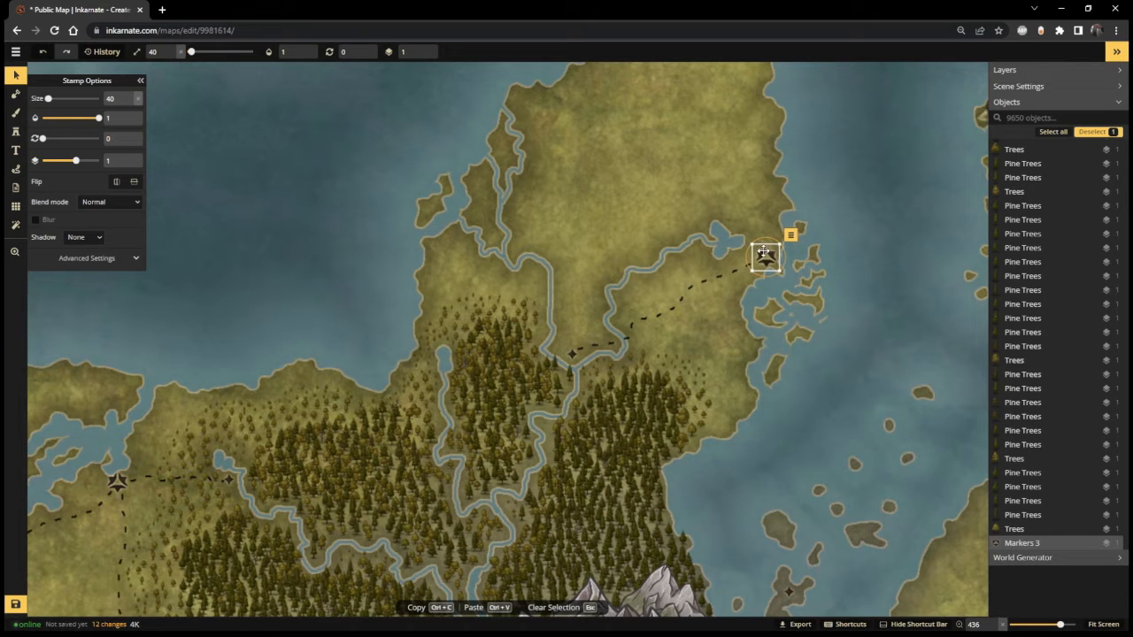
drag(776, 252, 760, 264)
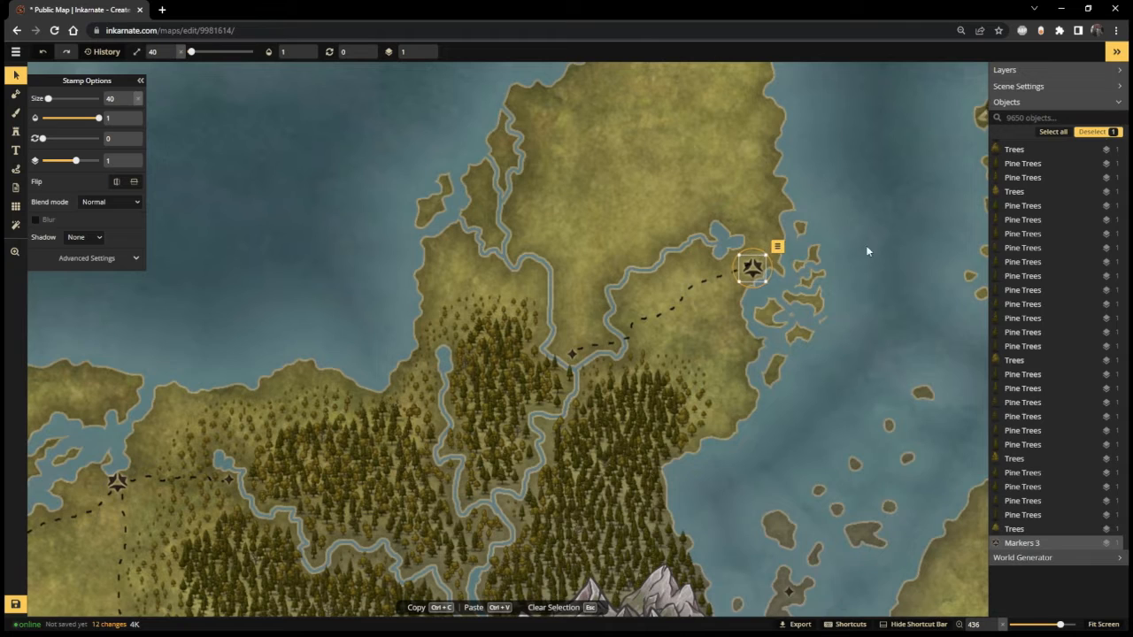
key(Left)
key(Left)
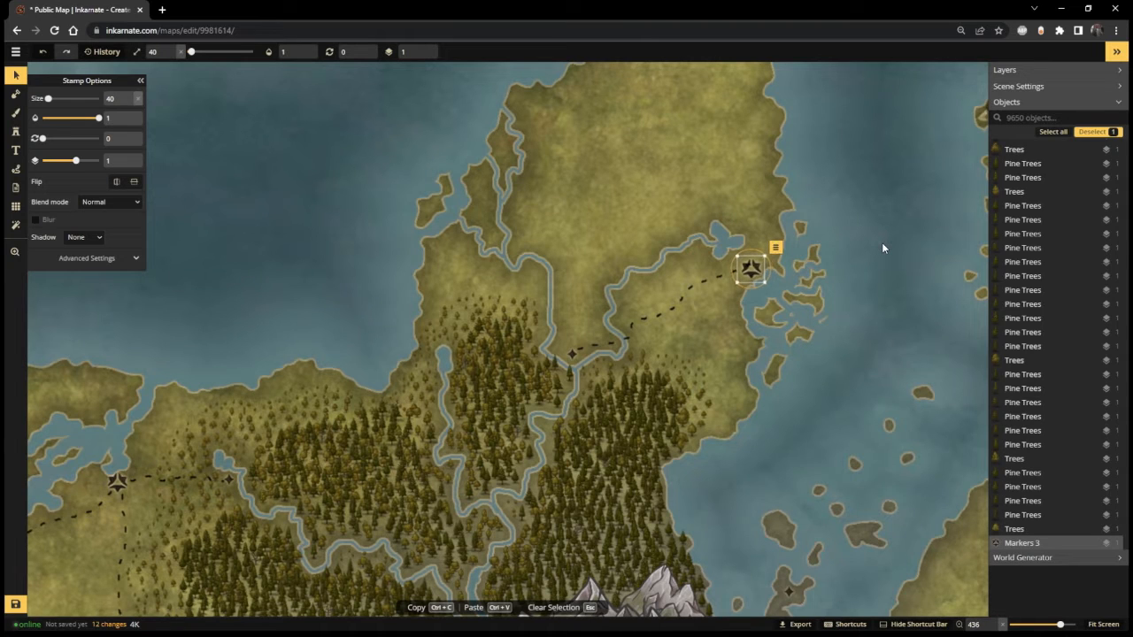
key(Right)
key(Right)
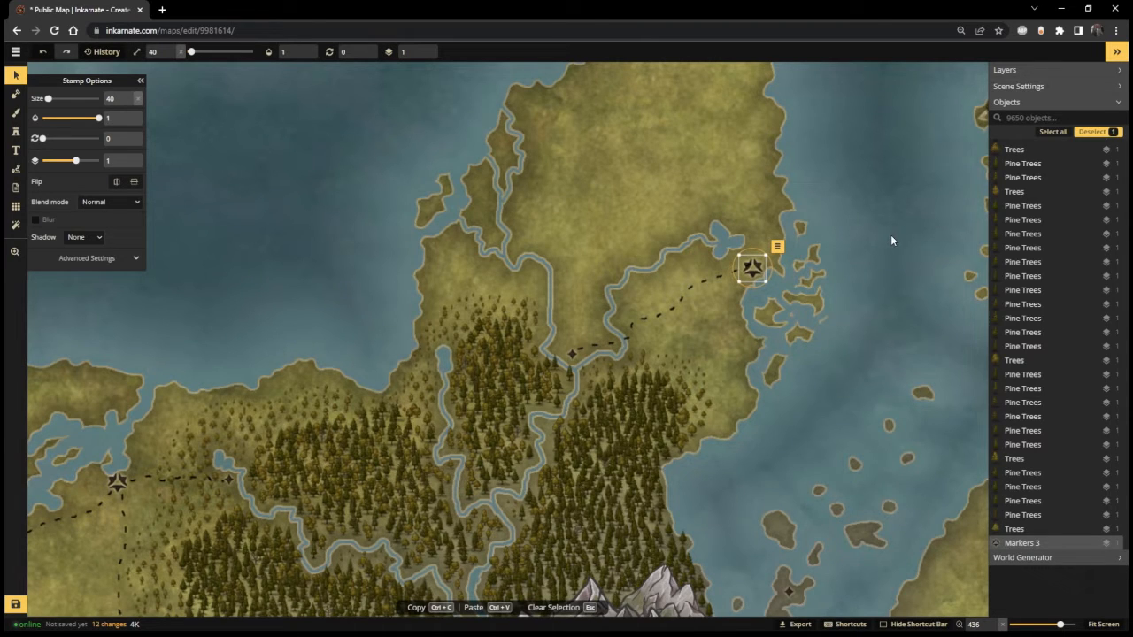
Step: Examine the mountains, southern coast and eastern bay of the southern continent for town markers that still lack routes
scroll(821, 316, down, 3)
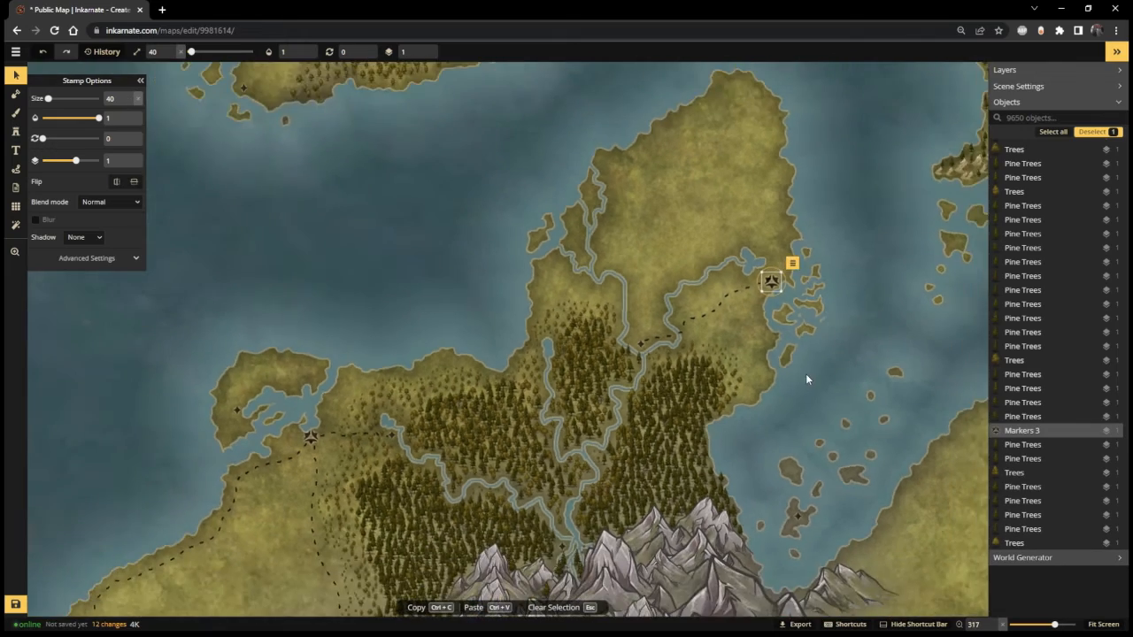
scroll(805, 379, up, 1)
drag(806, 379, 736, 18)
scroll(708, 321, down, 1)
scroll(660, 465, up, 1)
drag(659, 464, 664, 308)
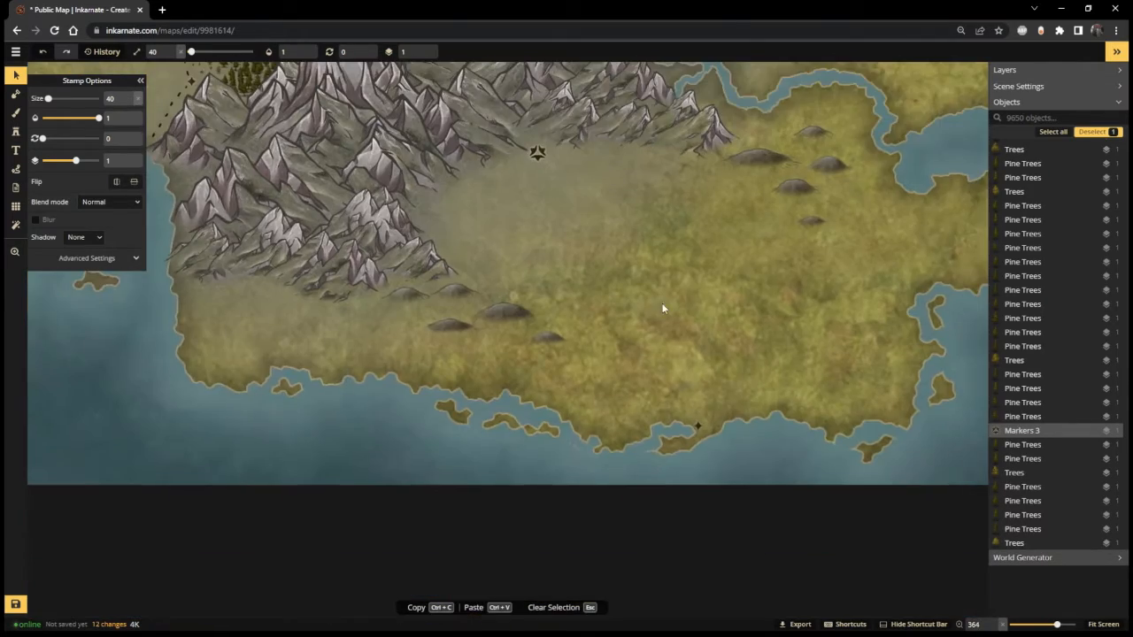
scroll(677, 291, down, 2)
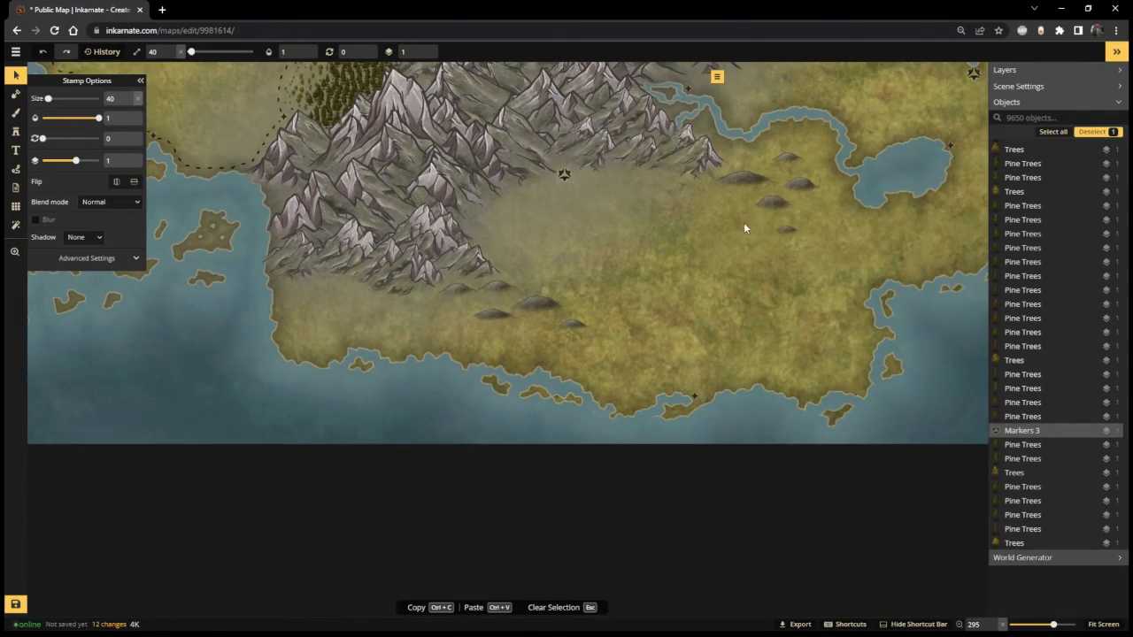
scroll(742, 223, up, 2)
drag(697, 201, 605, 284)
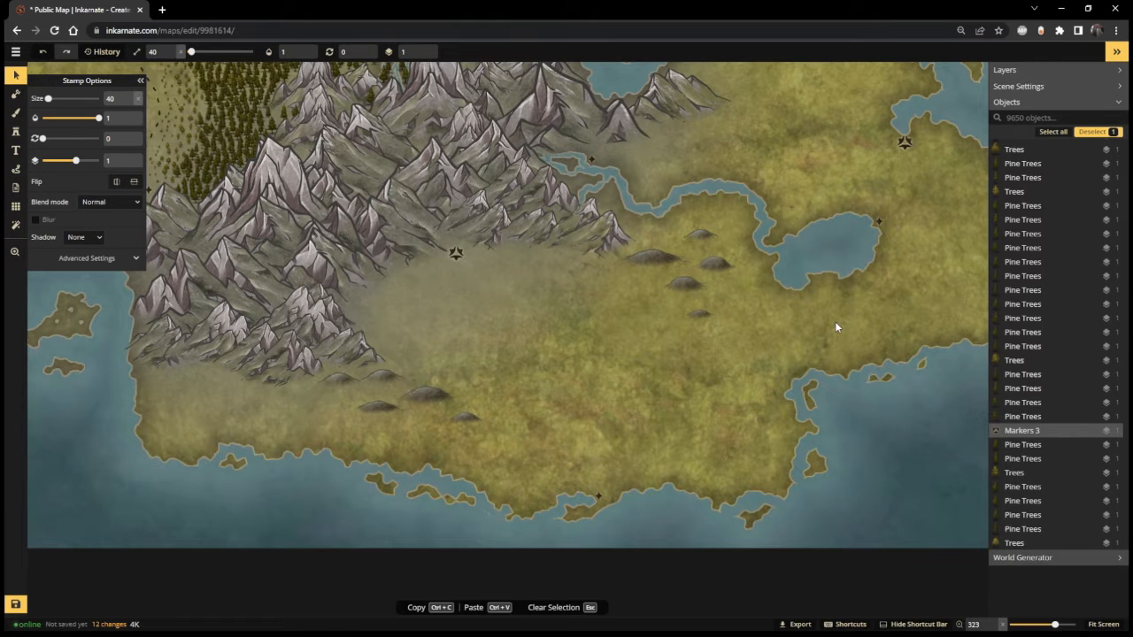
scroll(845, 319, down, 1)
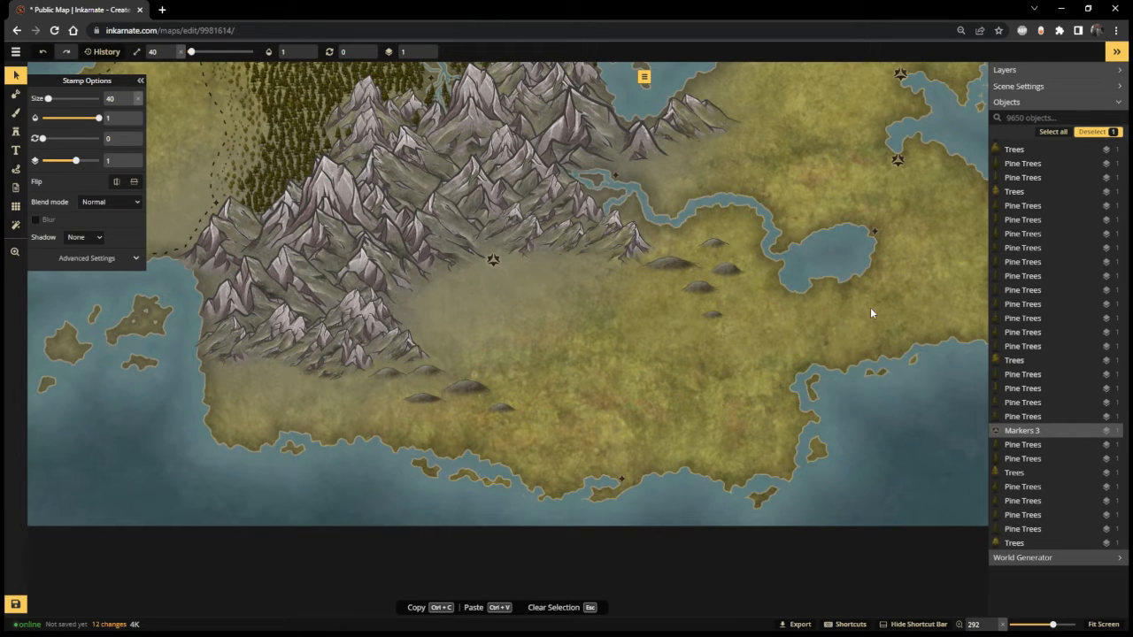
scroll(865, 313, up, 3)
scroll(710, 403, down, 2)
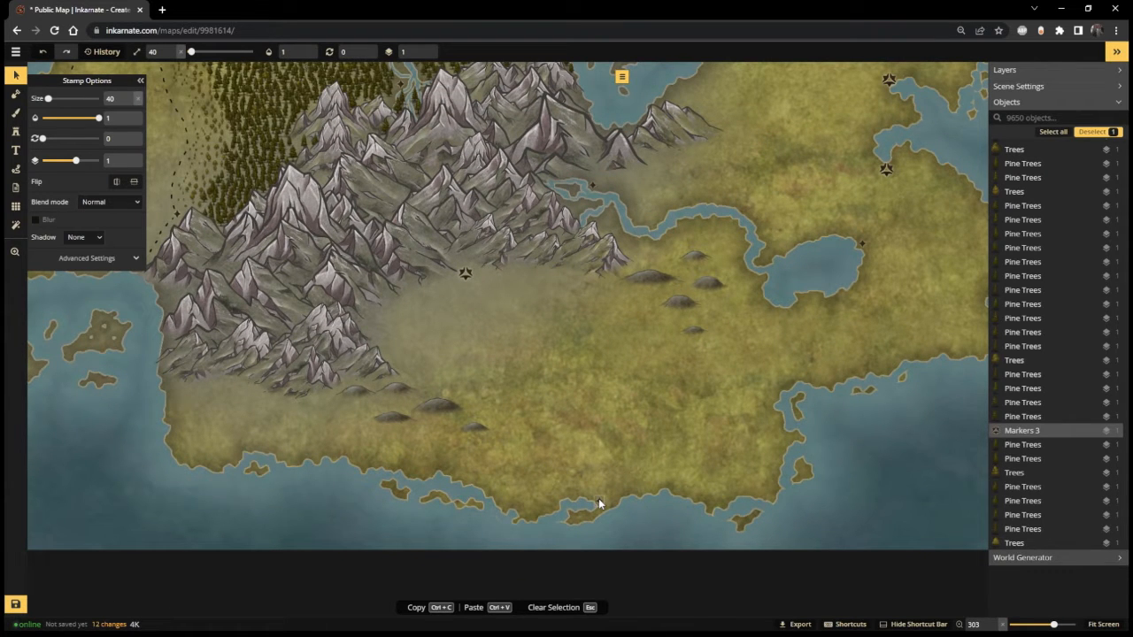
scroll(887, 419, down, 2)
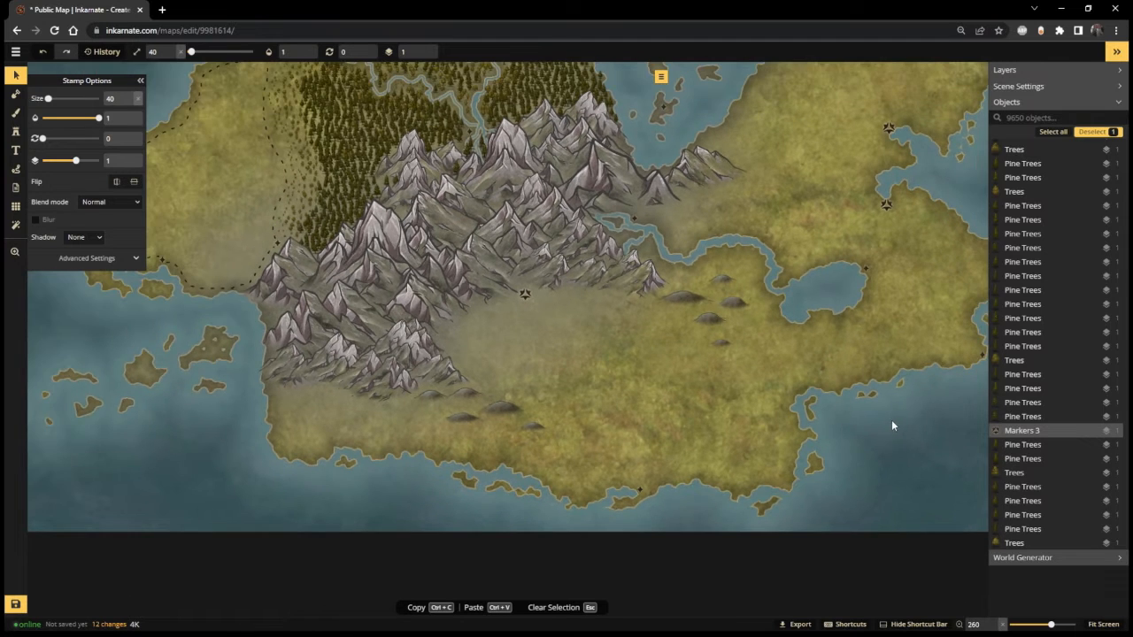
scroll(893, 420, up, 3)
drag(894, 420, 684, 483)
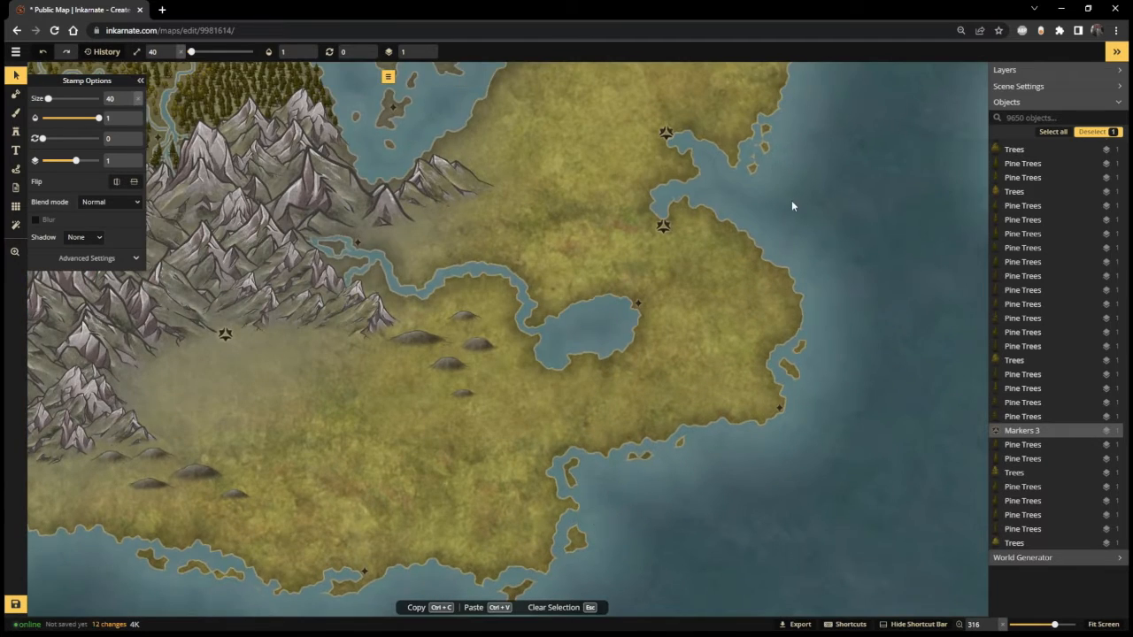
scroll(784, 239, up, 3)
mouse_move(782, 242)
mouse_down()
mouse_move(782, 361)
mouse_move(793, 259)
mouse_up()
scroll(790, 351, up, 3)
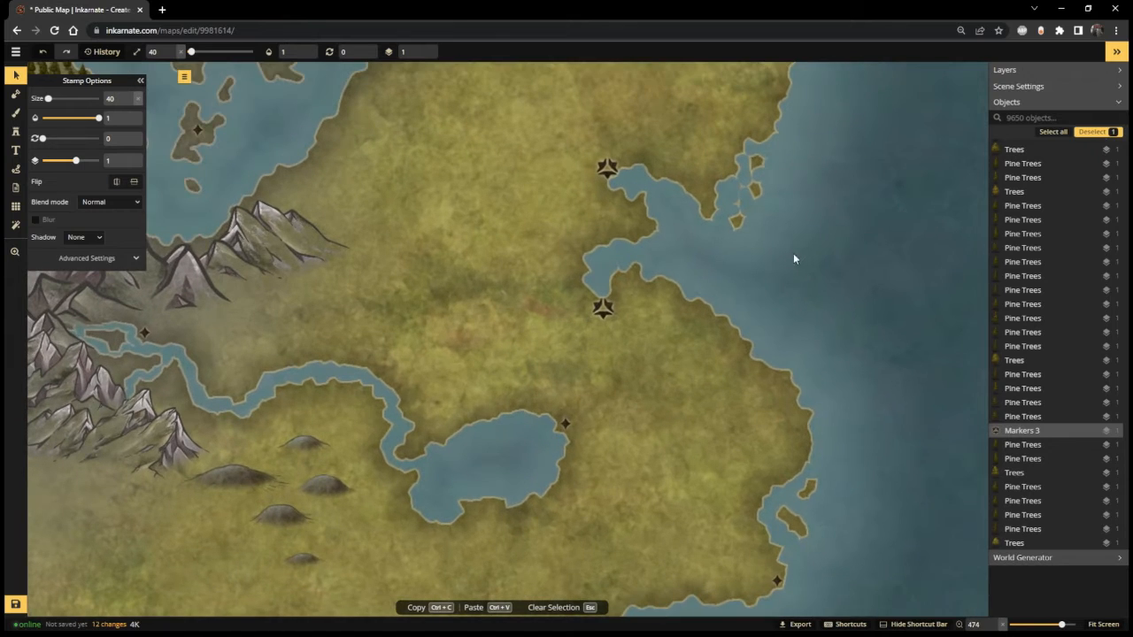
Step: Draw a dashed path around the head of the eastern bay from its southern city to its northern city, undoing and redrawing it once
click(15, 168)
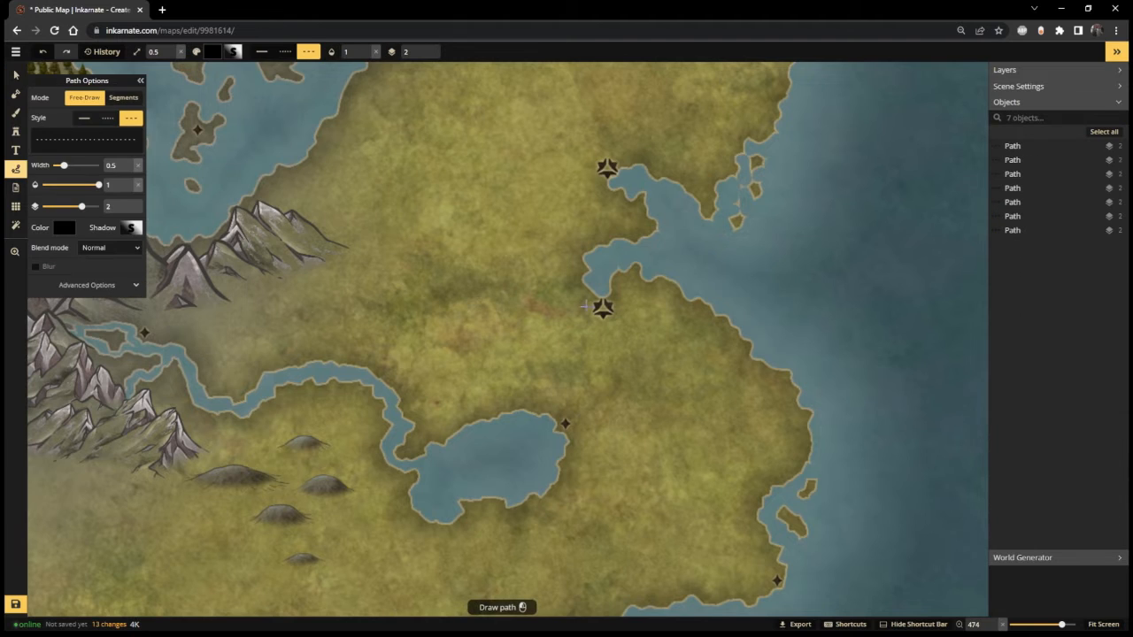
mouse_move(598, 305)
mouse_down()
mouse_move(572, 293)
mouse_move(571, 258)
mouse_move(587, 237)
mouse_move(633, 227)
mouse_move(602, 177)
mouse_up()
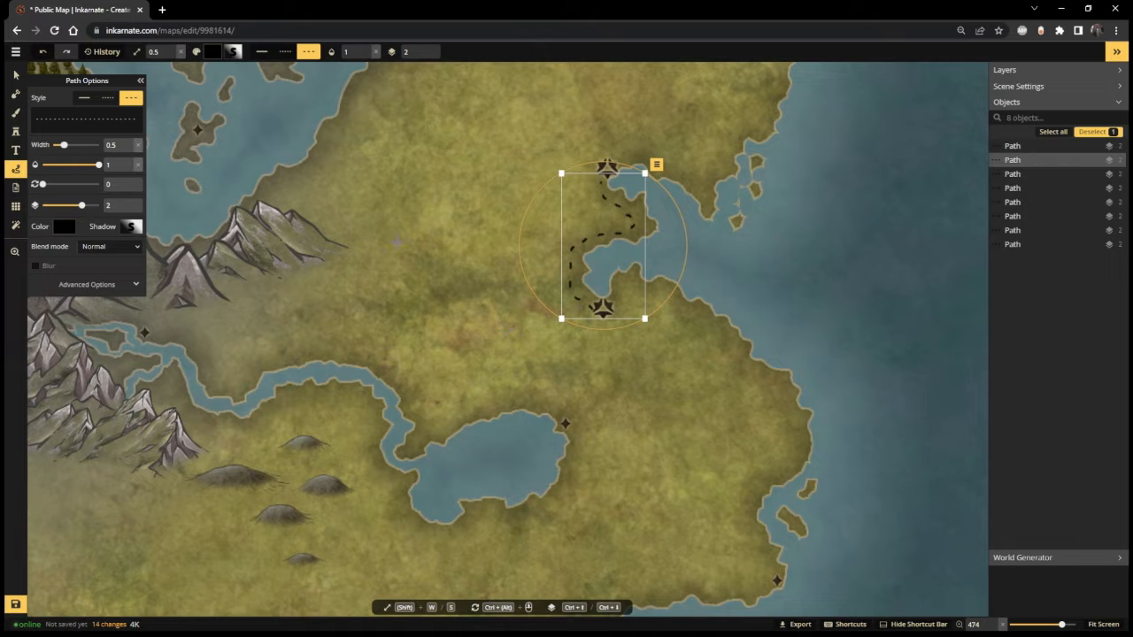
key(ctrl+z)
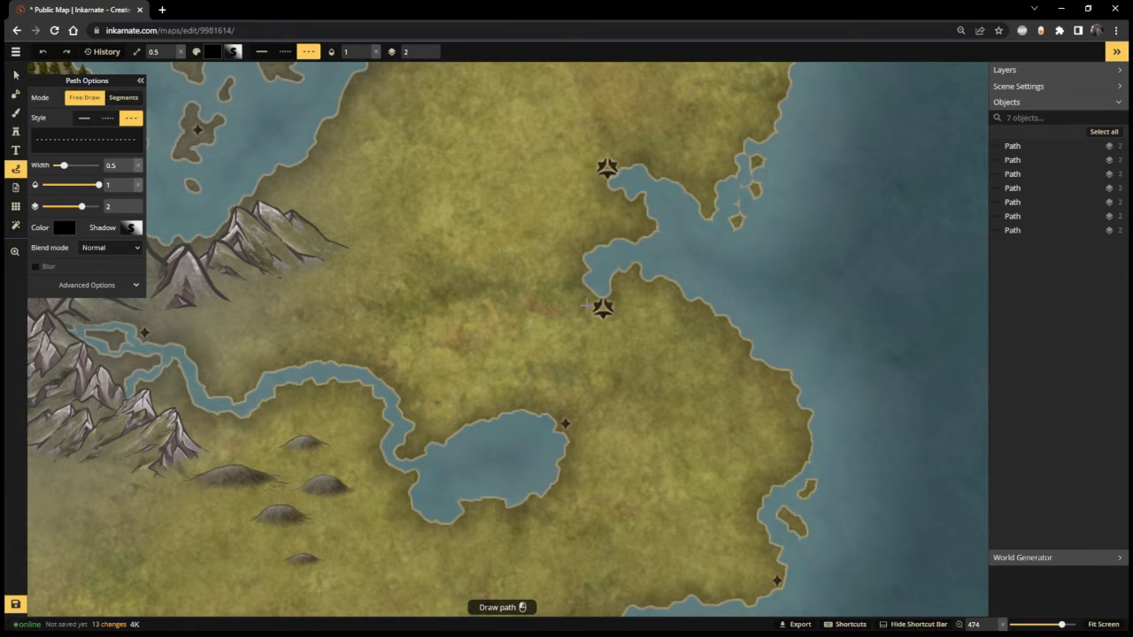
mouse_move(585, 305)
mouse_down()
mouse_move(573, 248)
mouse_move(632, 226)
mouse_move(628, 211)
mouse_move(603, 205)
mouse_move(598, 177)
mouse_up()
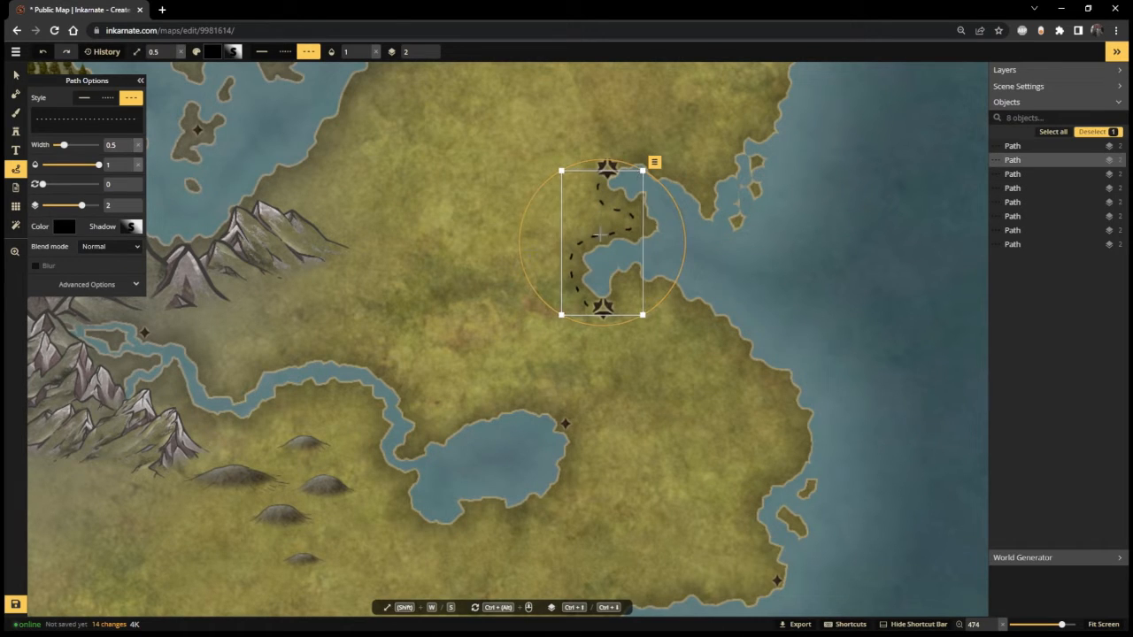
Step: Draw a dashed path from the eastern bay's southern city south to the town on the lake's northeastern shore
scroll(799, 169, down, 4)
scroll(811, 152, up, 2)
drag(808, 169, 794, 218)
scroll(794, 218, up, 2)
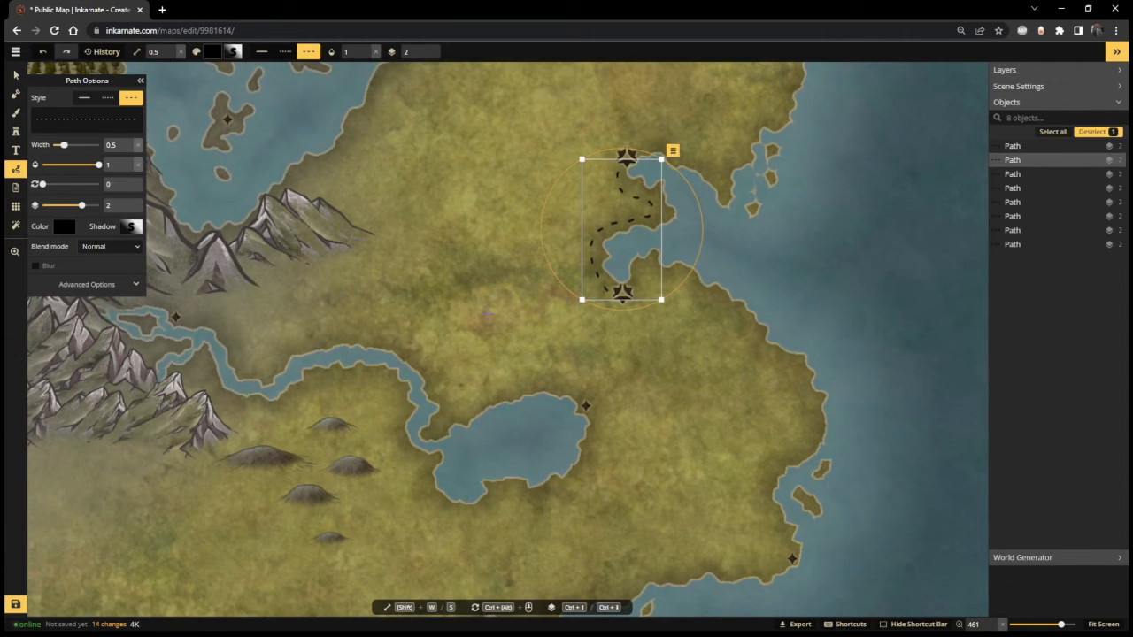
click(487, 316)
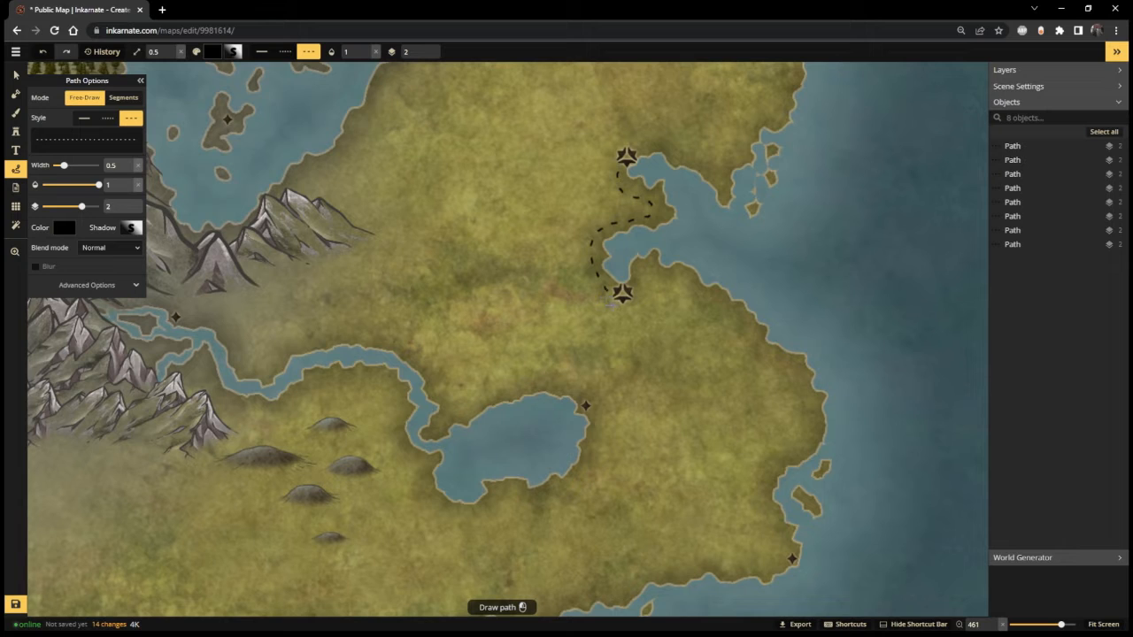
drag(614, 306, 585, 402)
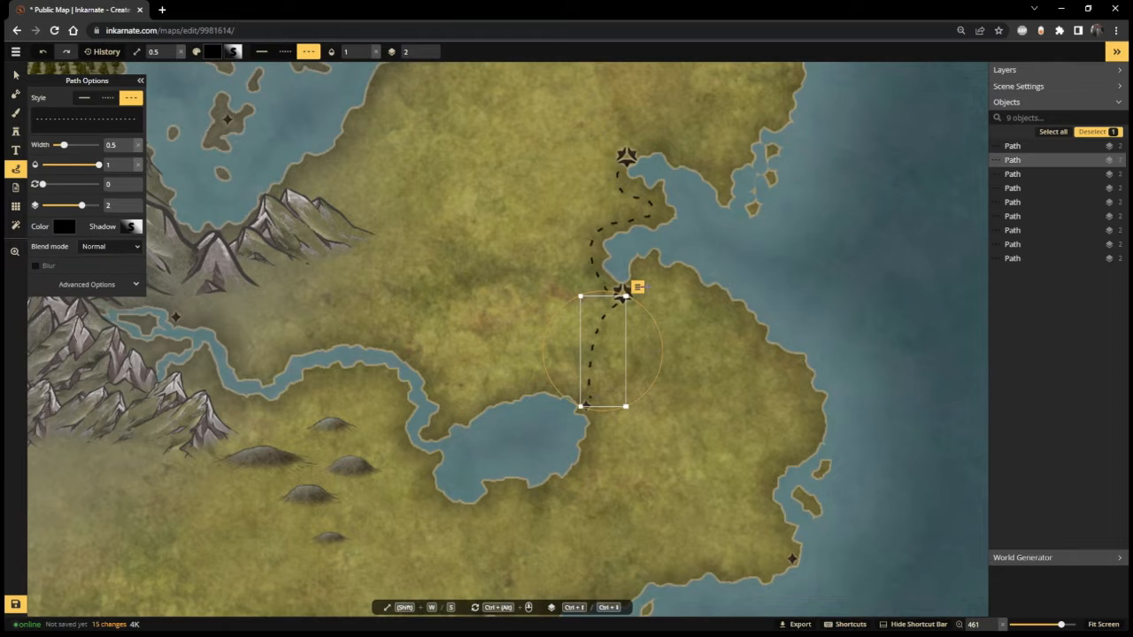
key(Escape)
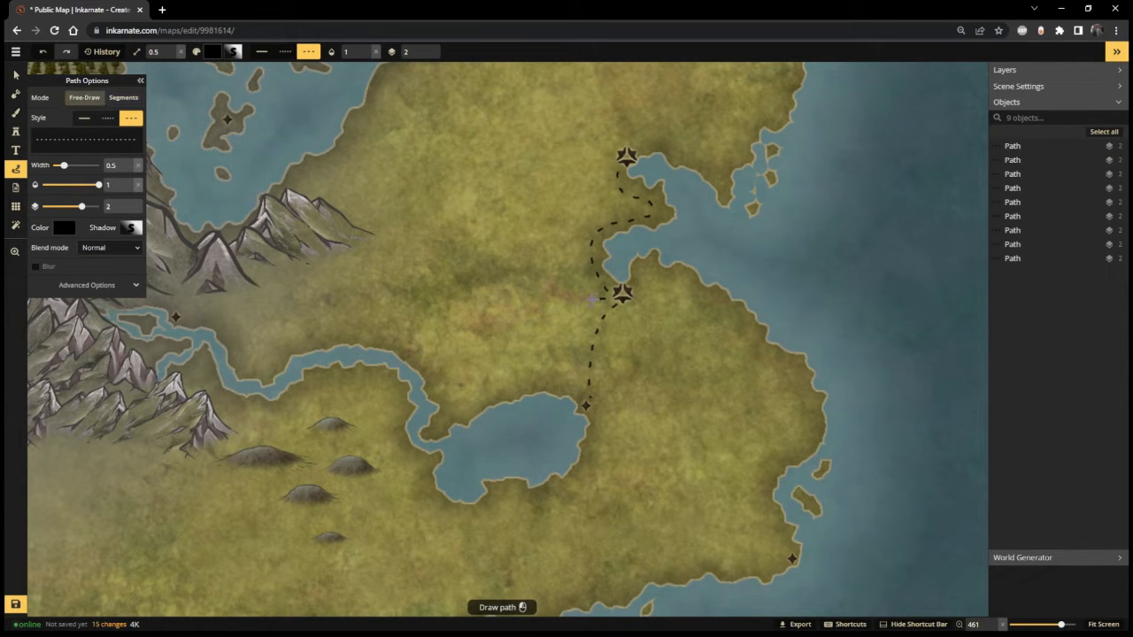
Step: Draw dashed paths from the bay's southern city west along the river to the mountain-edge town and southeast along the coast to the cape town
mouse_move(569, 303)
mouse_down()
mouse_move(461, 334)
mouse_move(305, 337)
mouse_move(252, 372)
mouse_move(189, 317)
mouse_up()
scroll(726, 296, down, 3)
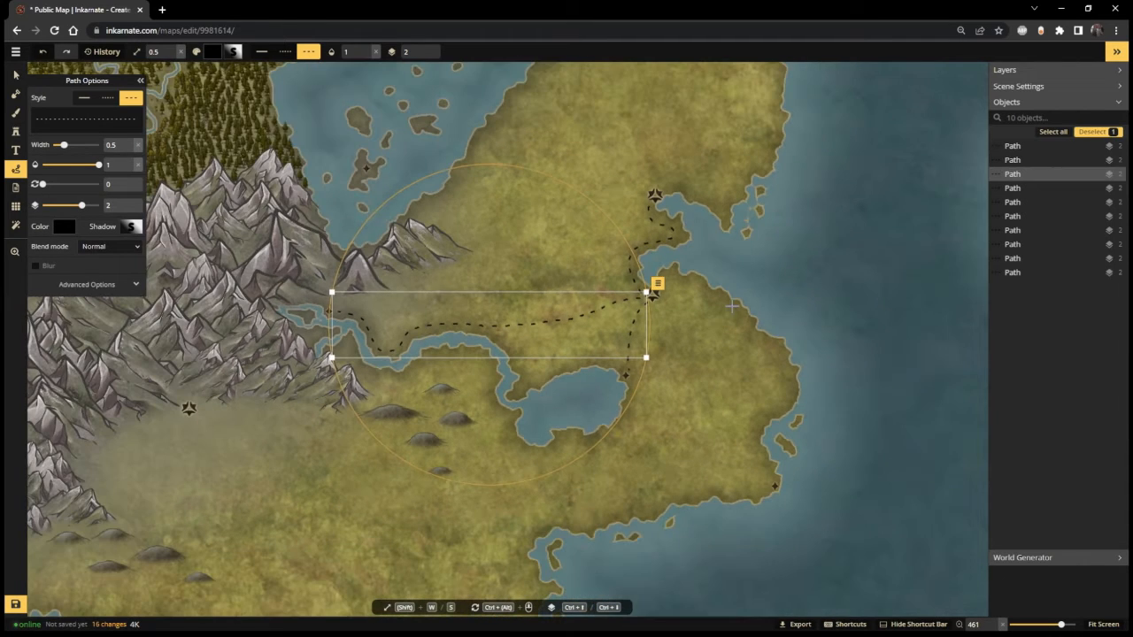
click(662, 295)
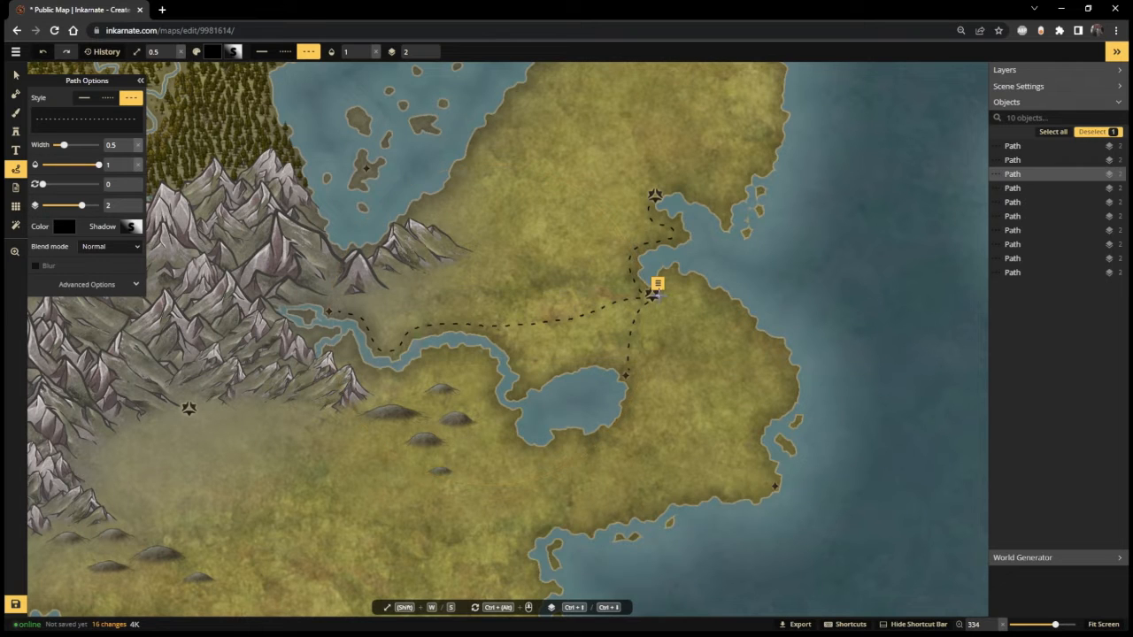
click(666, 295)
key(ctrl+z)
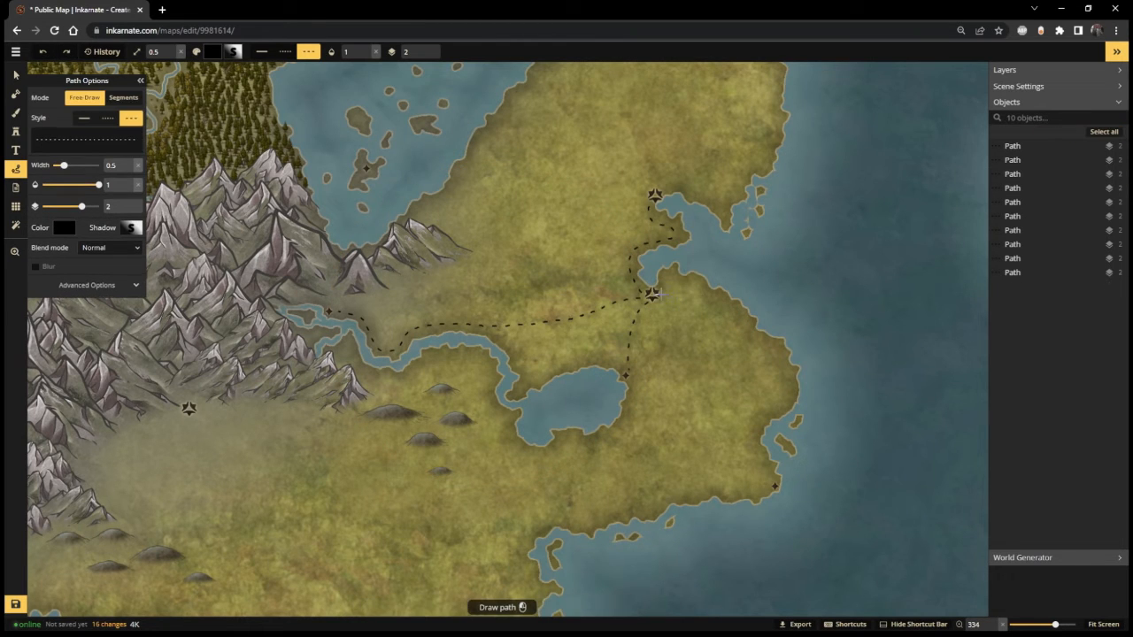
mouse_move(664, 294)
mouse_down()
mouse_move(708, 297)
mouse_move(779, 367)
mouse_move(784, 387)
mouse_move(751, 443)
mouse_move(771, 484)
mouse_up()
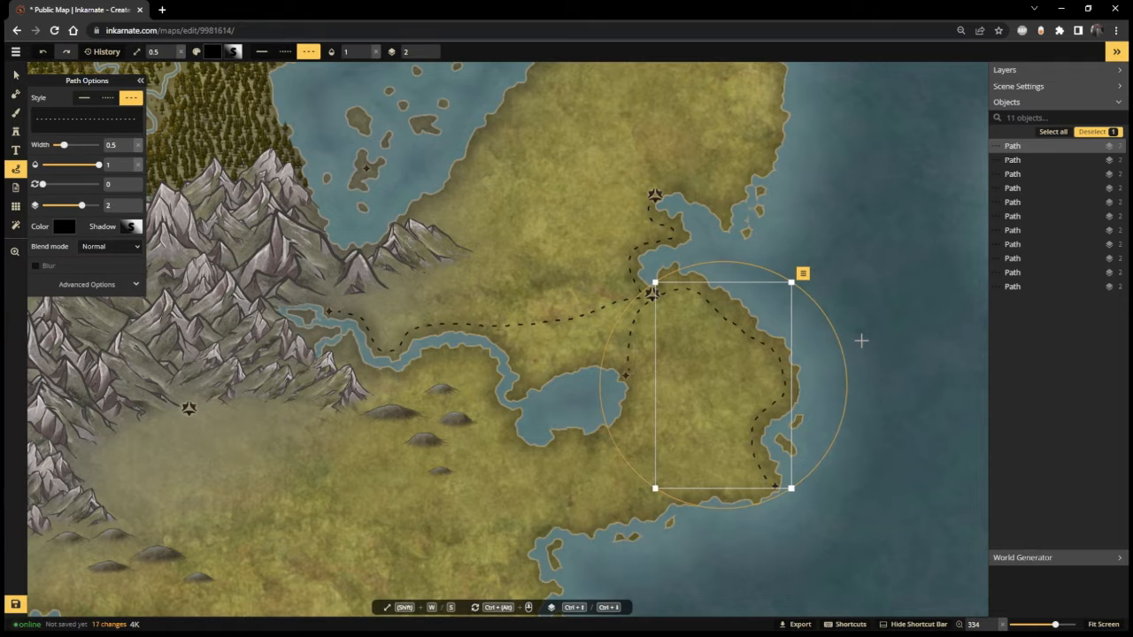
Step: Draw a dashed path from the city at the mountains' southern foot southeast across the plain to the south coast town
scroll(860, 339, down, 3)
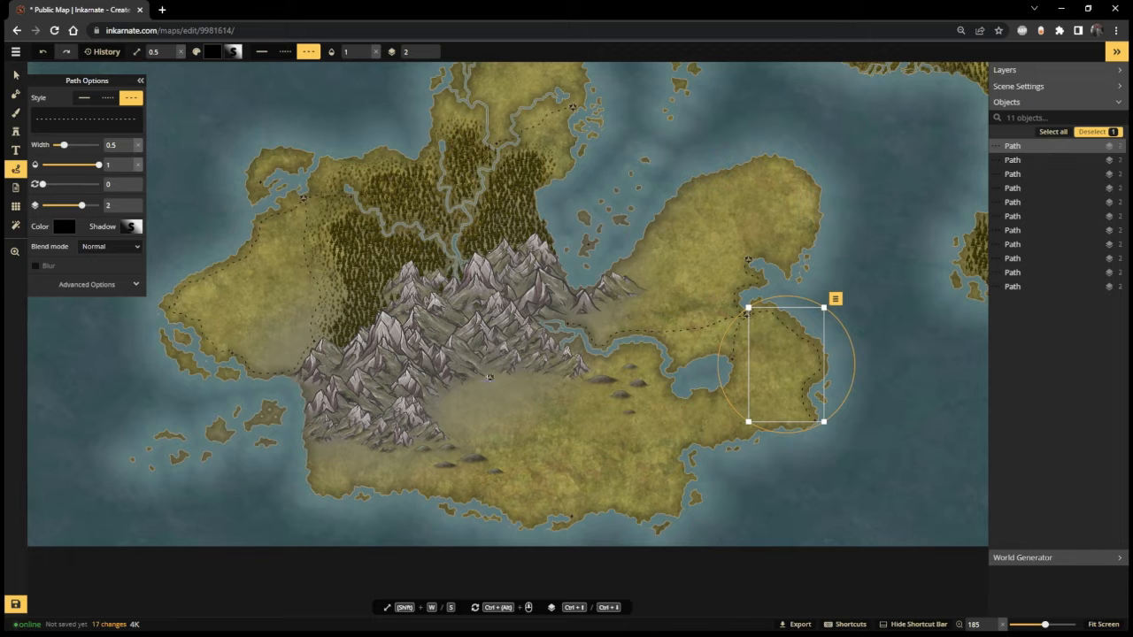
scroll(571, 516, up, 5)
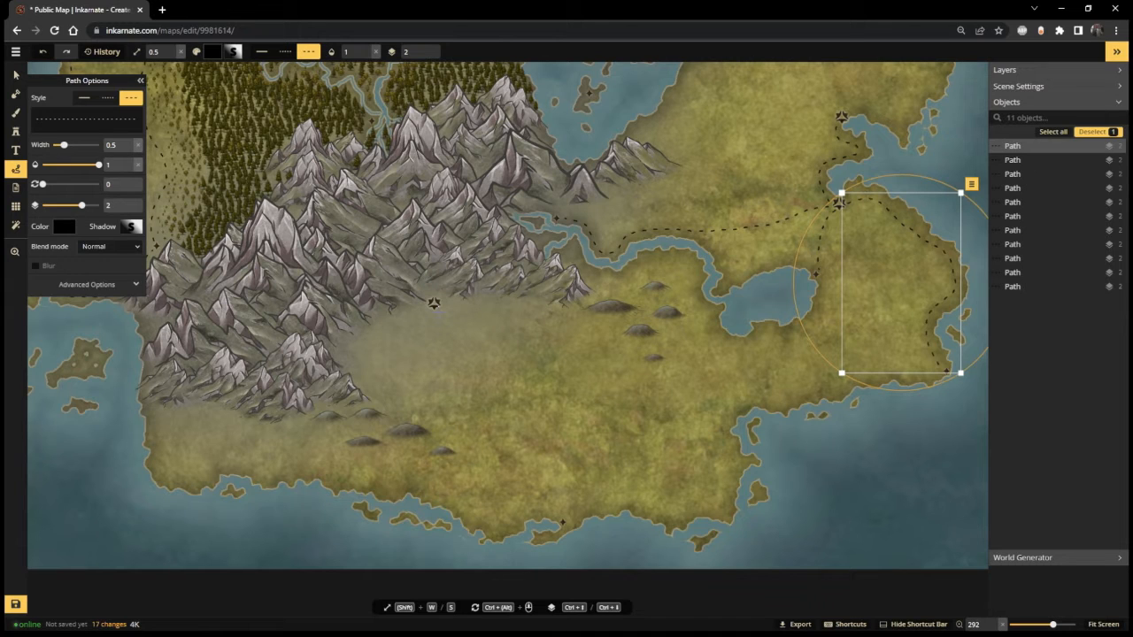
key(Escape)
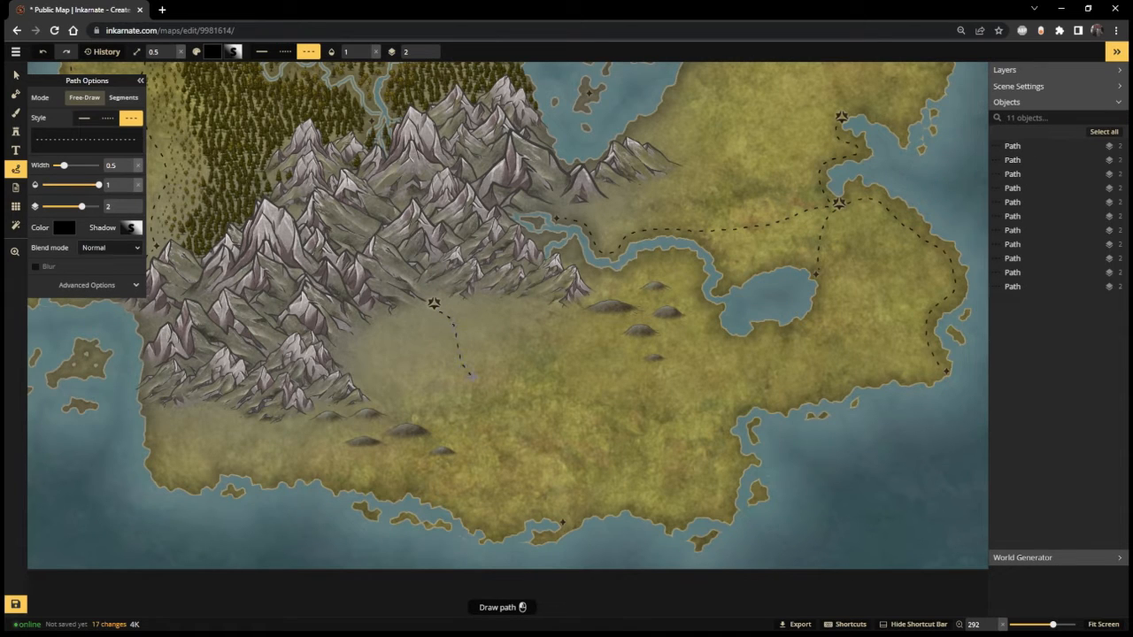
drag(493, 390, 504, 404)
mouse_move(535, 463)
mouse_down()
mouse_move(559, 484)
mouse_move(563, 522)
mouse_up()
Step: Draw a dashed path through the forest from the town at the western river's source southeast to the town at the mountains' northern foot
scroll(687, 427, down, 5)
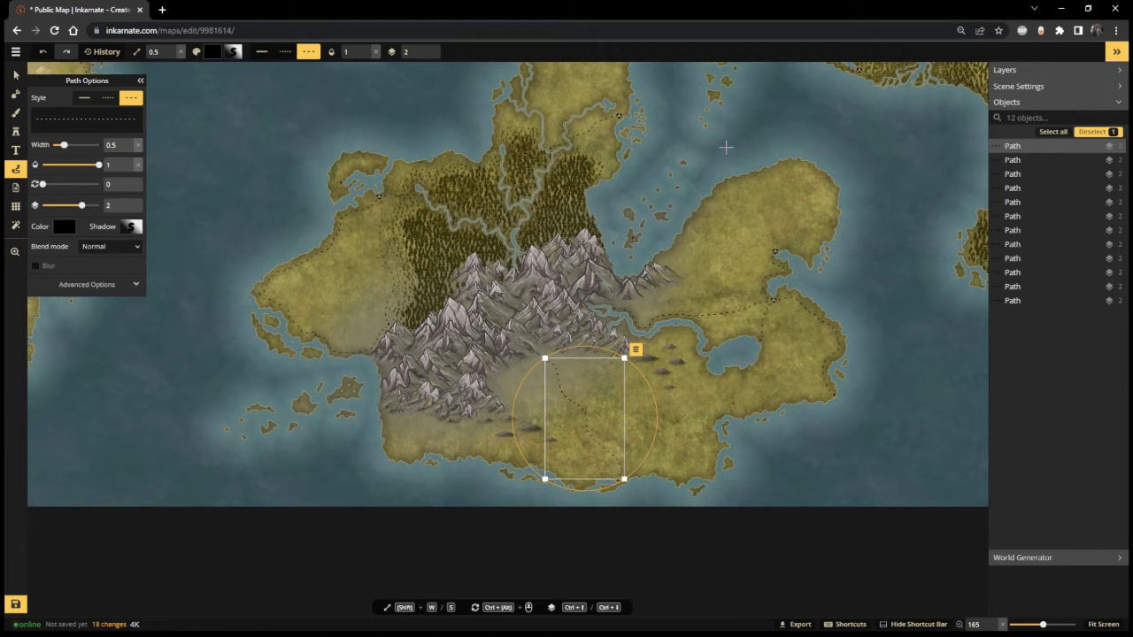
scroll(692, 136, up, 1)
drag(684, 158, 611, 356)
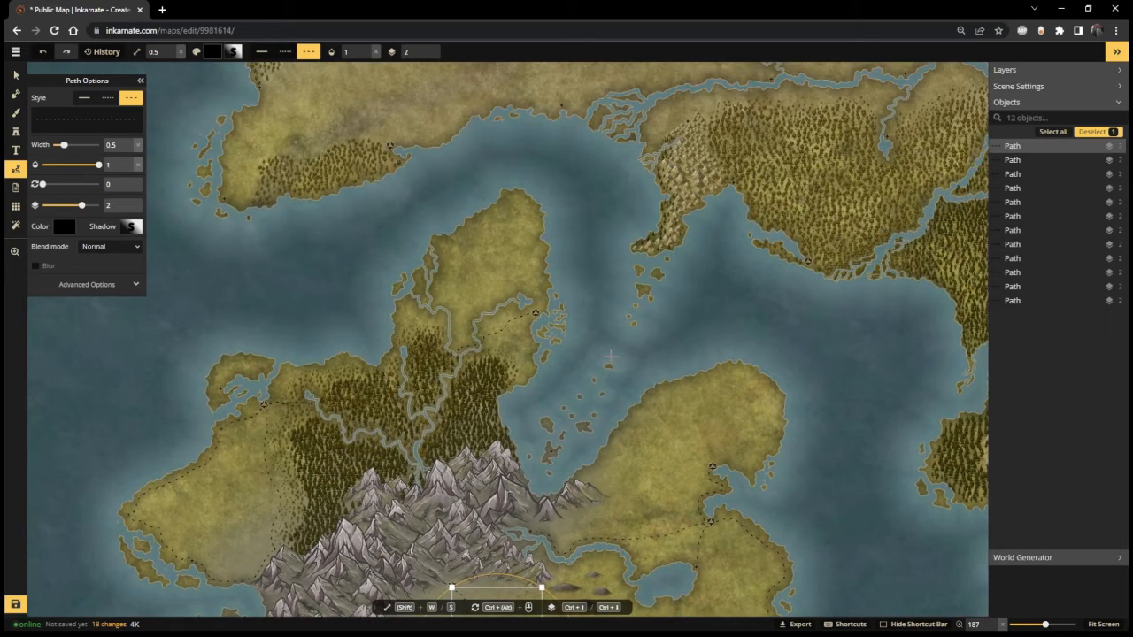
scroll(438, 418, up, 4)
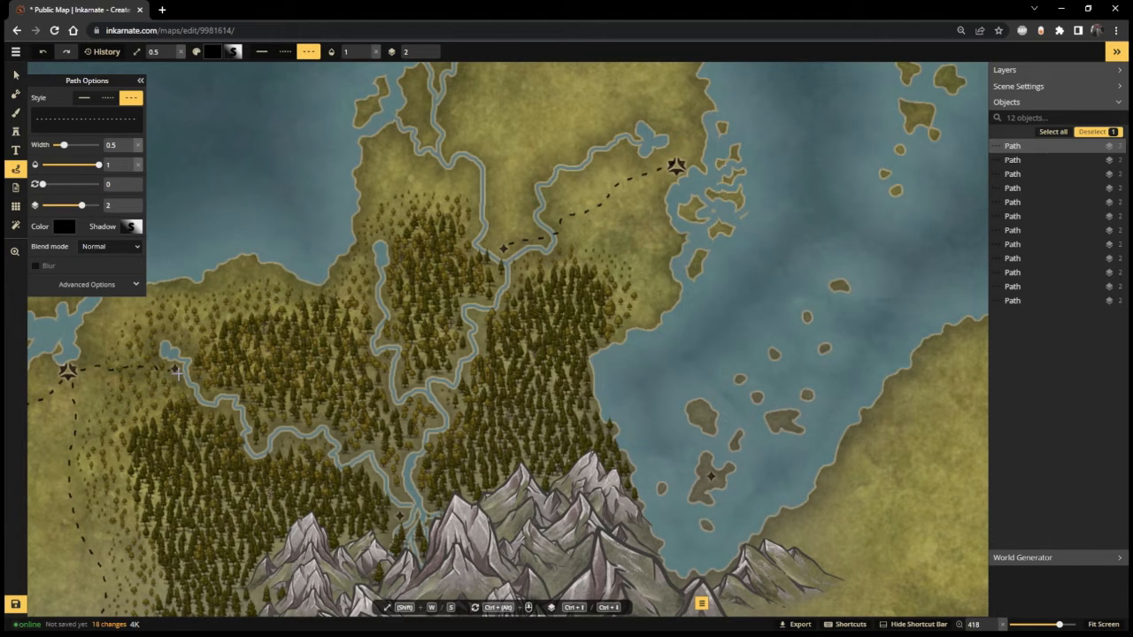
mouse_move(177, 373)
mouse_down()
mouse_move(200, 411)
mouse_move(232, 415)
mouse_move(248, 463)
mouse_move(320, 445)
mouse_move(333, 471)
mouse_move(370, 475)
mouse_move(394, 512)
mouse_up()
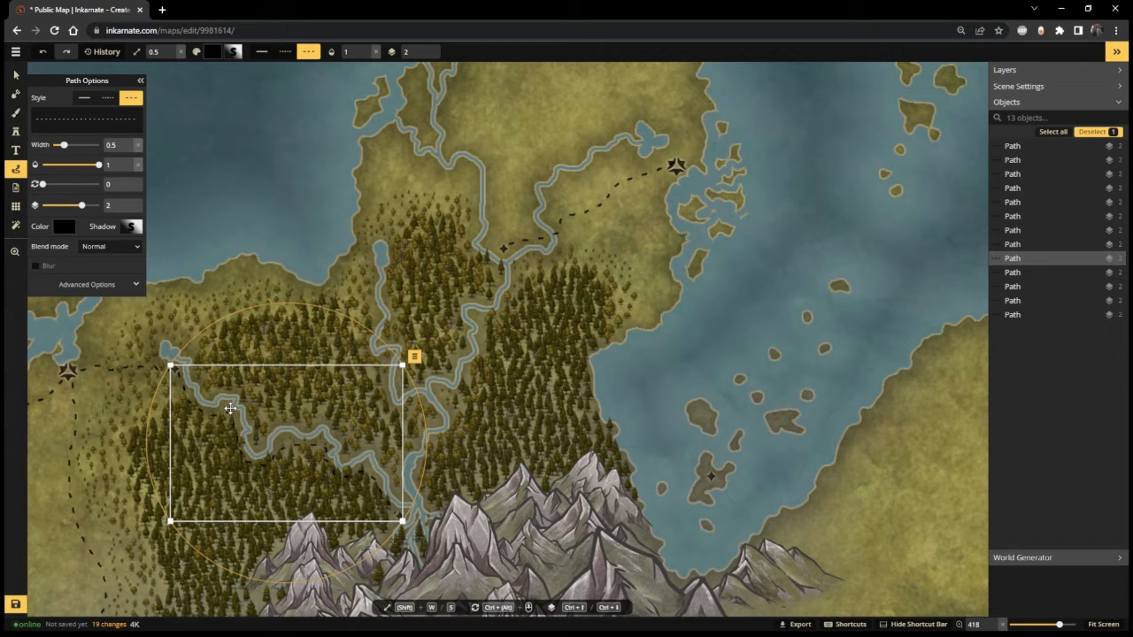
Step: Review the whole map and examine the town markers around the forest and rivers of the northern continent
scroll(773, 229, down, 6)
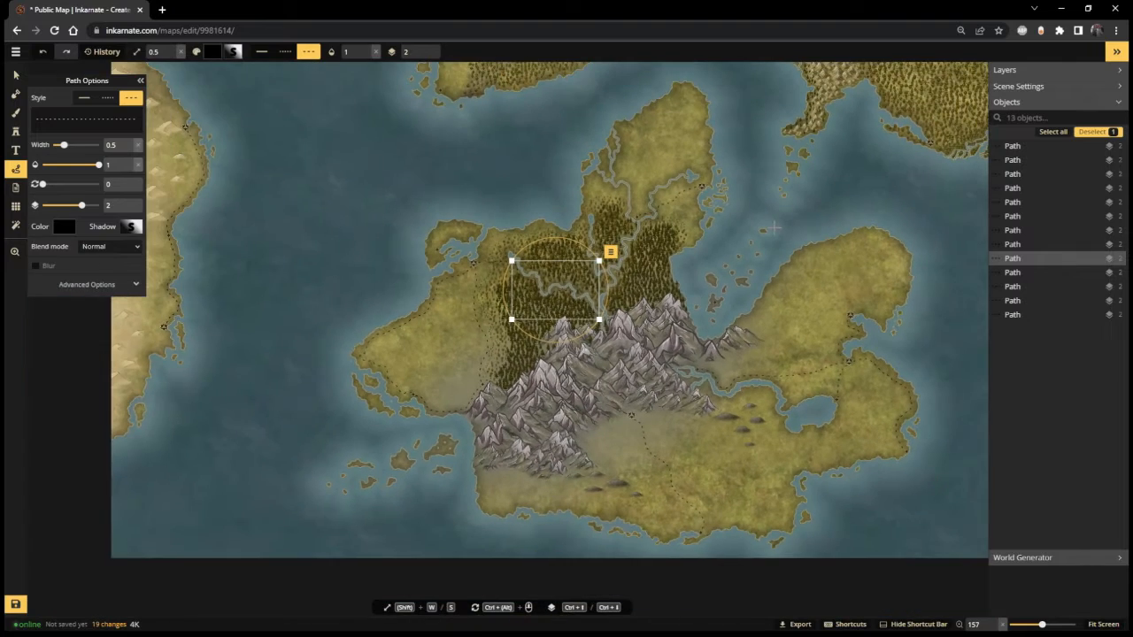
scroll(856, 196, down, 2)
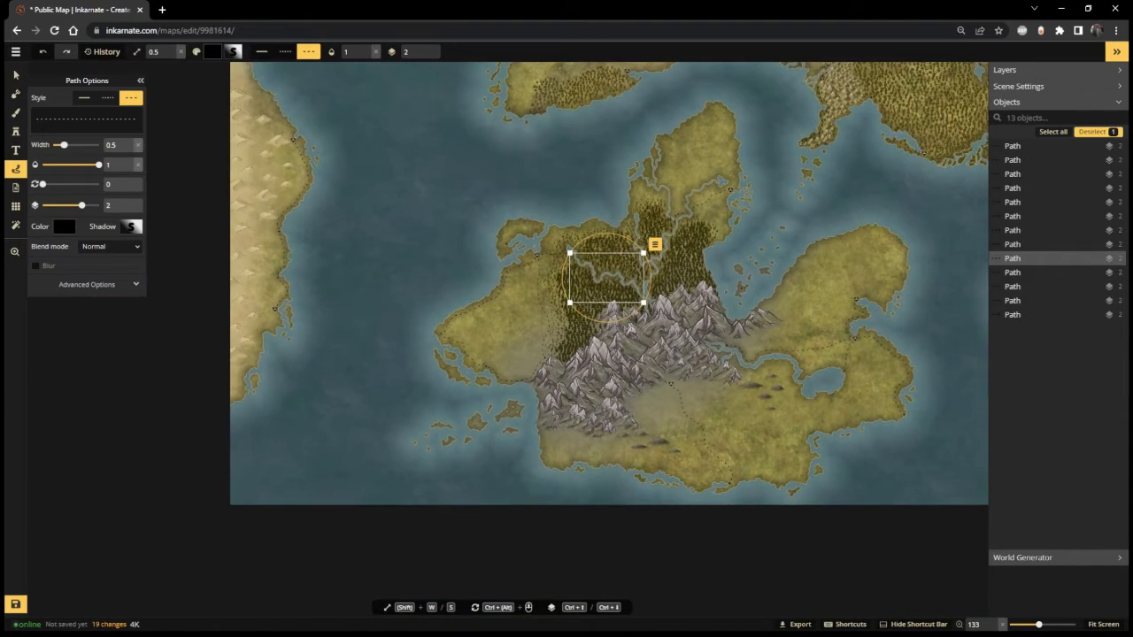
click(1103, 624)
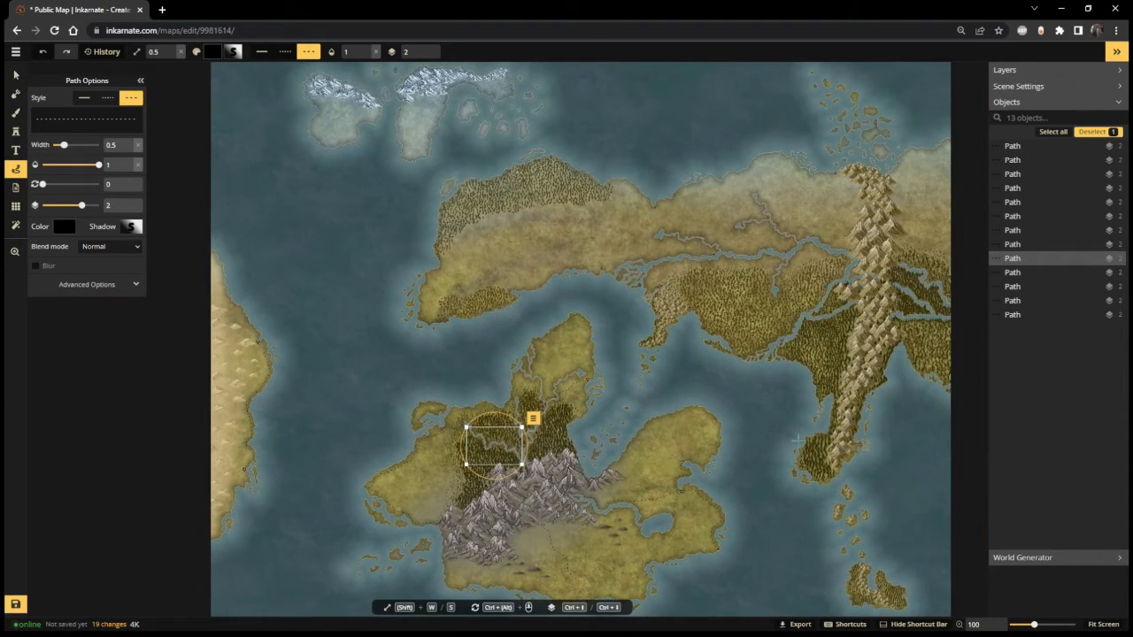
scroll(856, 397, up, 1)
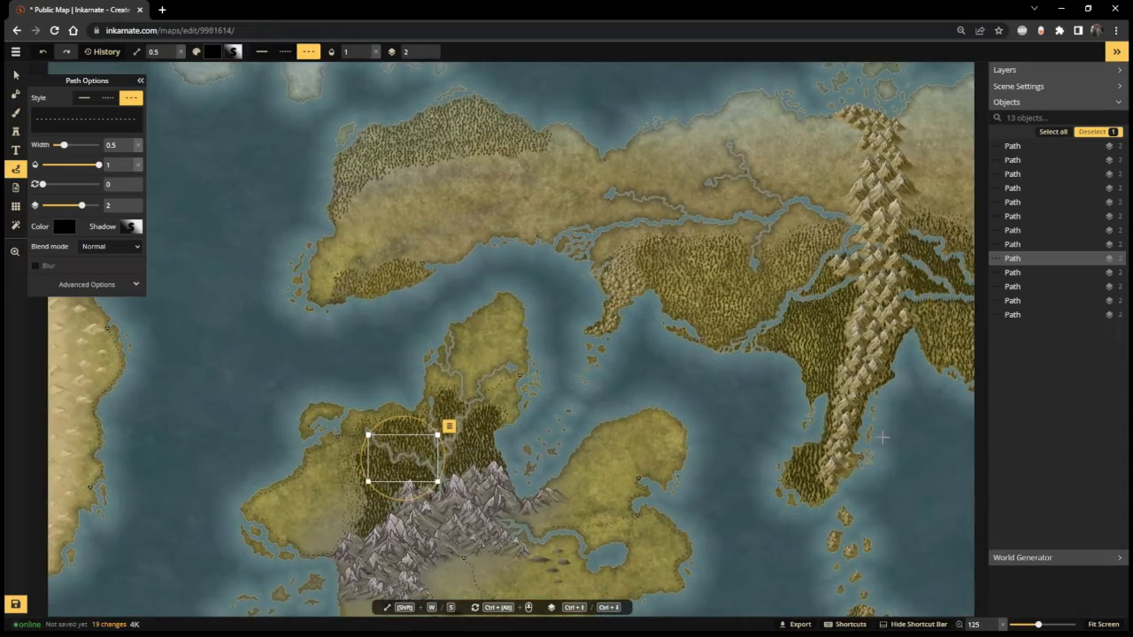
scroll(857, 453, up, 2)
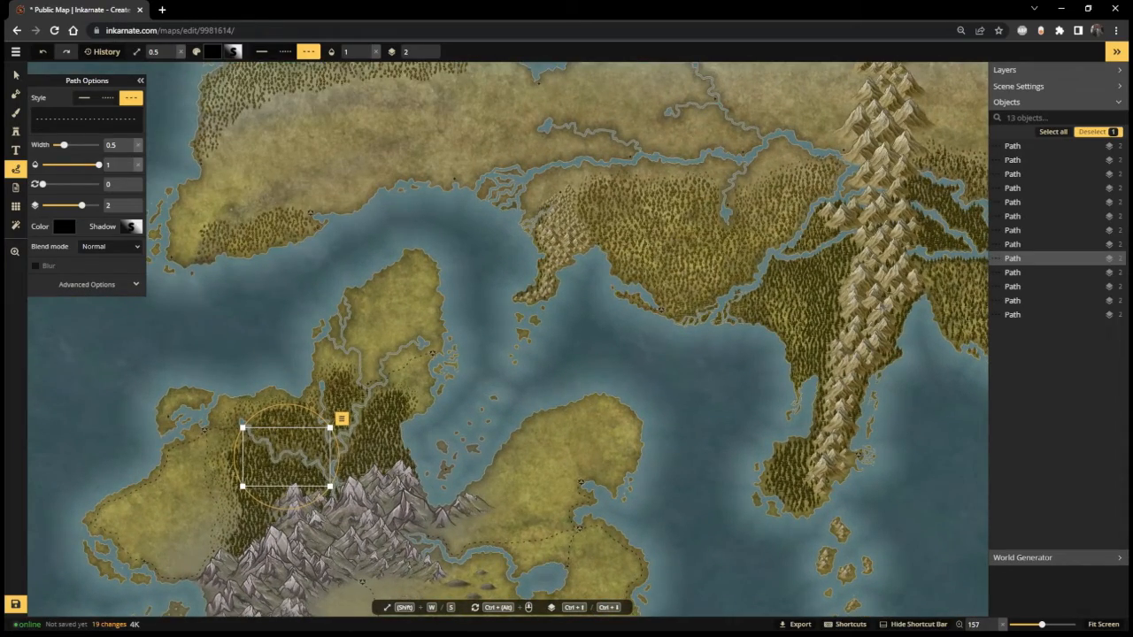
scroll(777, 237, up, 4)
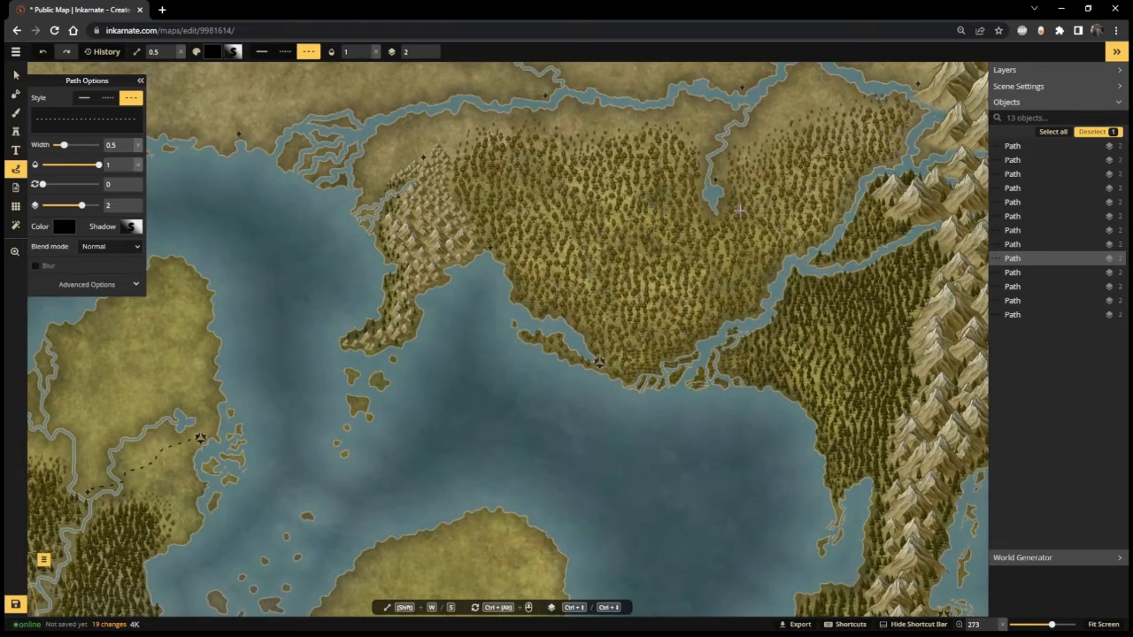
scroll(735, 187, up, 2)
drag(735, 185, 763, 272)
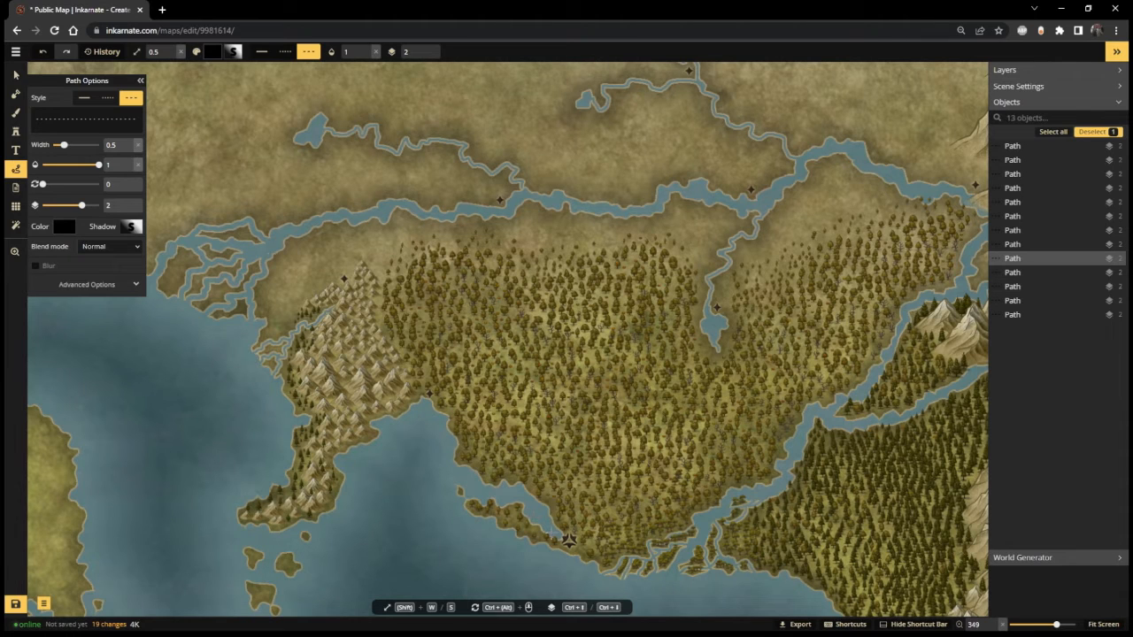
Step: Draw a dashed path from the forest's southern coastal city northwest along the coast to the town at the head of the bay
key(Escape)
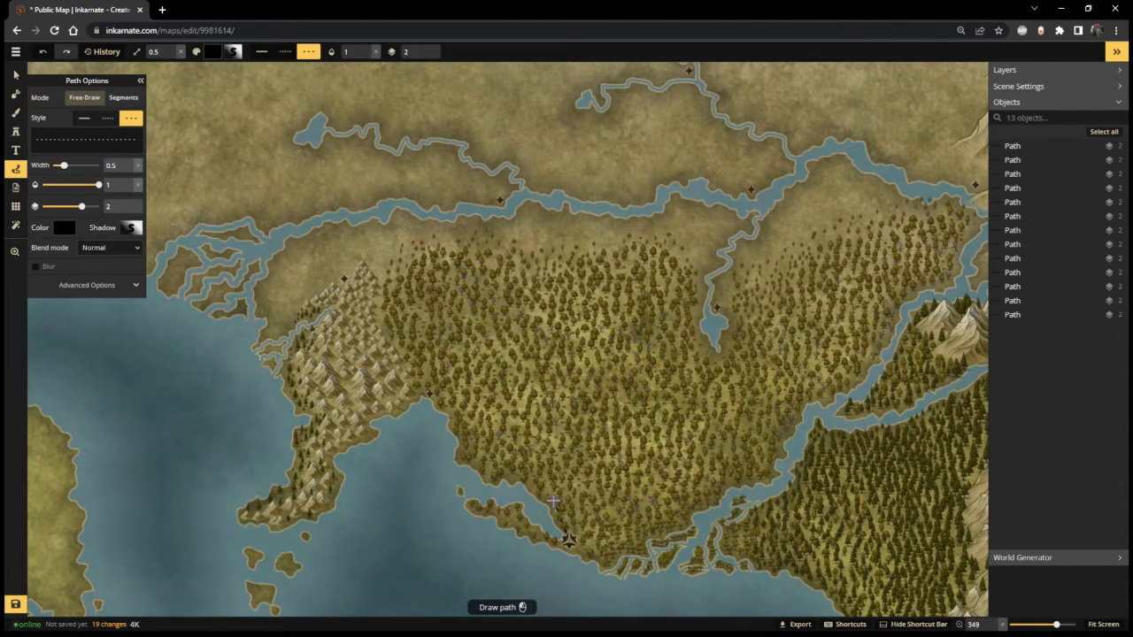
drag(532, 487, 500, 475)
key(Escape)
mouse_move(523, 479)
mouse_down()
mouse_move(466, 459)
mouse_move(453, 409)
mouse_move(428, 391)
mouse_up()
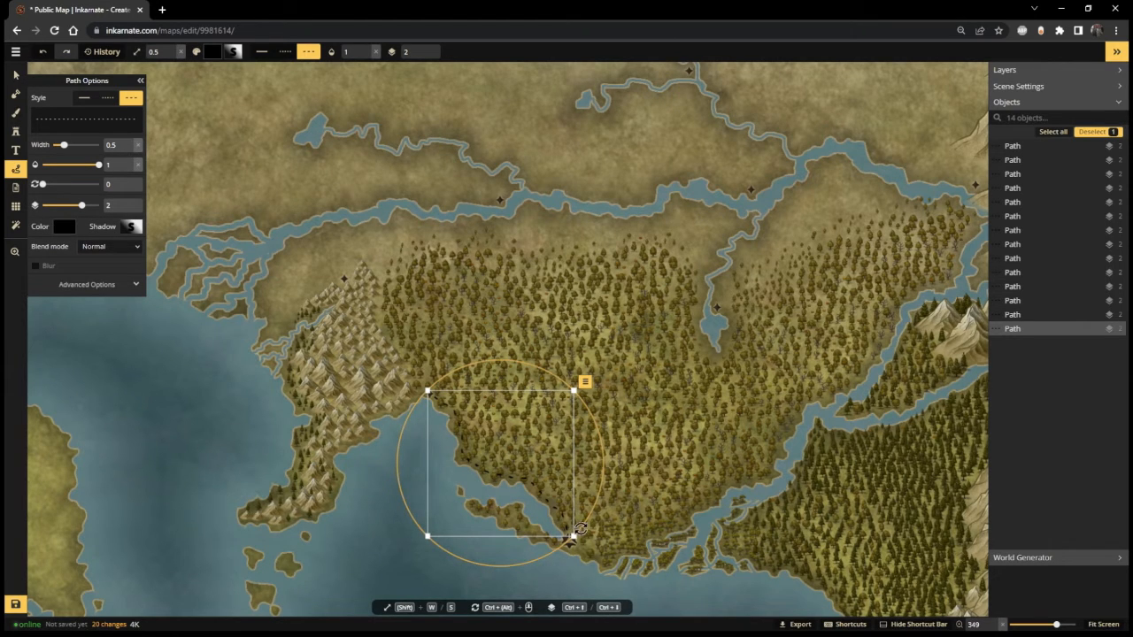
click(636, 518)
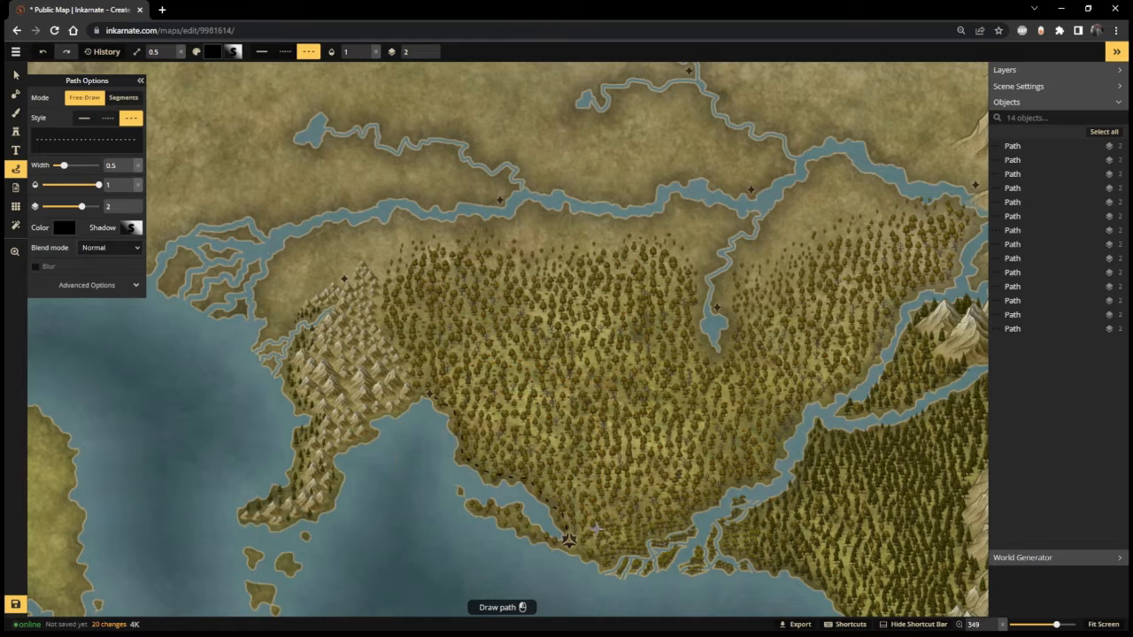
Step: Draw a dashed path from the forest's southern coastal city northeast through the forest and around the lake to the lakeside town
mouse_move(572, 535)
mouse_down()
mouse_move(626, 497)
mouse_move(636, 473)
mouse_up()
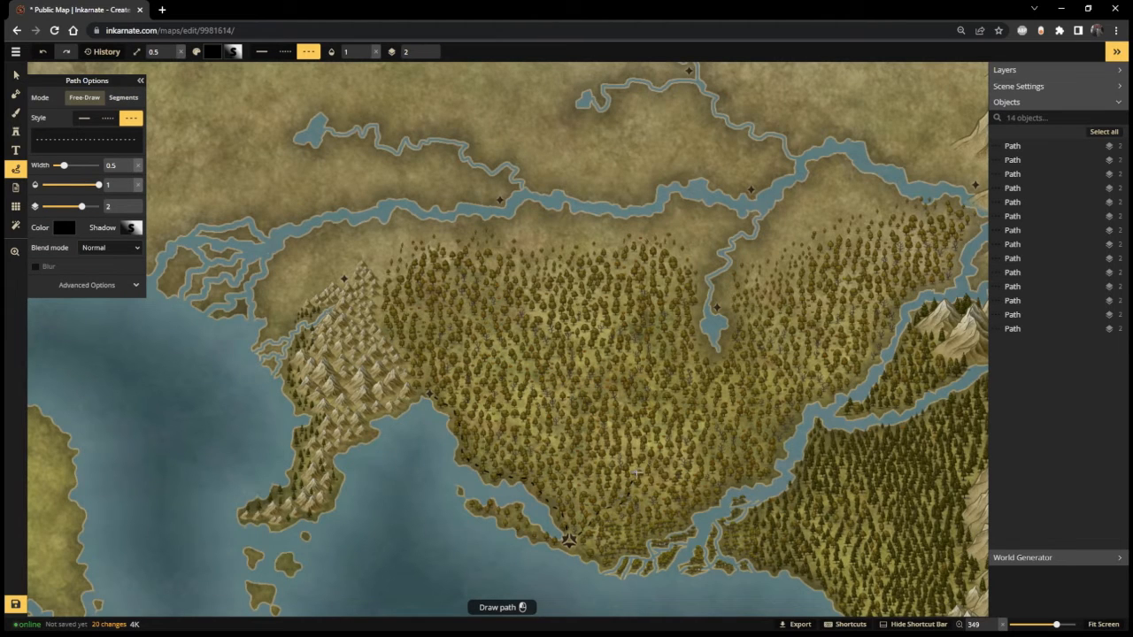
mouse_move(657, 427)
mouse_down()
mouse_move(688, 377)
mouse_move(729, 347)
mouse_move(733, 321)
mouse_move(719, 306)
mouse_up()
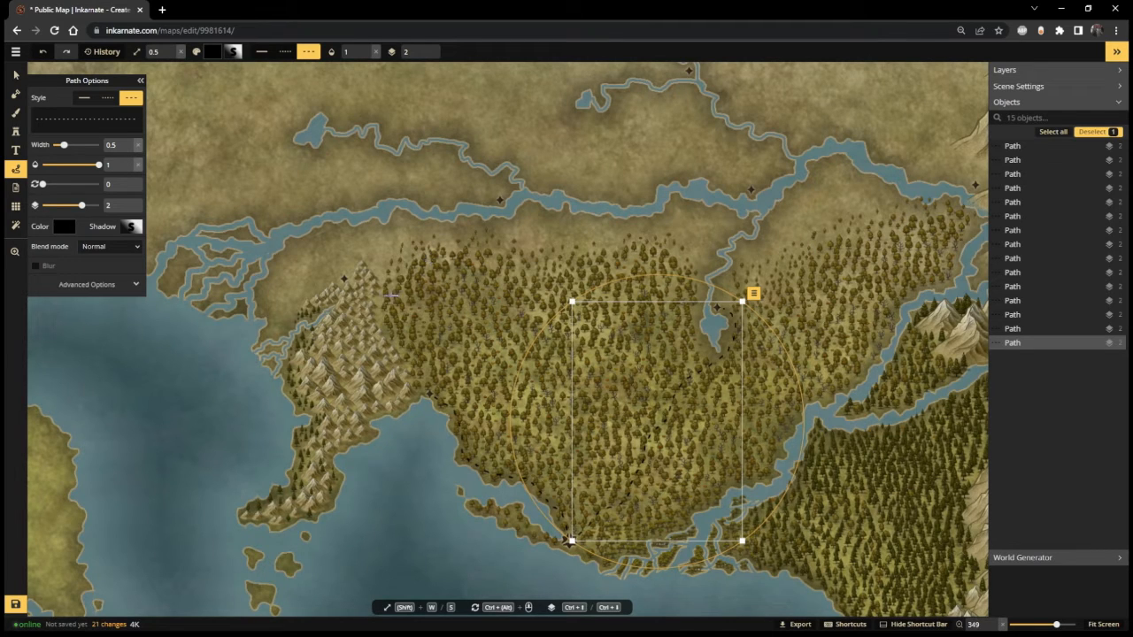
key(Escape)
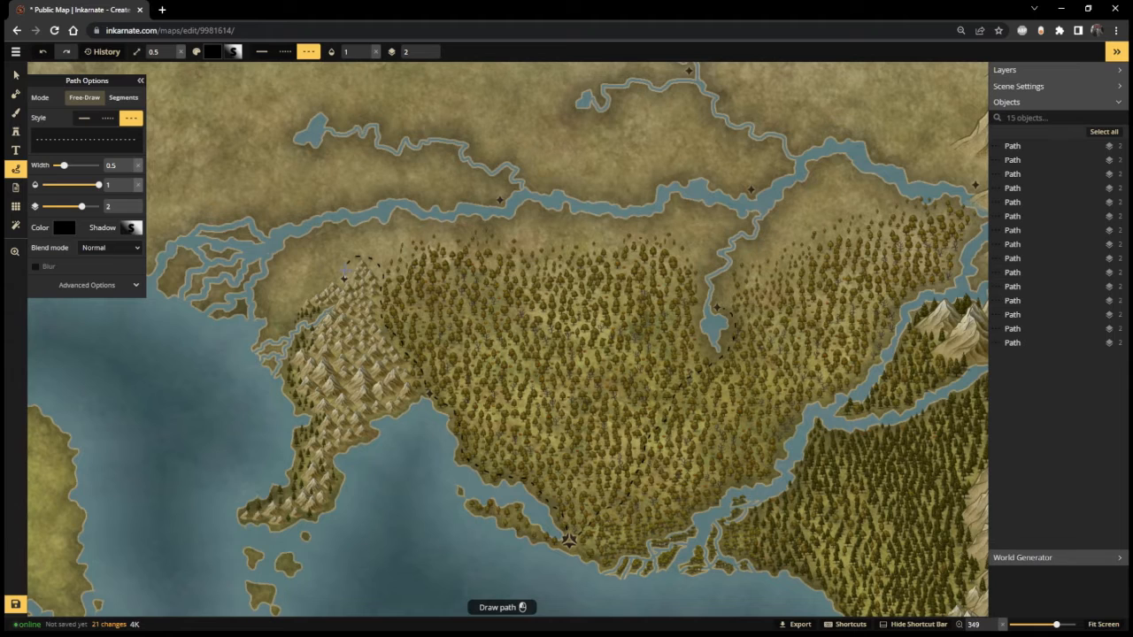
Step: Draw a dashed path from the town at the mountains' northern tip around the peaks and down the forest edge to the bay-head town
drag(345, 275, 345, 278)
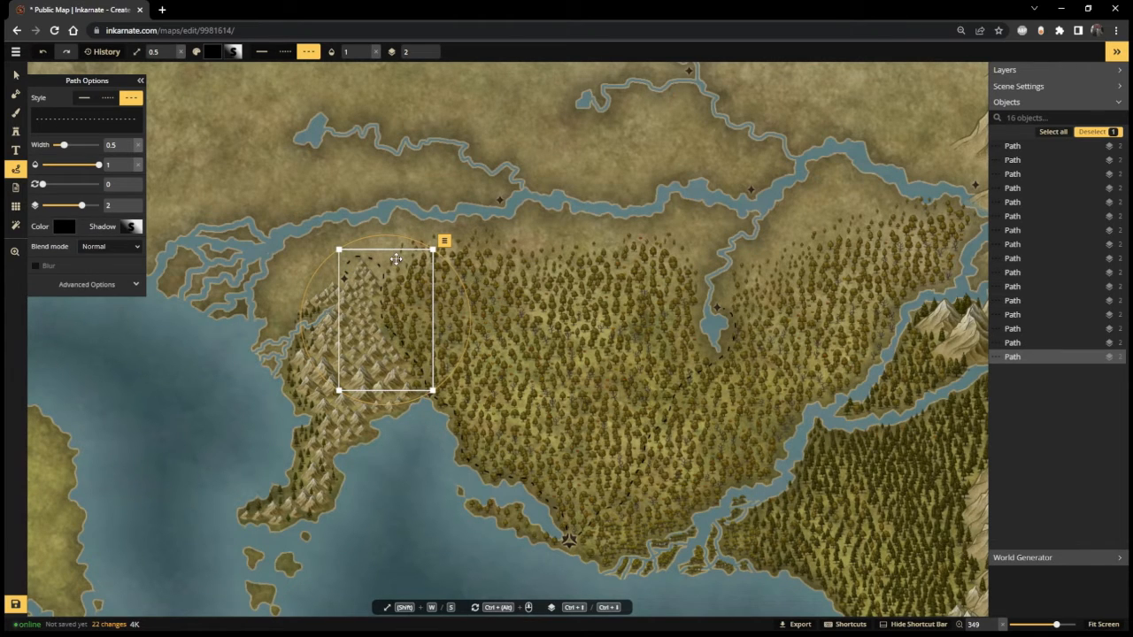
key(ctrl+z)
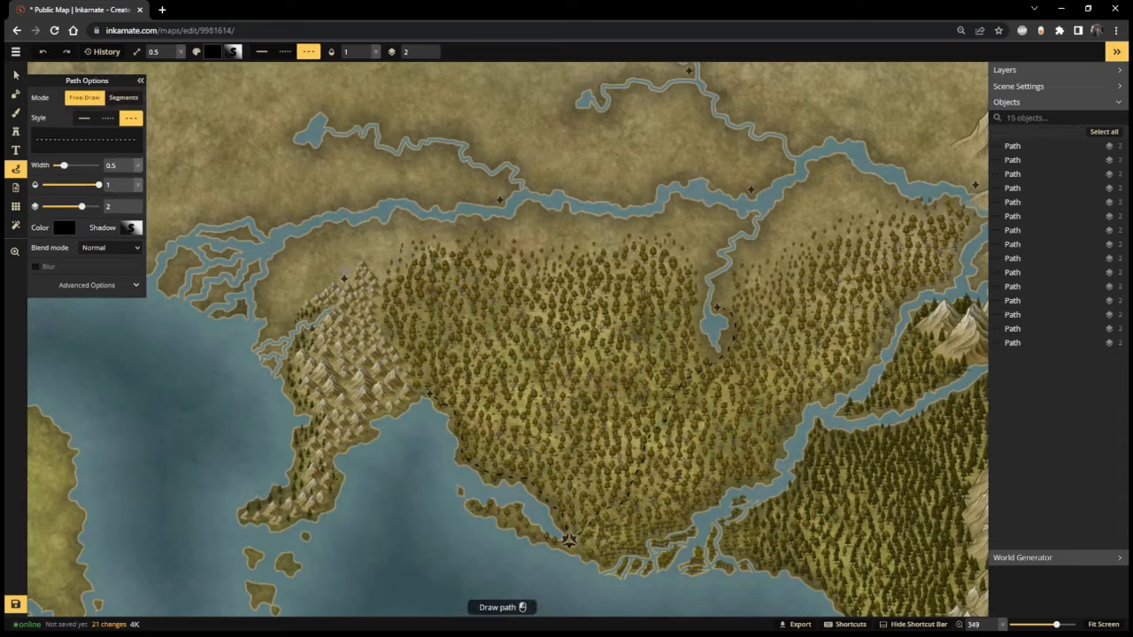
drag(346, 272, 349, 259)
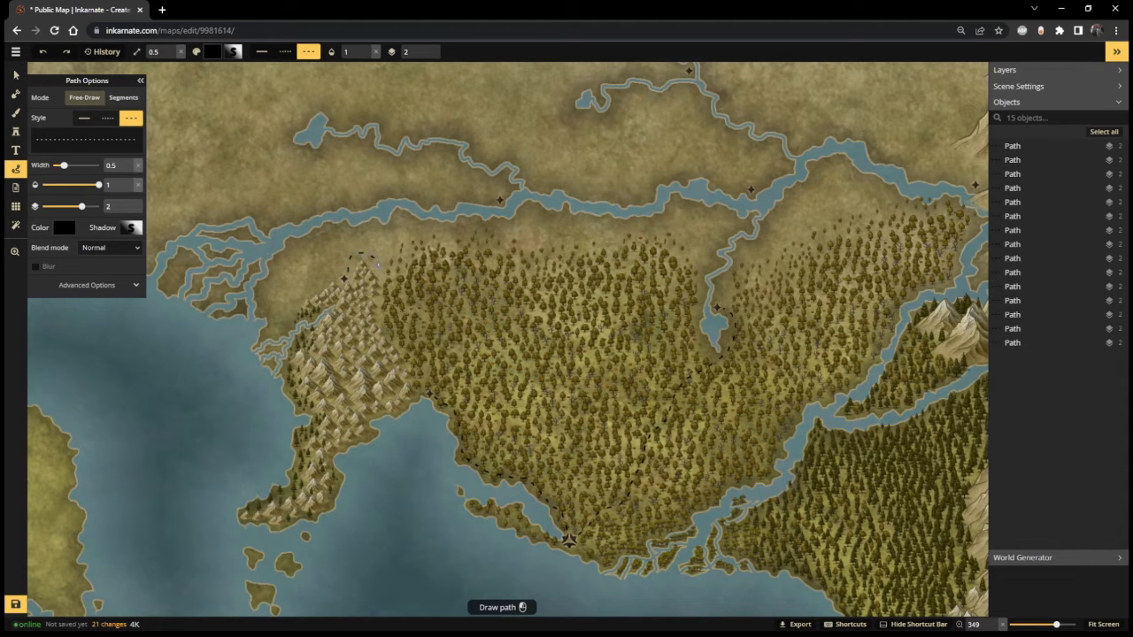
drag(384, 322, 429, 393)
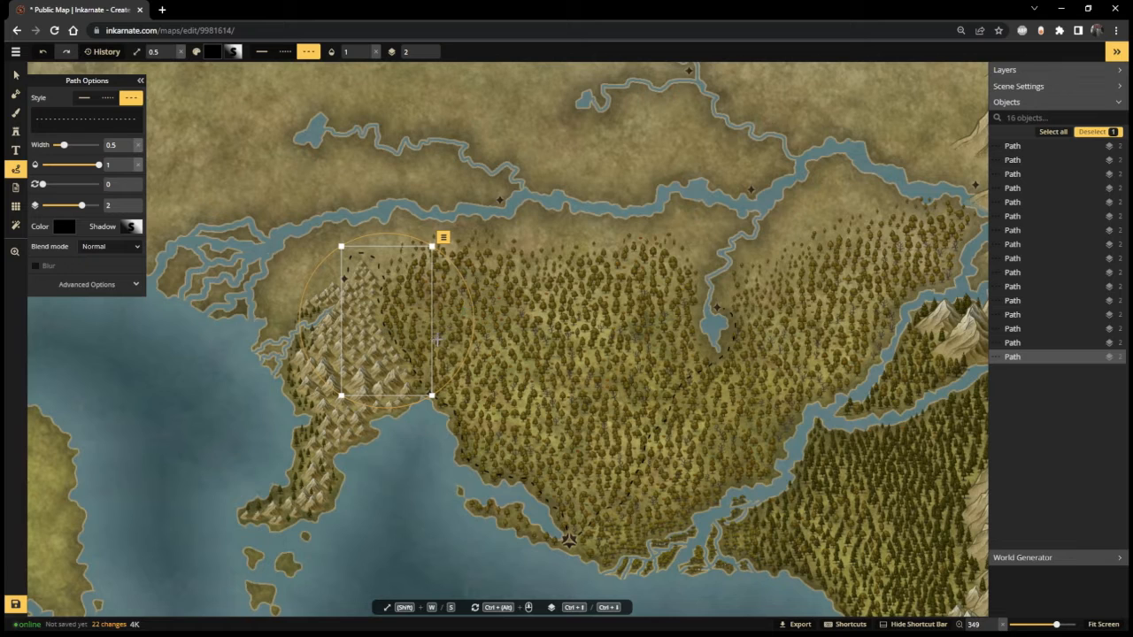
Step: Nudge the bay-head town marker to line up with the ends of the dashed paths
click(15, 74)
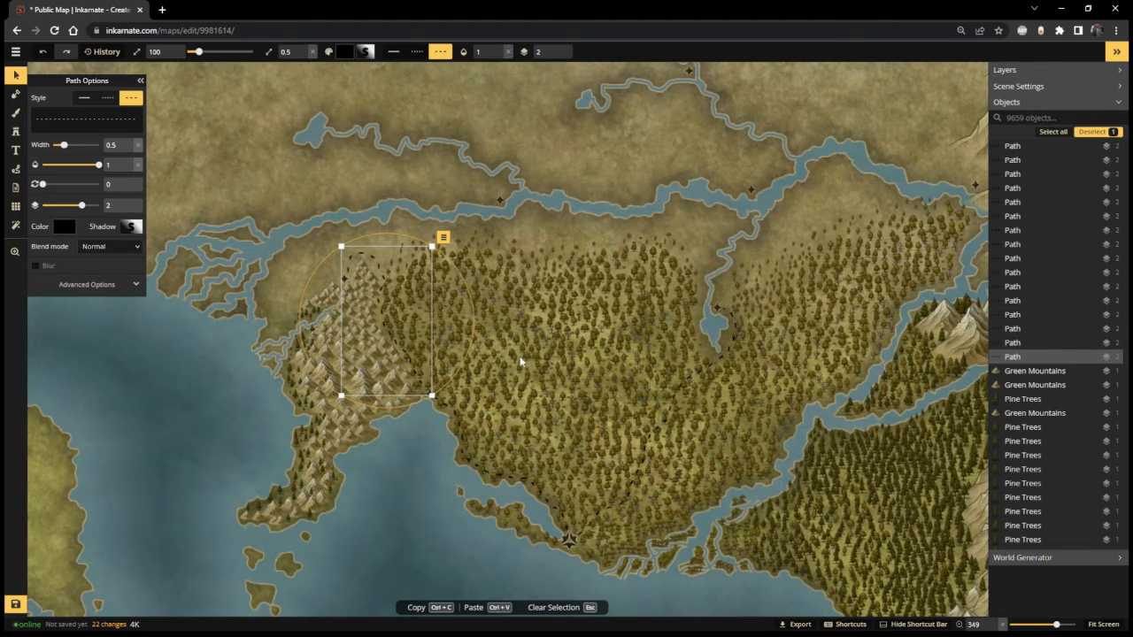
click(442, 392)
click(430, 389)
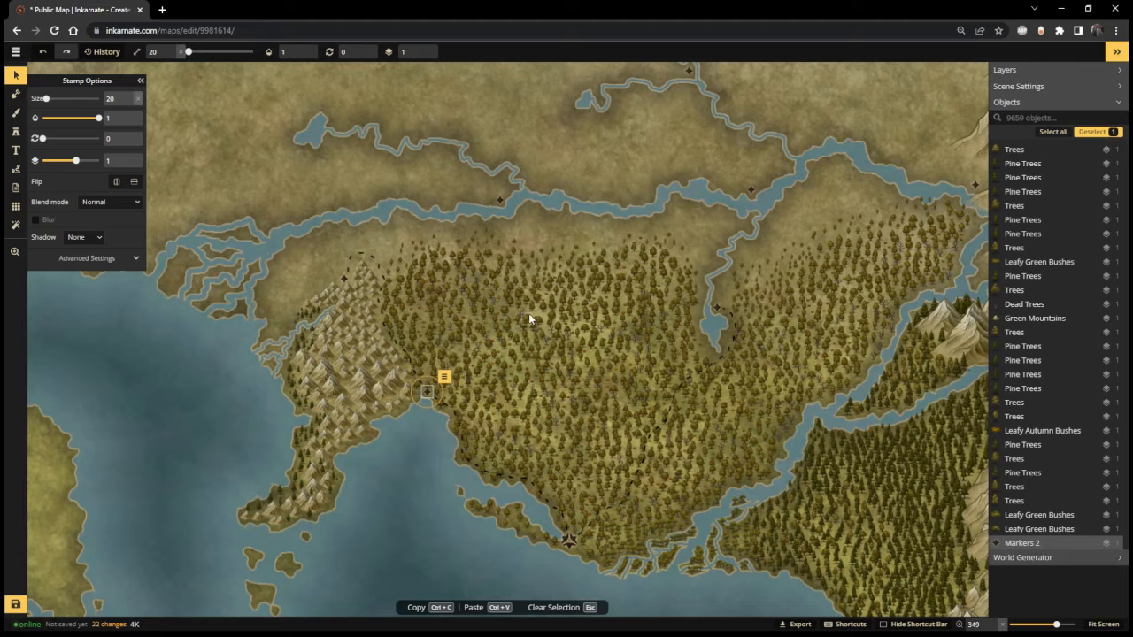
Step: Draw dashed paths linking the eastern river town, the northern fork town, the river-confluence town and the mouth of the western tributary
click(16, 169)
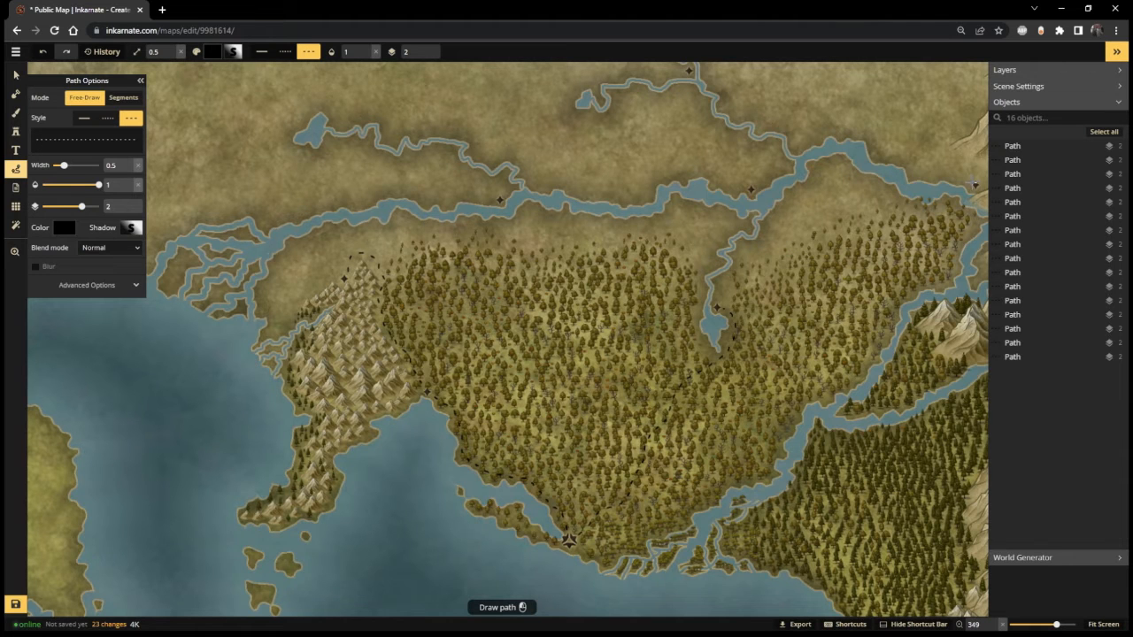
scroll(892, 106, up, 2)
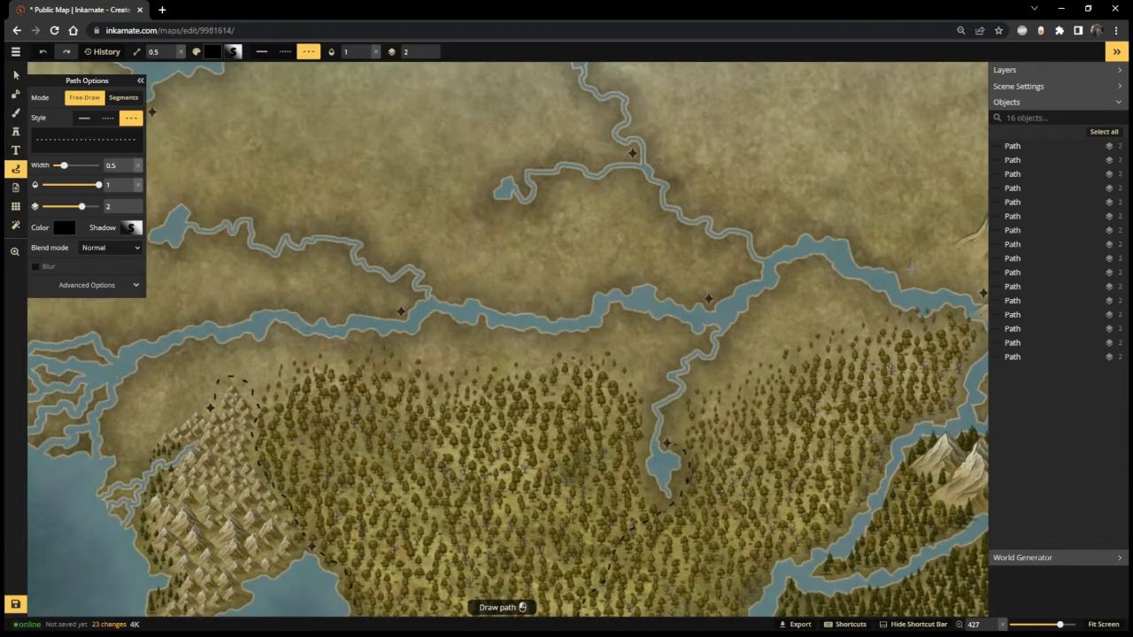
mouse_move(981, 291)
mouse_down()
mouse_move(914, 274)
mouse_move(838, 227)
mouse_move(766, 232)
mouse_move(679, 196)
mouse_move(640, 149)
mouse_up()
click(607, 226)
mouse_move(630, 172)
mouse_down()
mouse_move(634, 175)
mouse_move(655, 215)
mouse_move(702, 242)
mouse_move(706, 288)
mouse_move(616, 277)
mouse_move(565, 307)
mouse_move(427, 292)
mouse_up()
key(ctrl+z)
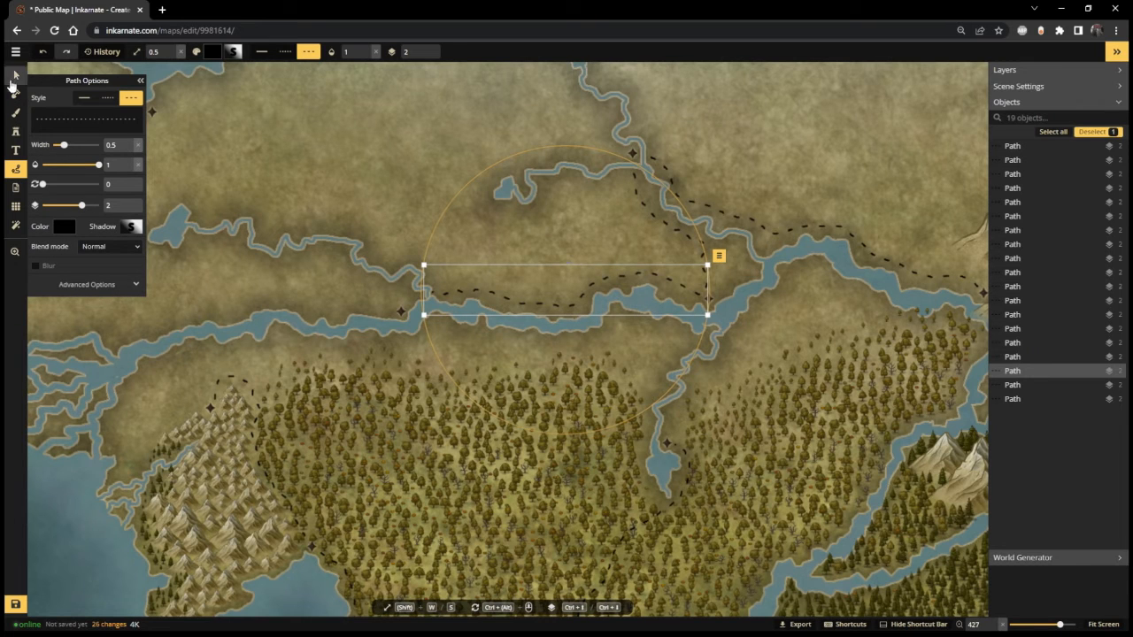
Step: Move the town marker on the main river to the western tributary's mouth, where the dashed path ends
click(15, 74)
click(400, 310)
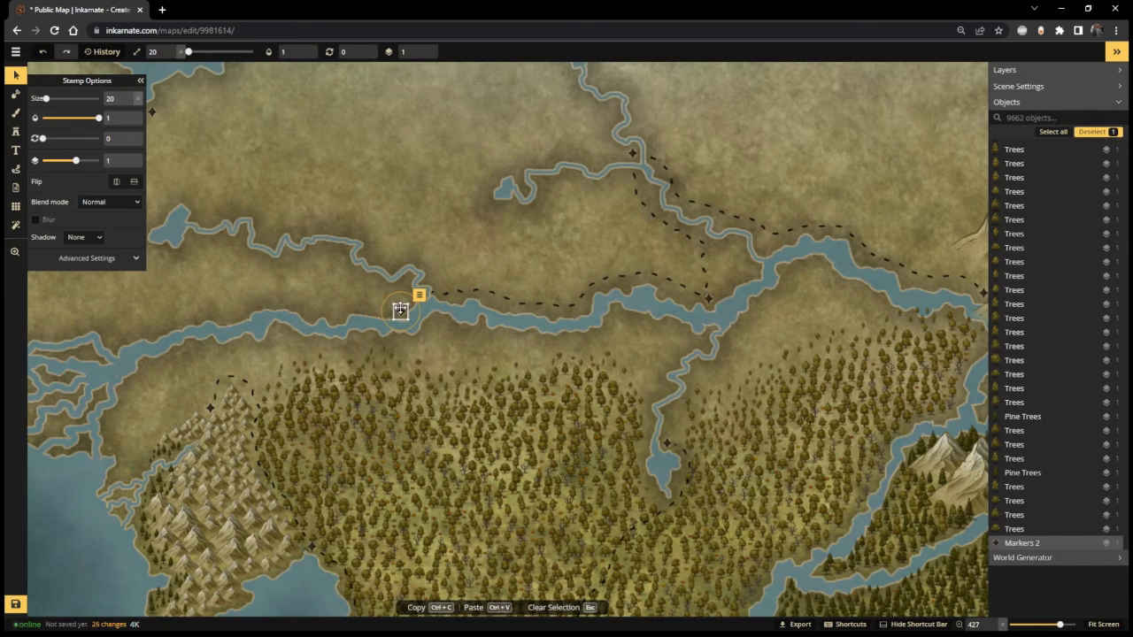
mouse_move(400, 310)
mouse_down()
mouse_move(403, 295)
mouse_move(420, 293)
mouse_up()
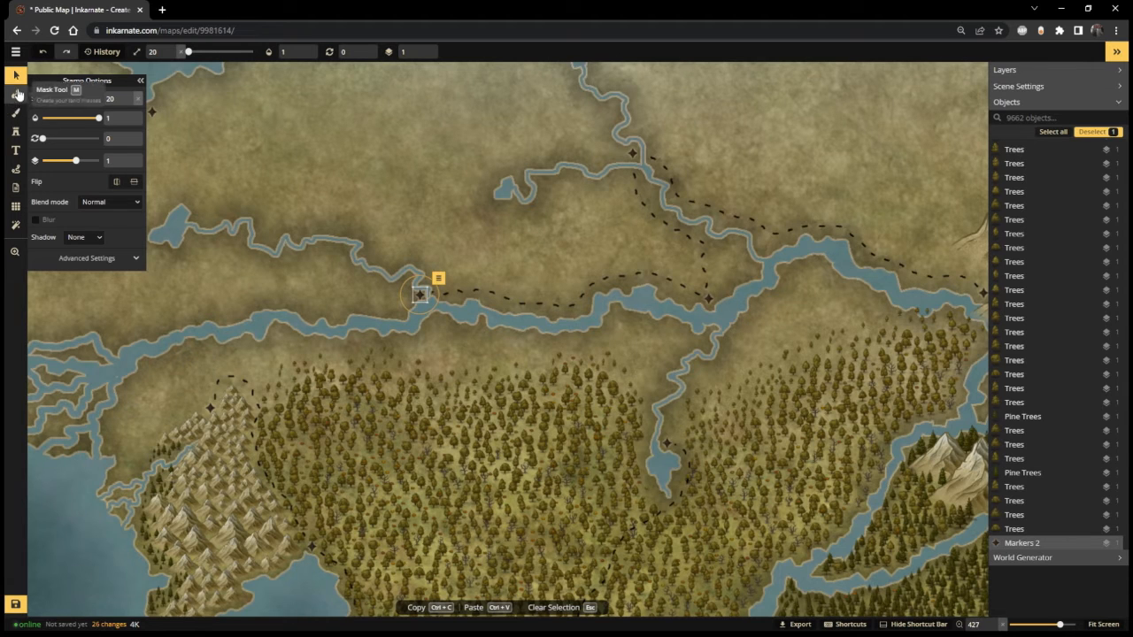
Step: Copy the town marker at the northern inlet and place the copy on the northwest shore of the western tributary's source lake
scroll(332, 279, down, 2)
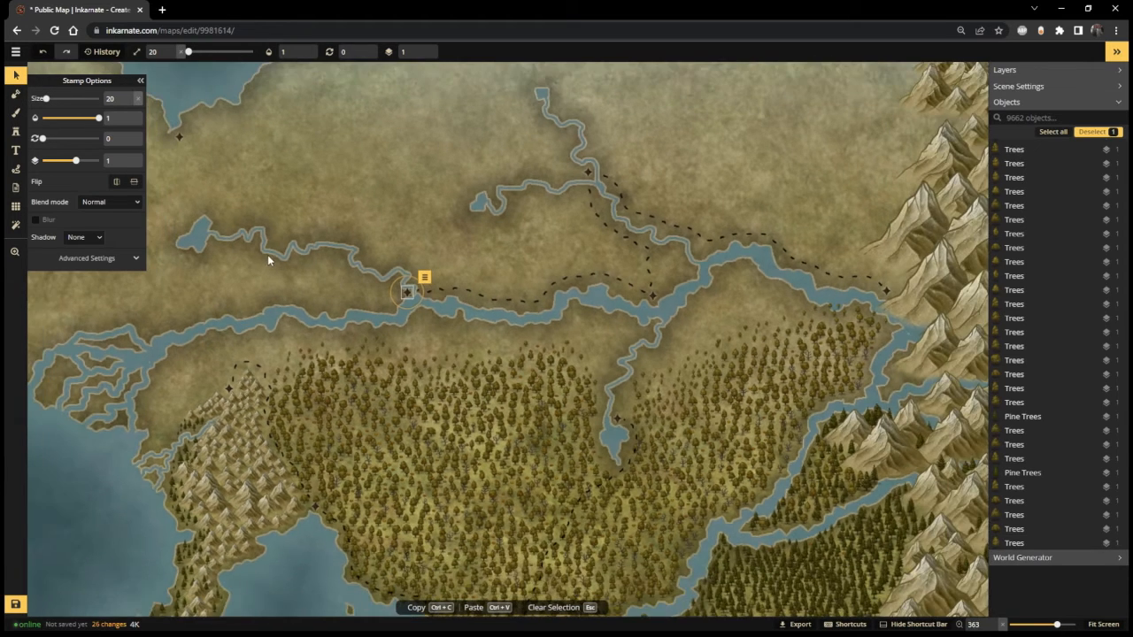
scroll(268, 255, up, 2)
drag(268, 255, 474, 275)
scroll(474, 275, down, 1)
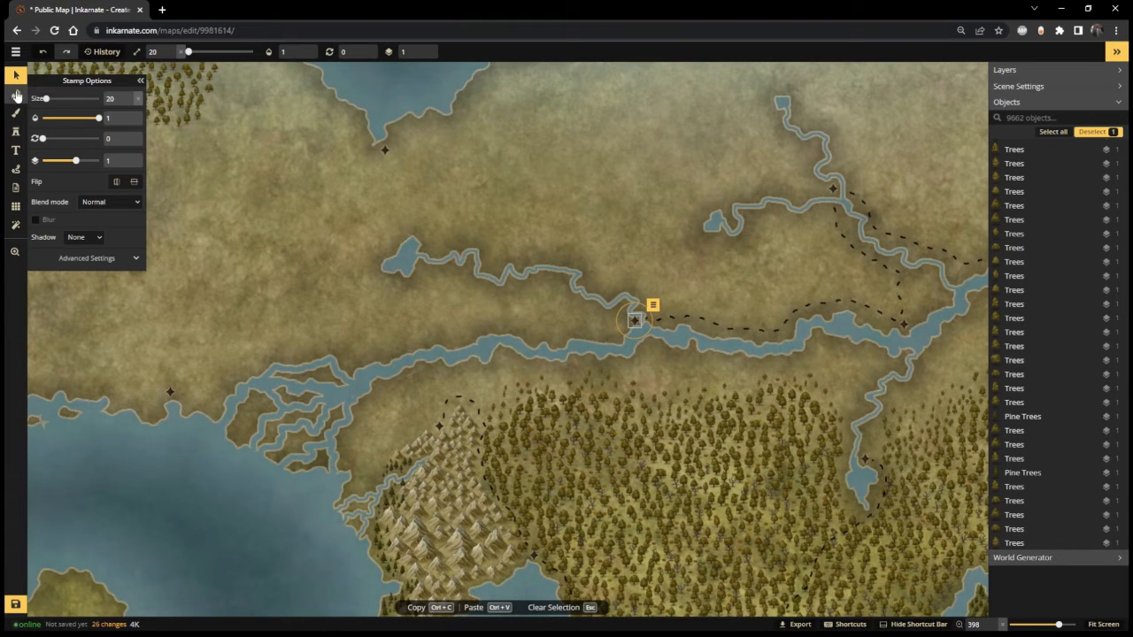
click(17, 169)
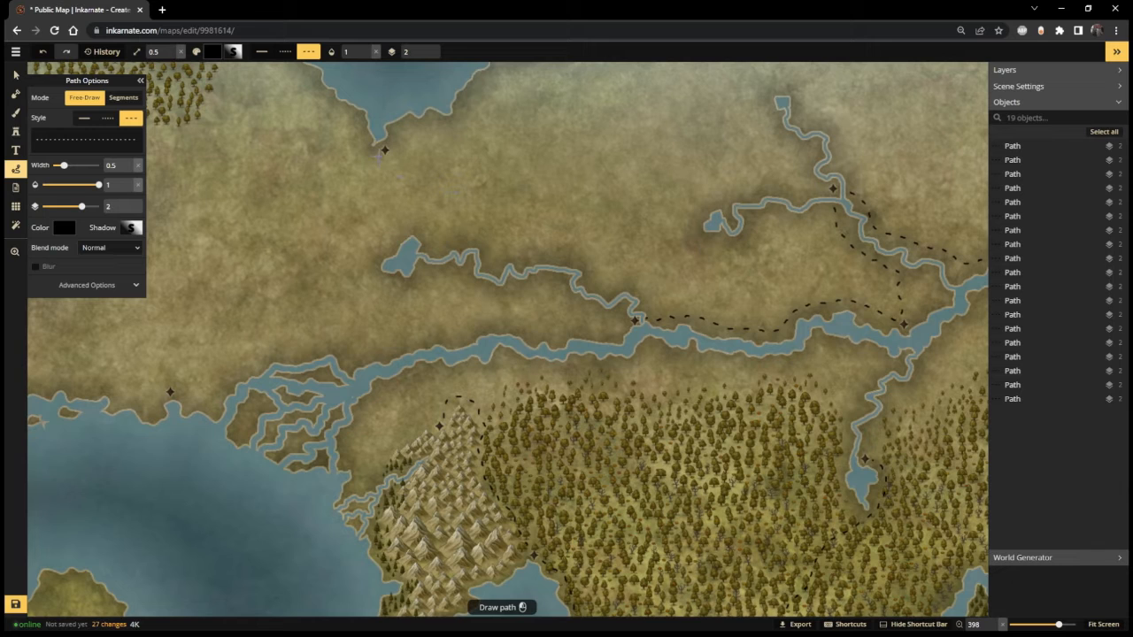
click(15, 77)
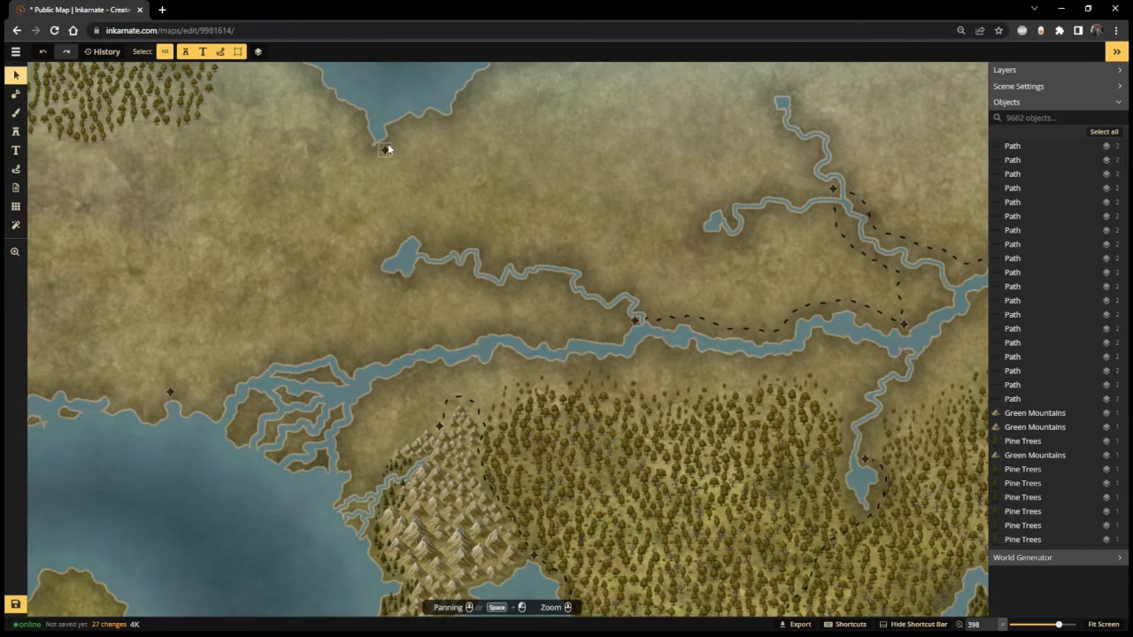
click(385, 150)
key(ctrl+c)
key(ctrl+v)
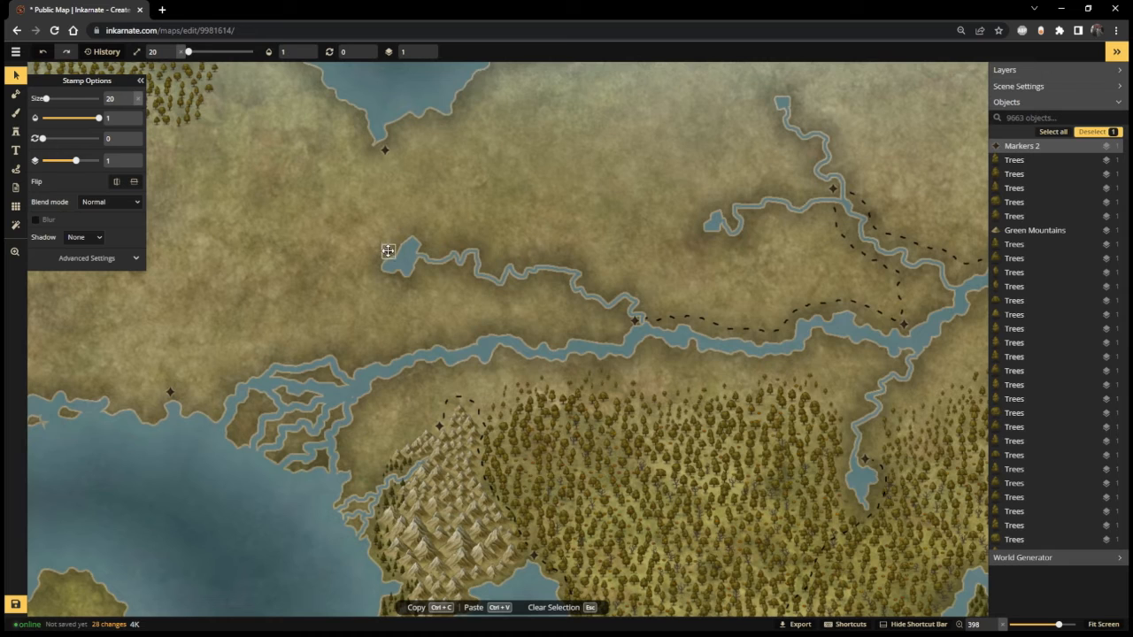
click(388, 250)
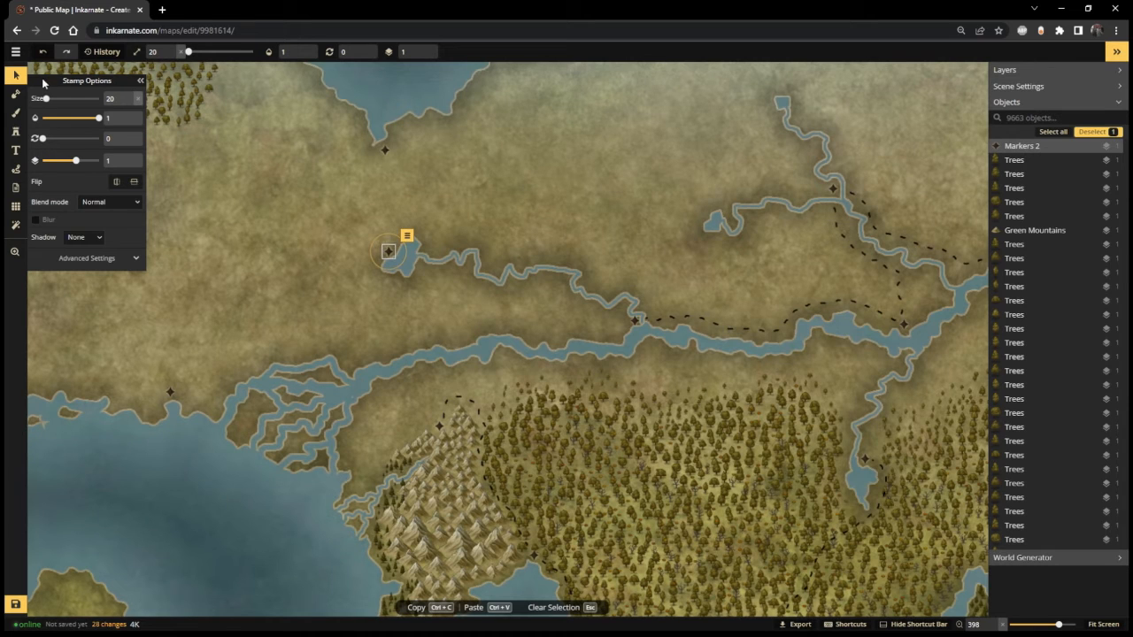
Step: Nudge the northern inlet's town marker closer to the shore
click(15, 168)
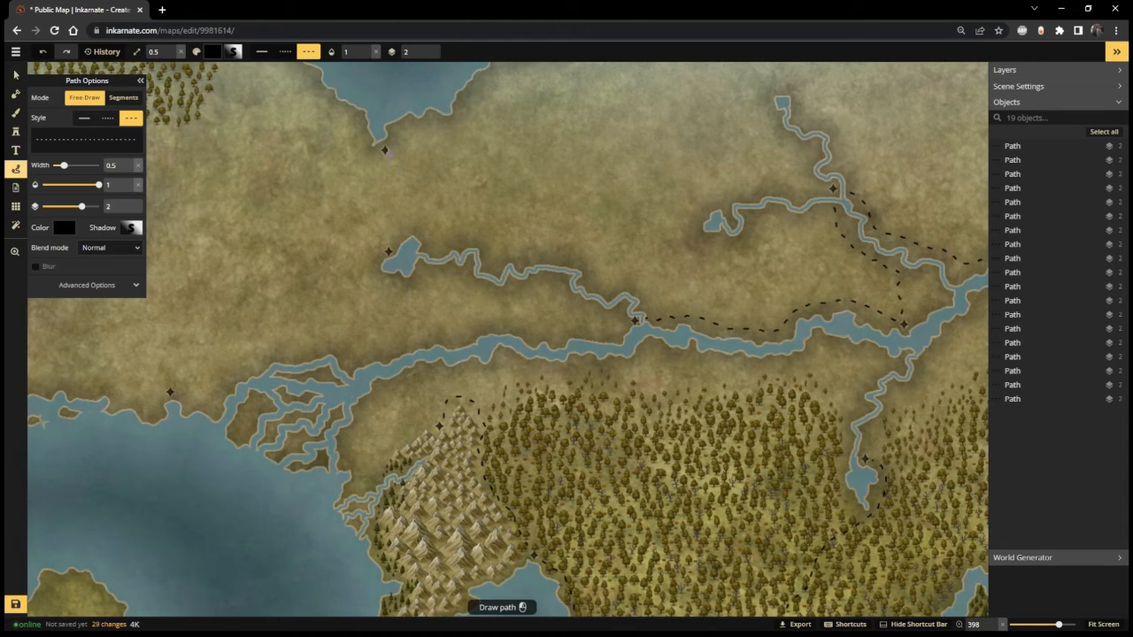
click(15, 74)
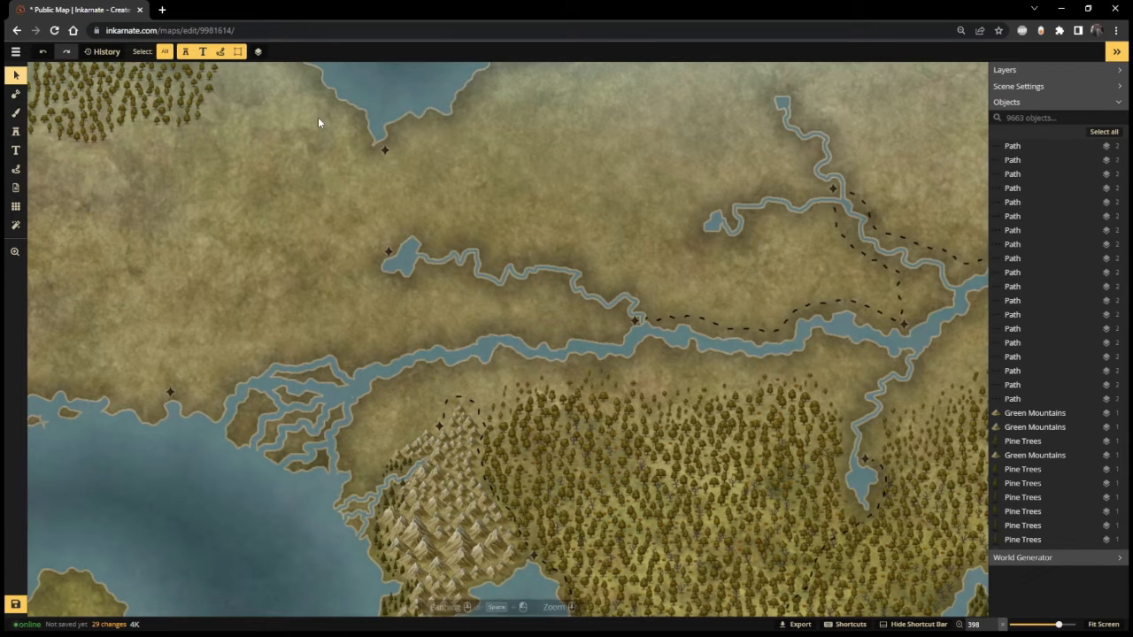
click(386, 149)
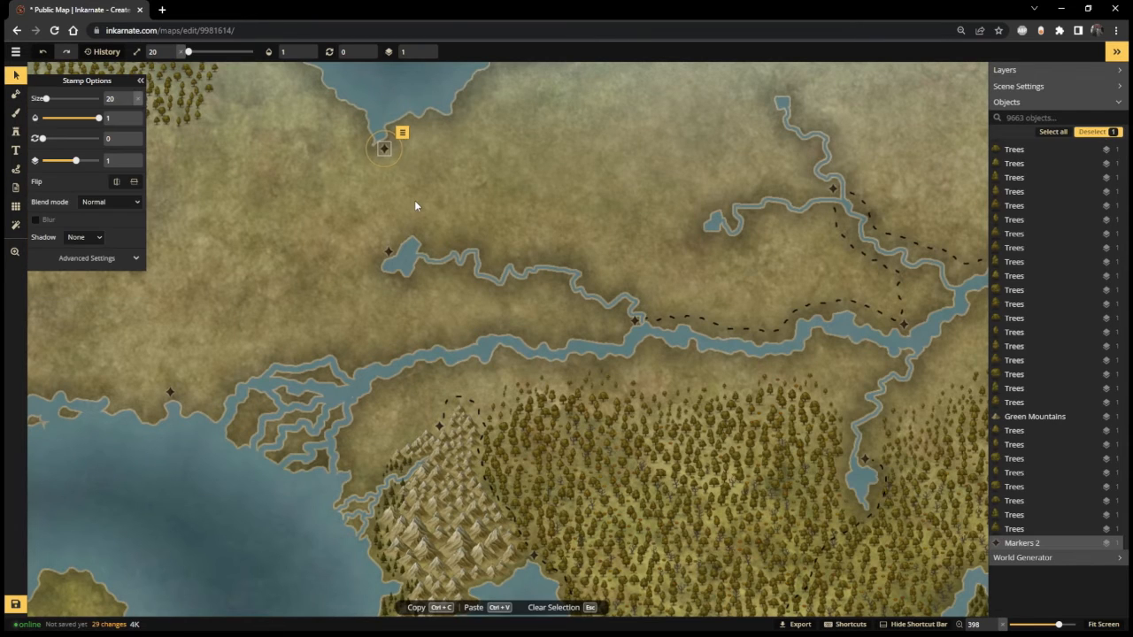
Step: Draw dashed paths from the northern inlet town south to the lake town and from there southwest to the coast town beside the delta
click(15, 168)
drag(380, 149, 393, 160)
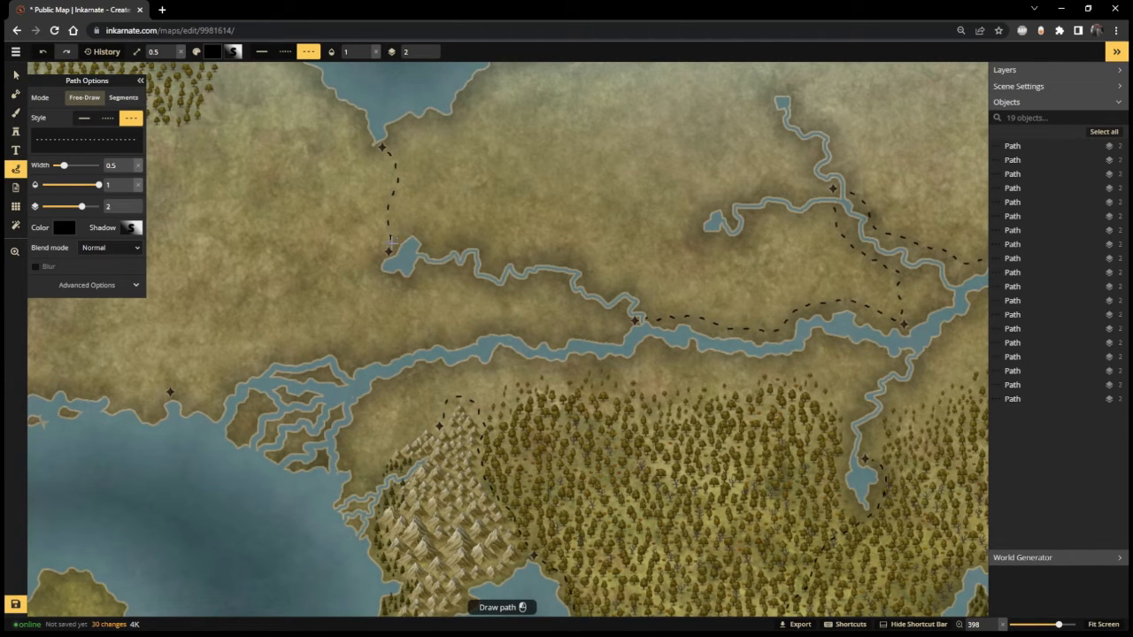
drag(391, 239, 371, 267)
drag(179, 393, 177, 394)
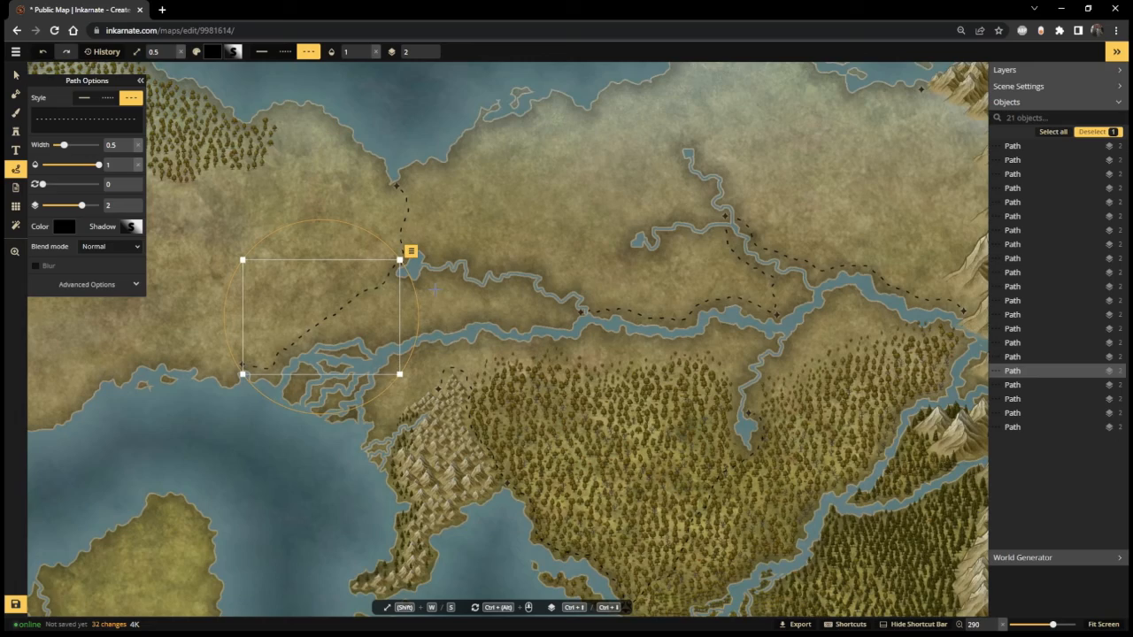
Step: Draw a dashed path from the city east of the southwestern forest northwest across the plain to the west coast town
scroll(434, 289, down, 5)
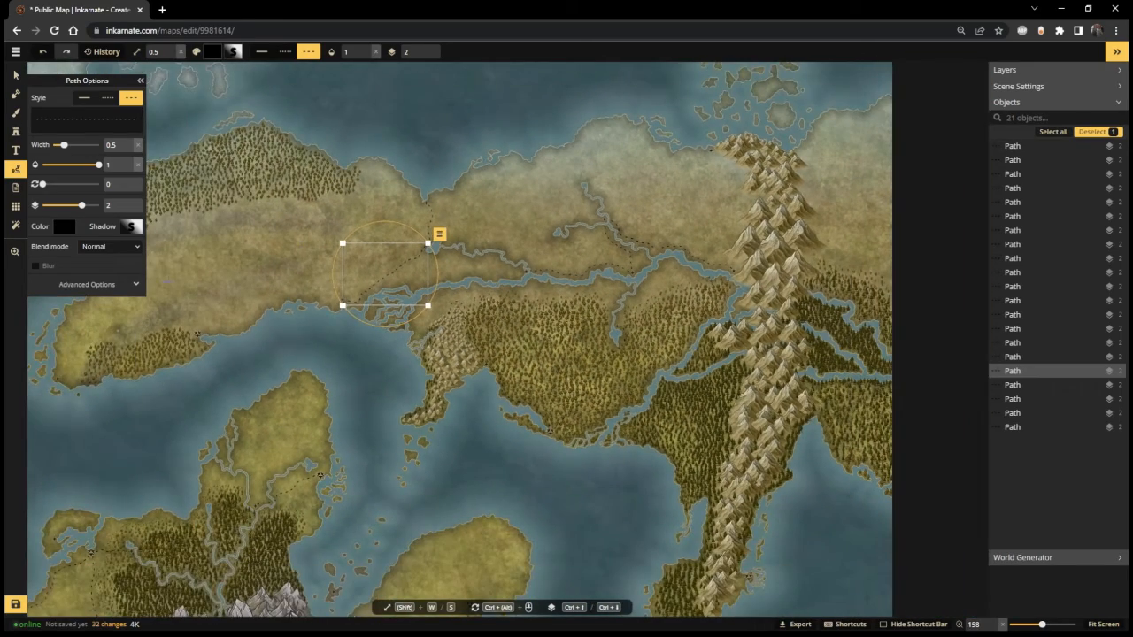
drag(168, 281, 415, 245)
scroll(415, 248, up, 5)
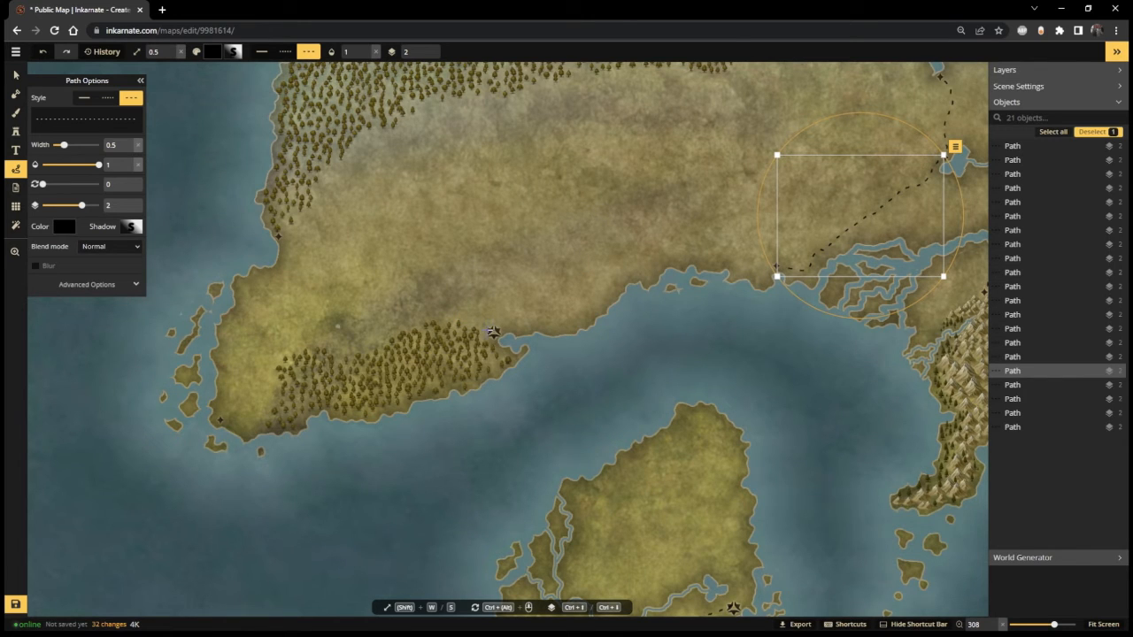
mouse_move(493, 332)
mouse_down()
mouse_move(456, 303)
mouse_move(409, 299)
mouse_move(278, 236)
mouse_up()
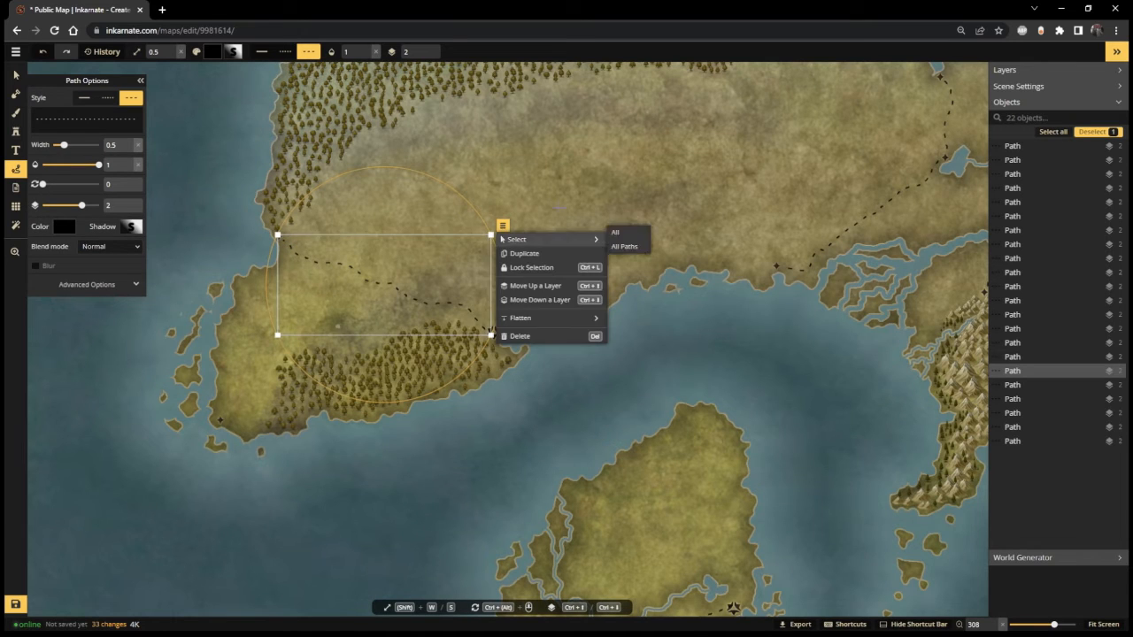
click(535, 212)
Step: Draw dashed paths from the southwestern cape town north along the coast to the west coast town and east along the forest's northern edge to the city
mouse_move(218, 410)
mouse_down()
mouse_move(232, 317)
mouse_move(283, 248)
mouse_up()
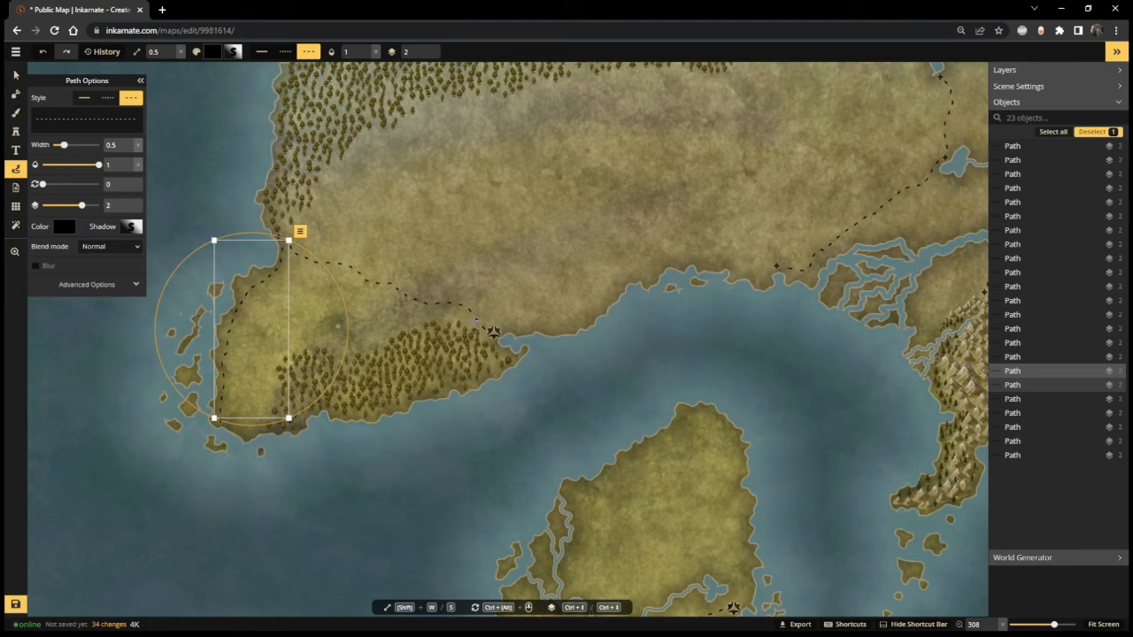
key(Escape)
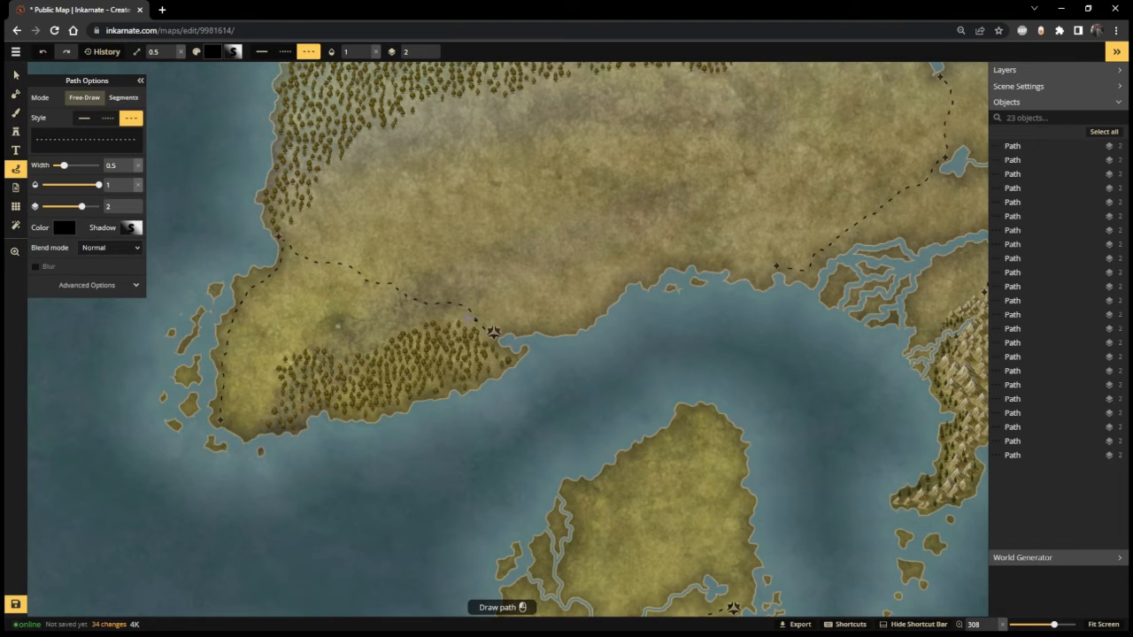
mouse_move(453, 316)
mouse_down()
mouse_move(338, 351)
mouse_move(280, 352)
mouse_move(220, 421)
mouse_up()
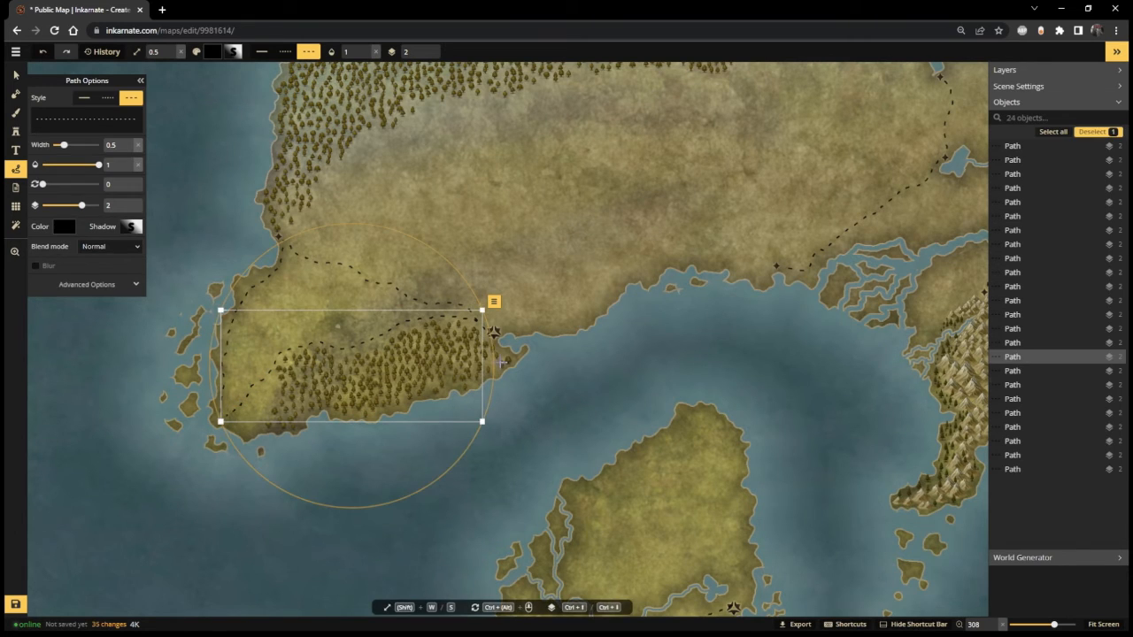
click(639, 333)
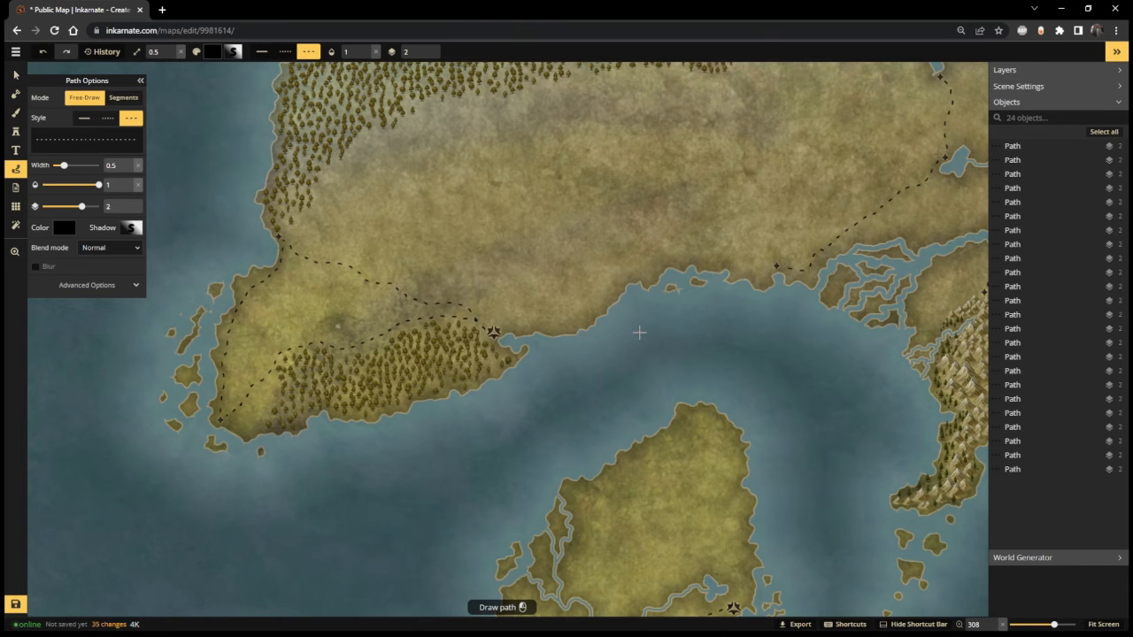
Step: Draw a dashed path from the city east of the southwestern forest along the southern coast to the coast town beside the delta
scroll(639, 333, down, 5)
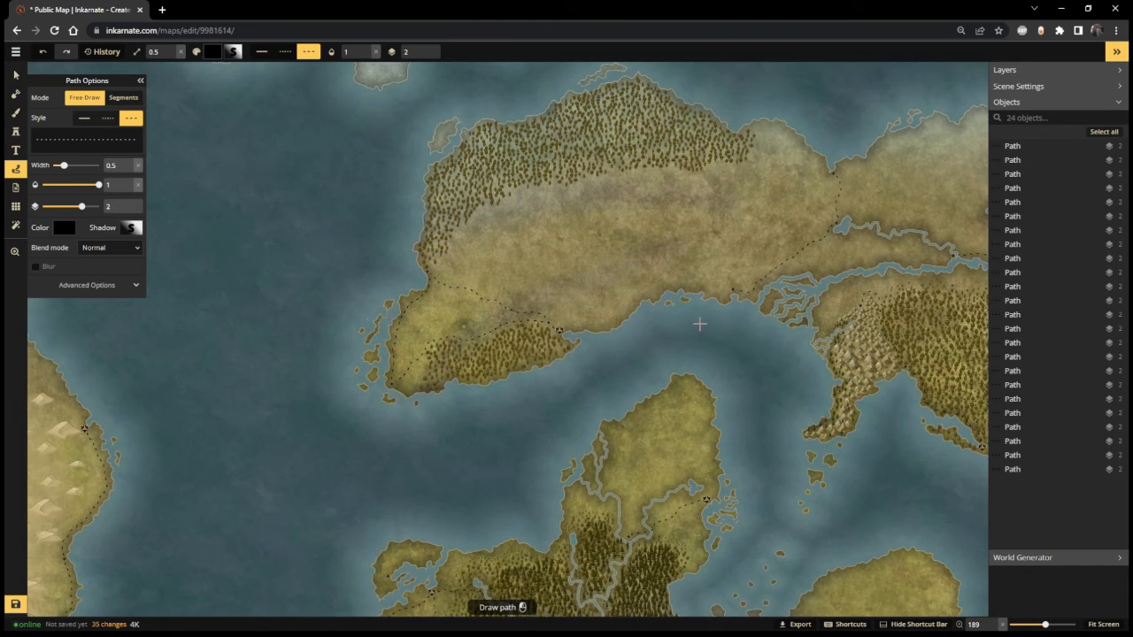
scroll(699, 324, up, 2)
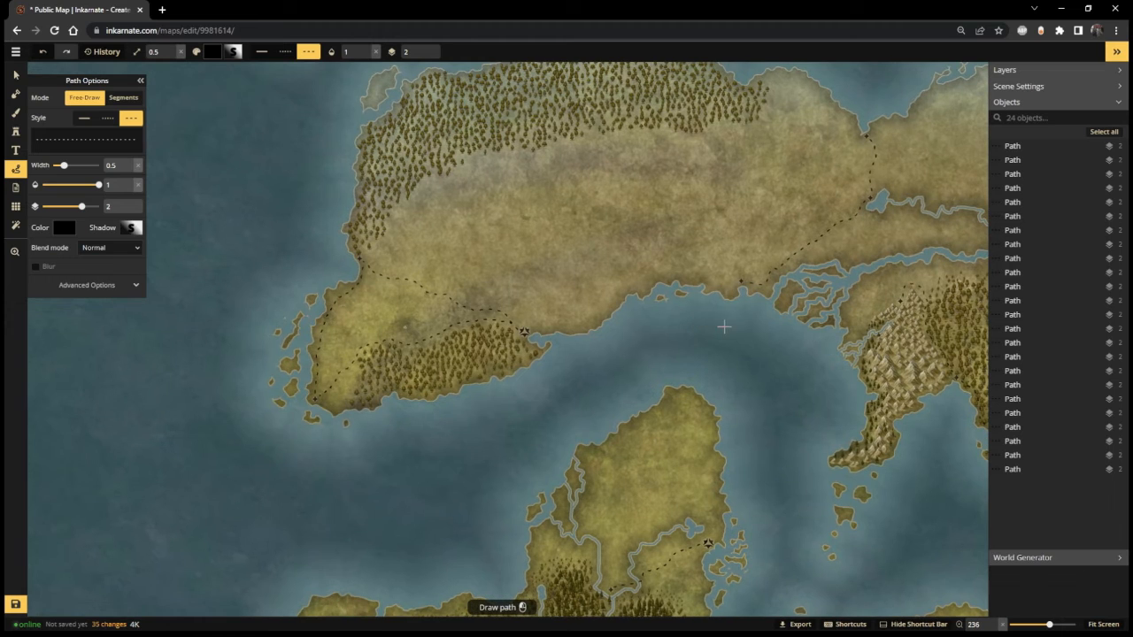
scroll(705, 327, up, 1)
scroll(659, 341, up, 3)
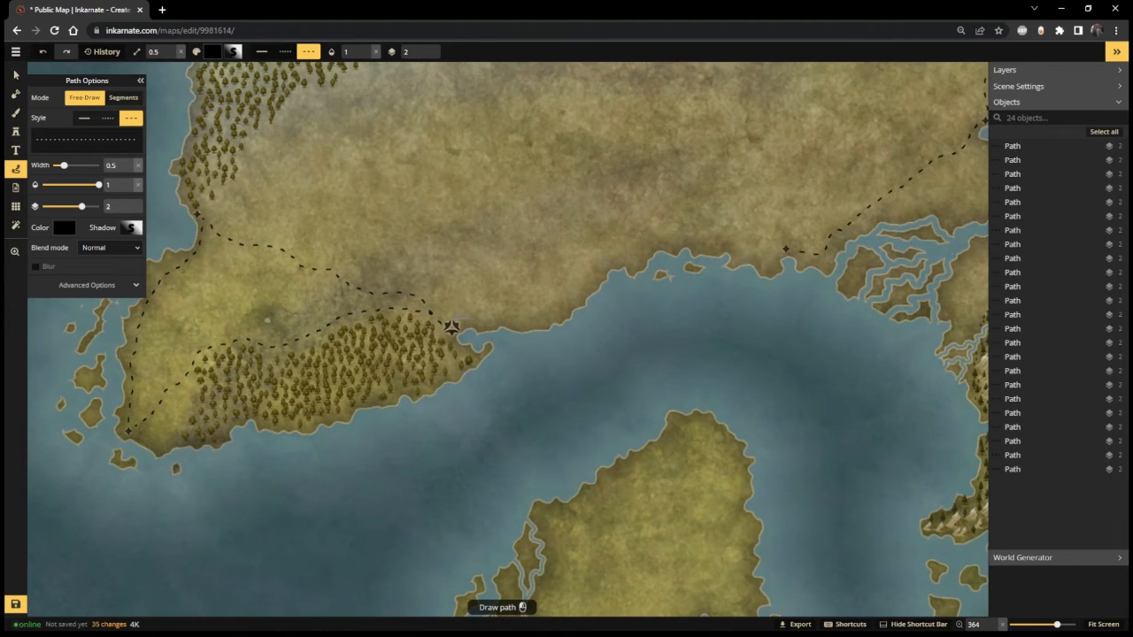
mouse_move(458, 321)
mouse_down()
mouse_move(547, 313)
mouse_move(607, 263)
mouse_move(682, 239)
mouse_move(728, 240)
mouse_move(780, 258)
mouse_up()
Step: Examine the travel routes across the whole map and up close around the river delta and the mountains southeast of it
scroll(805, 380, down, 3)
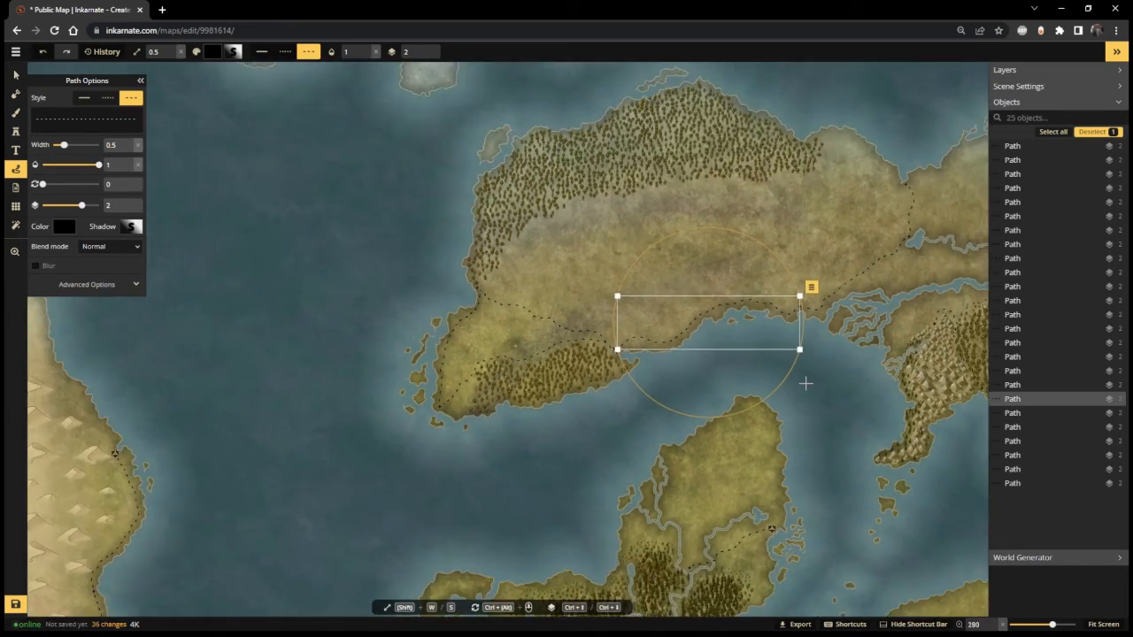
scroll(805, 382, down, 2)
click(1101, 624)
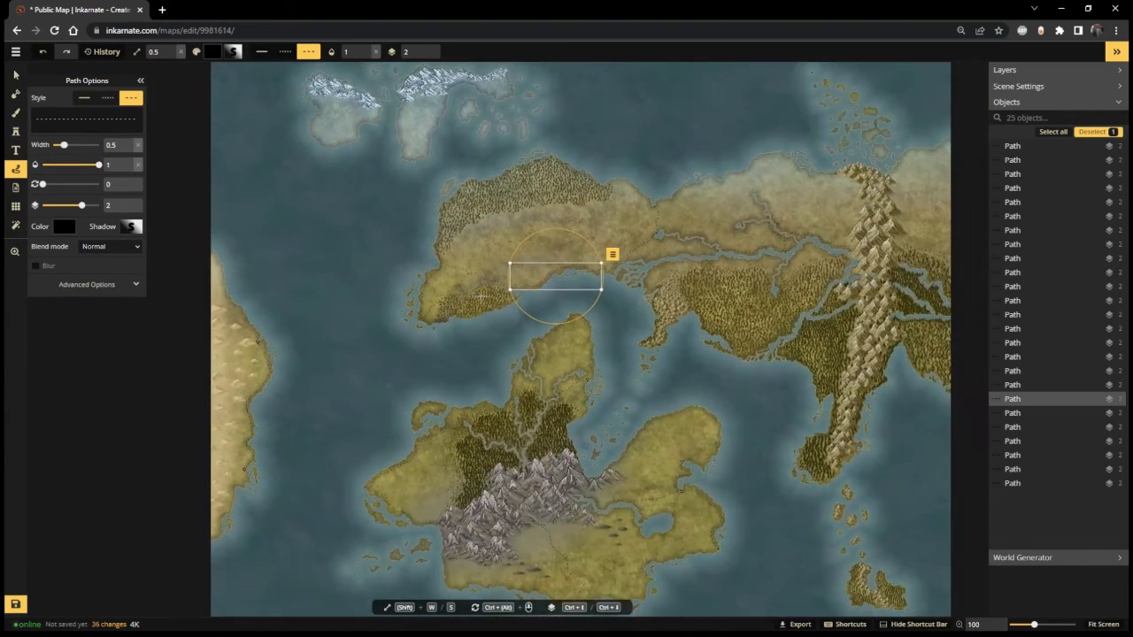
scroll(825, 241, up, 2)
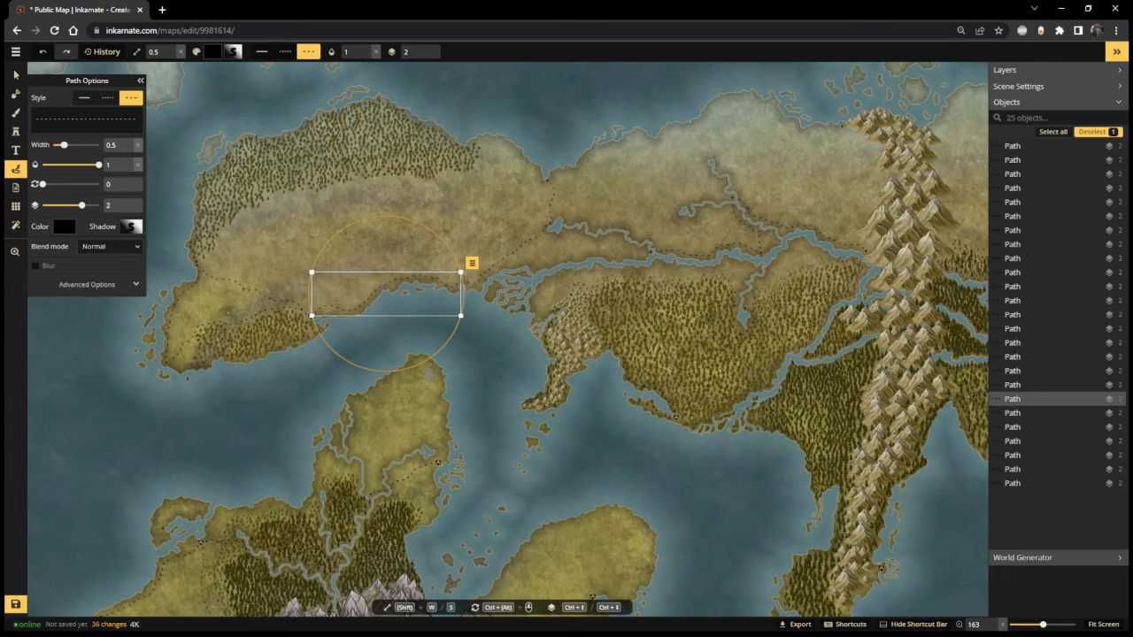
scroll(309, 364, up, 2)
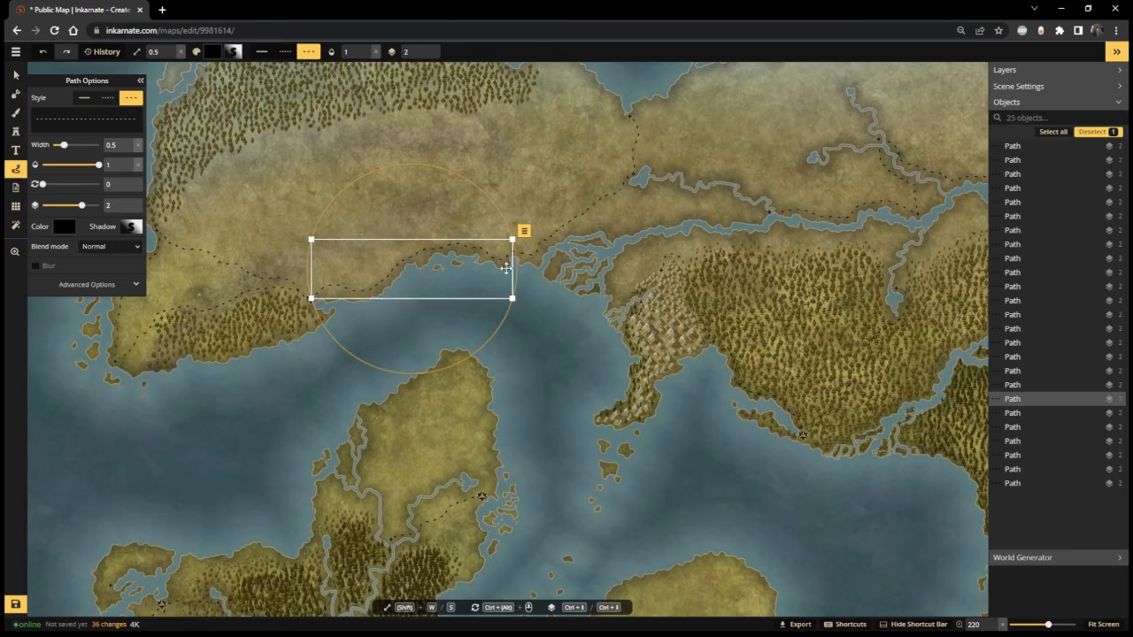
scroll(531, 267, up, 2)
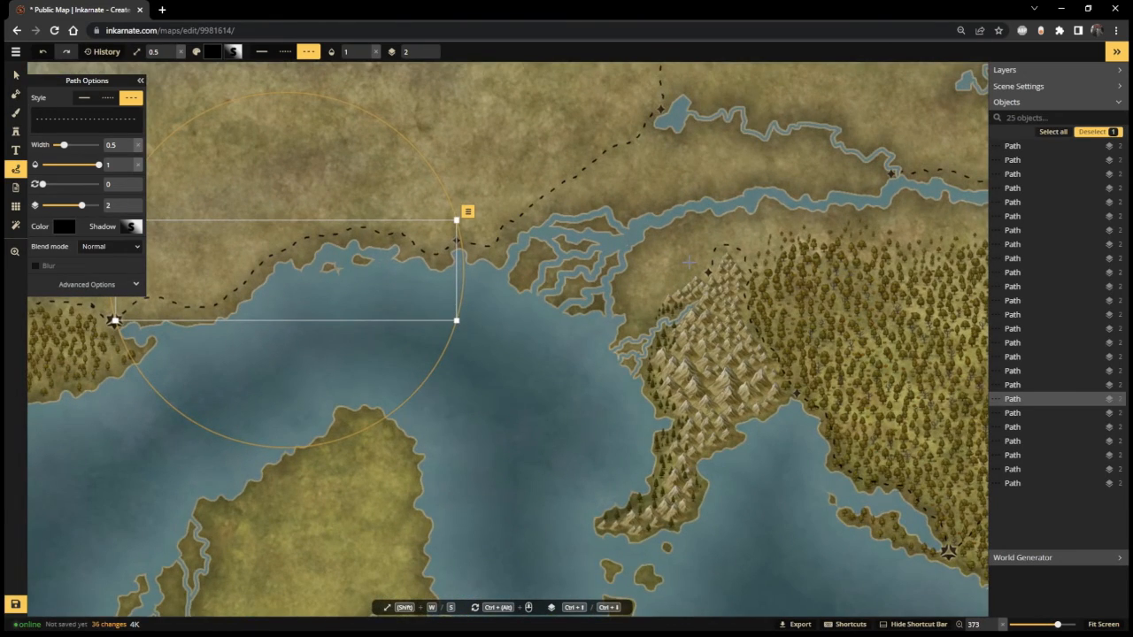
scroll(688, 262, down, 2)
scroll(296, 403, down, 1)
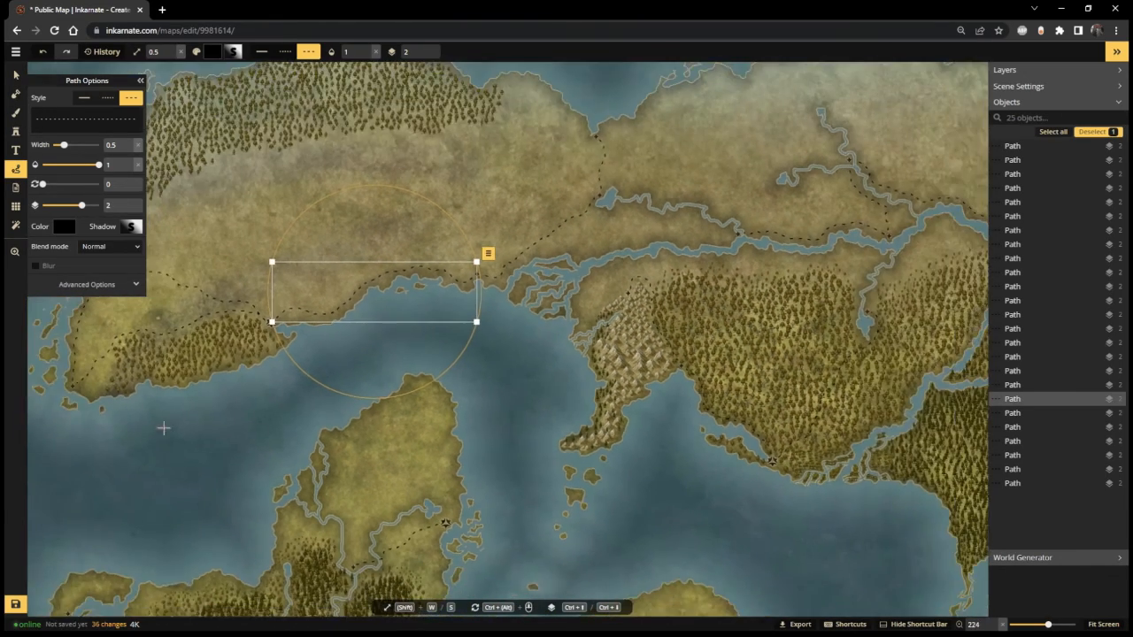
Step: Select the dashed path between the river junction town and the east coast city on the southern continent's northern peninsula
click(15, 74)
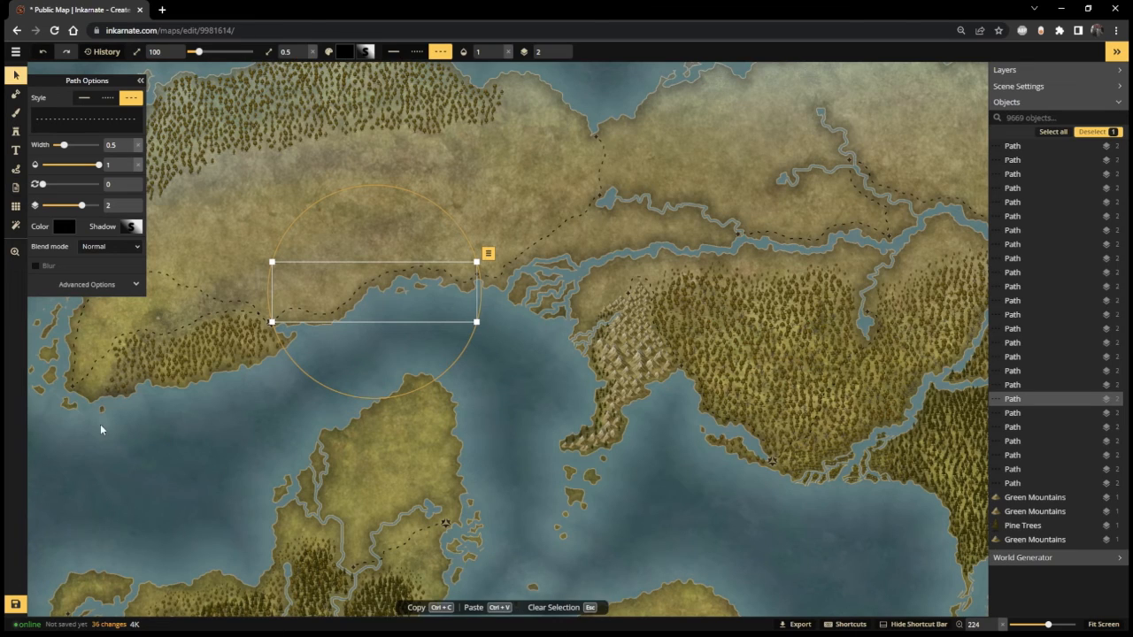
scroll(101, 430, up, 2)
drag(115, 442, 375, 456)
scroll(571, 165, up, 2)
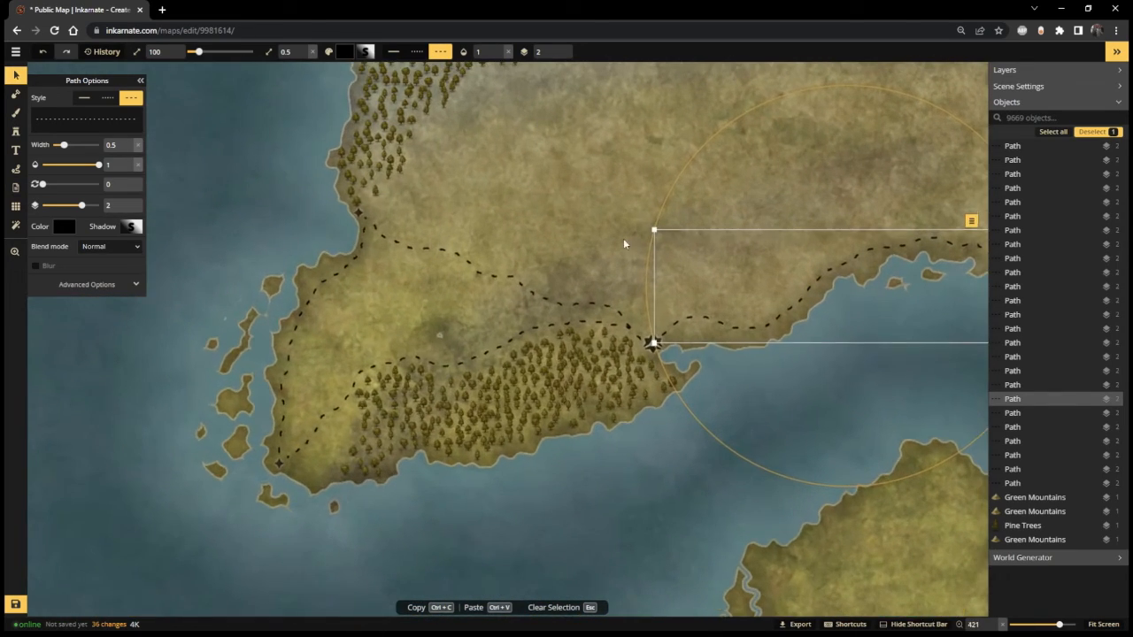
scroll(651, 416, down, 2)
drag(628, 513, 458, 269)
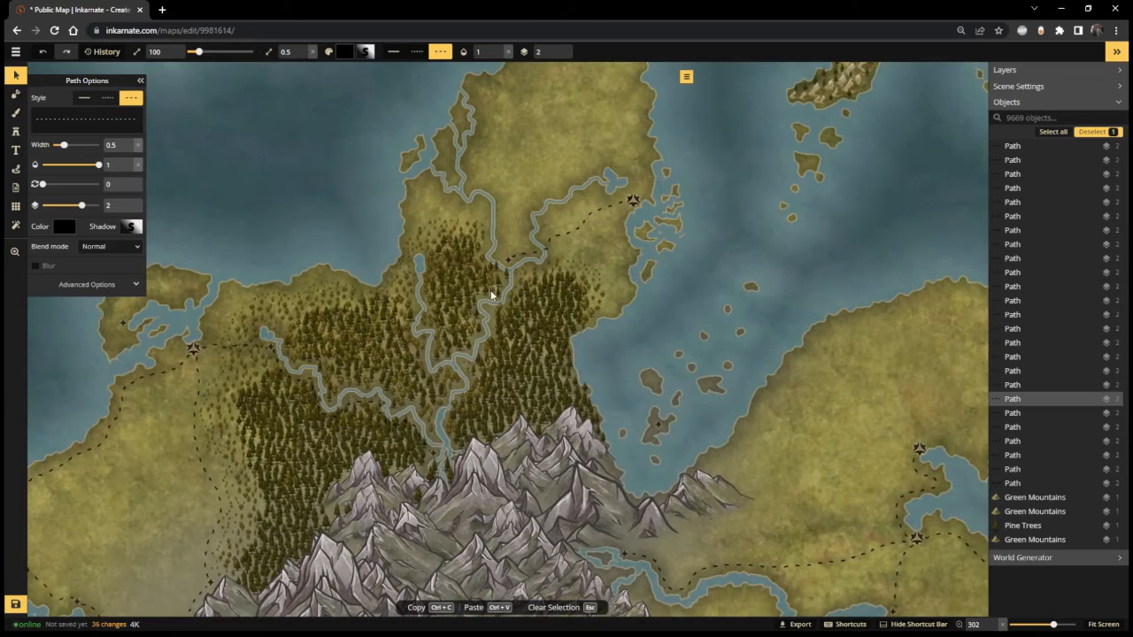
scroll(722, 334, up, 2)
drag(723, 334, 918, 251)
scroll(631, 346, down, 1)
scroll(351, 157, up, 3)
drag(397, 180, 451, 176)
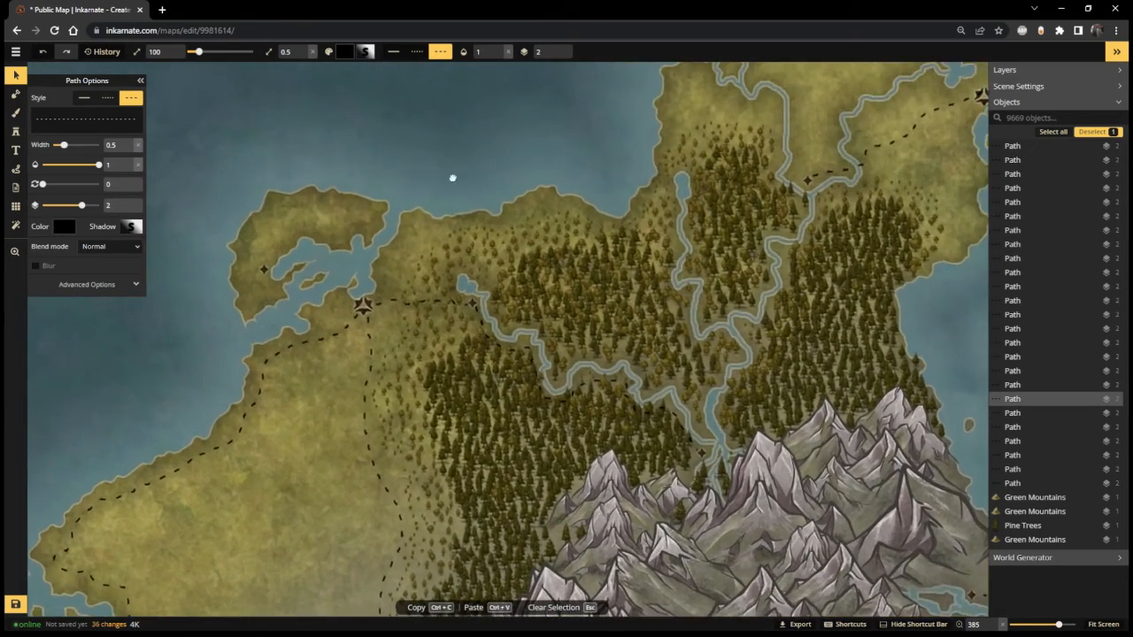
scroll(479, 188, down, 2)
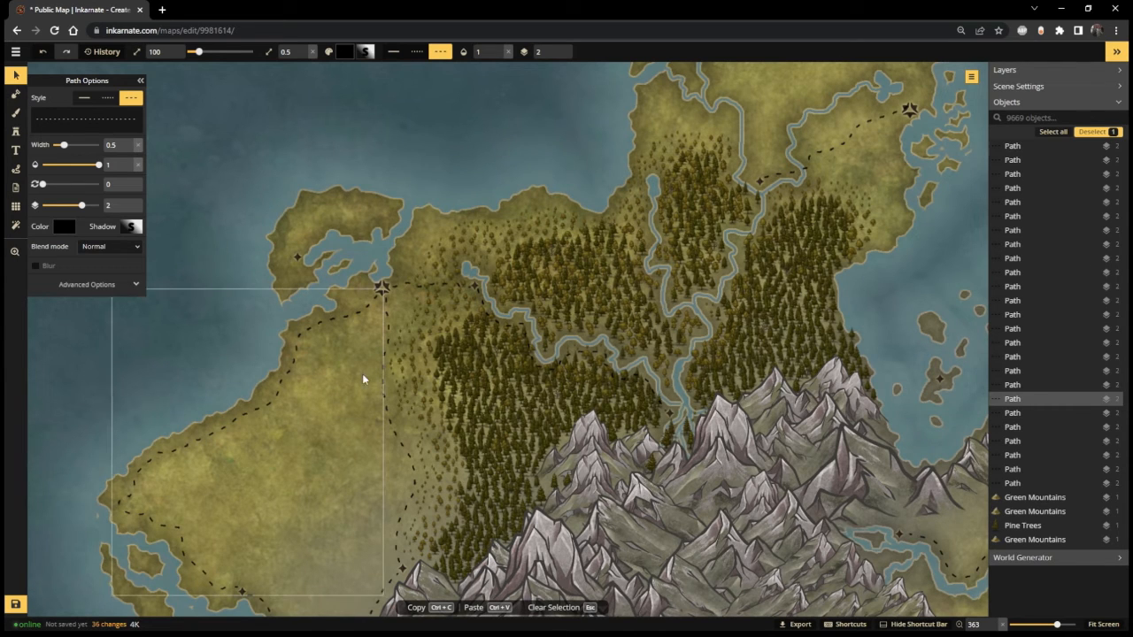
click(839, 142)
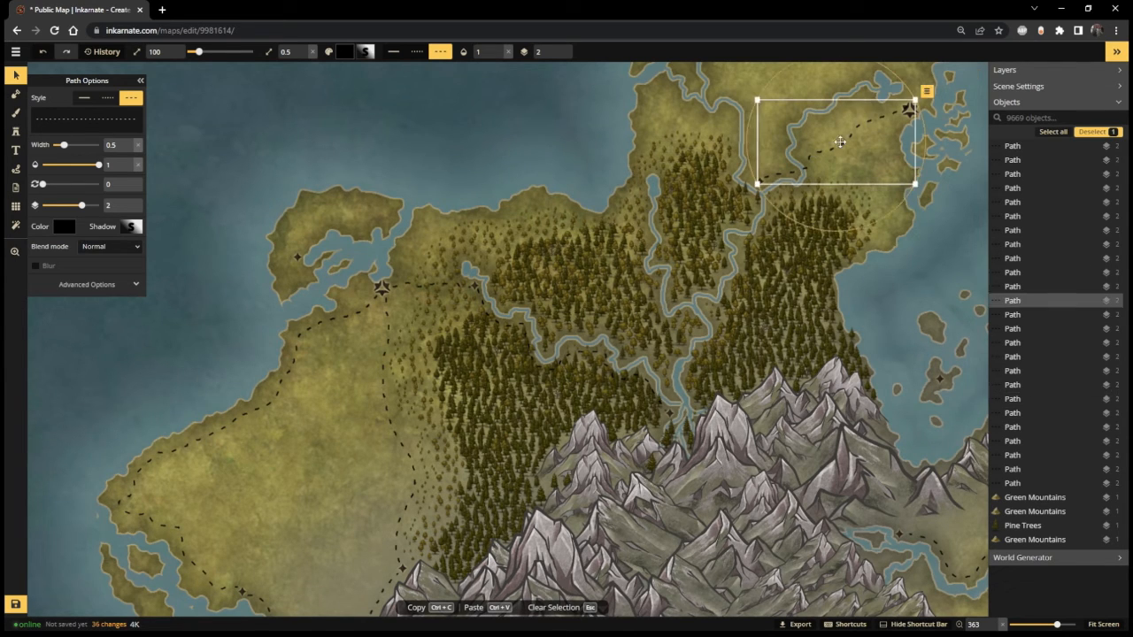